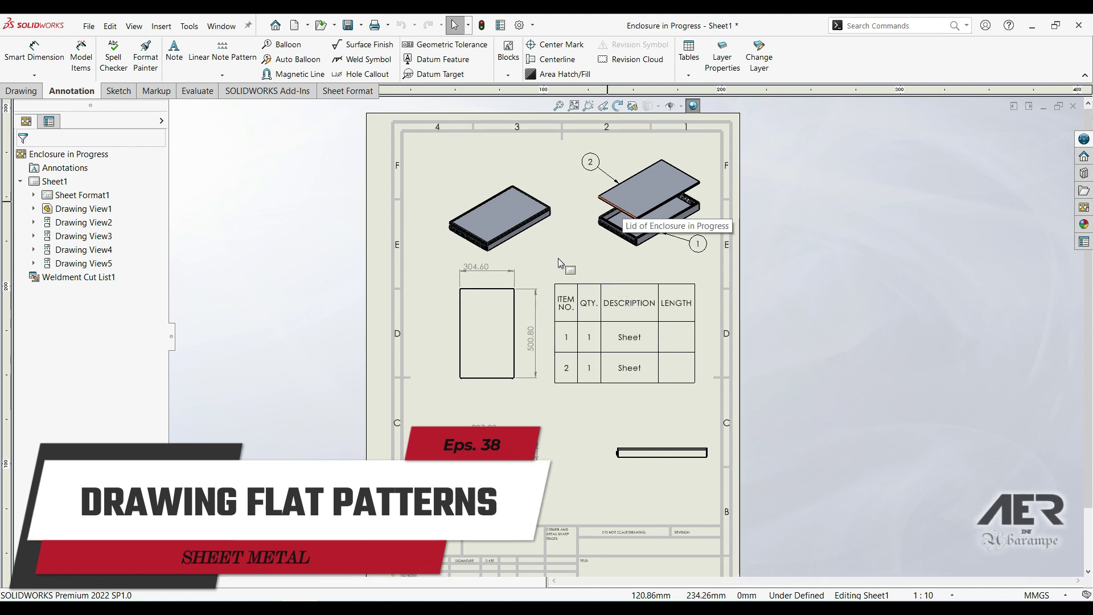
click(600, 292)
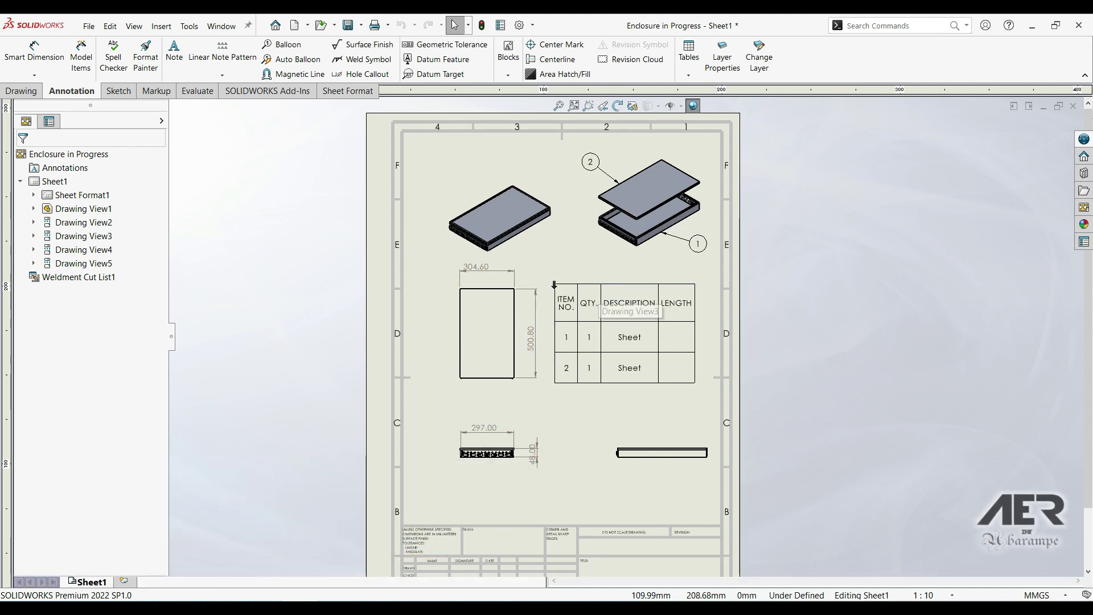
scroll(602, 301, up, 2)
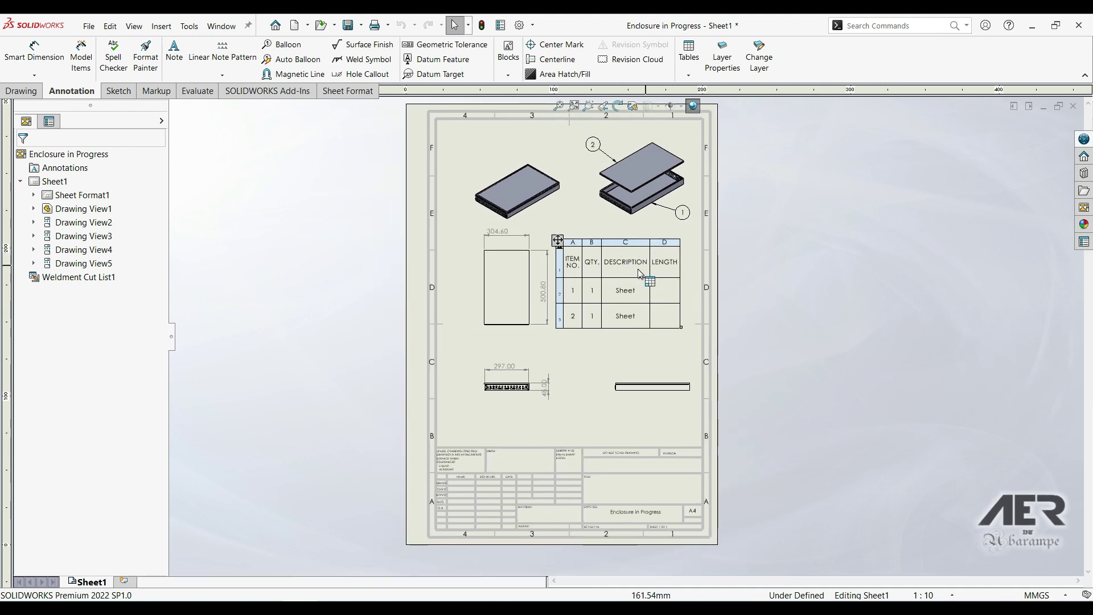
scroll(559, 241, down, 3)
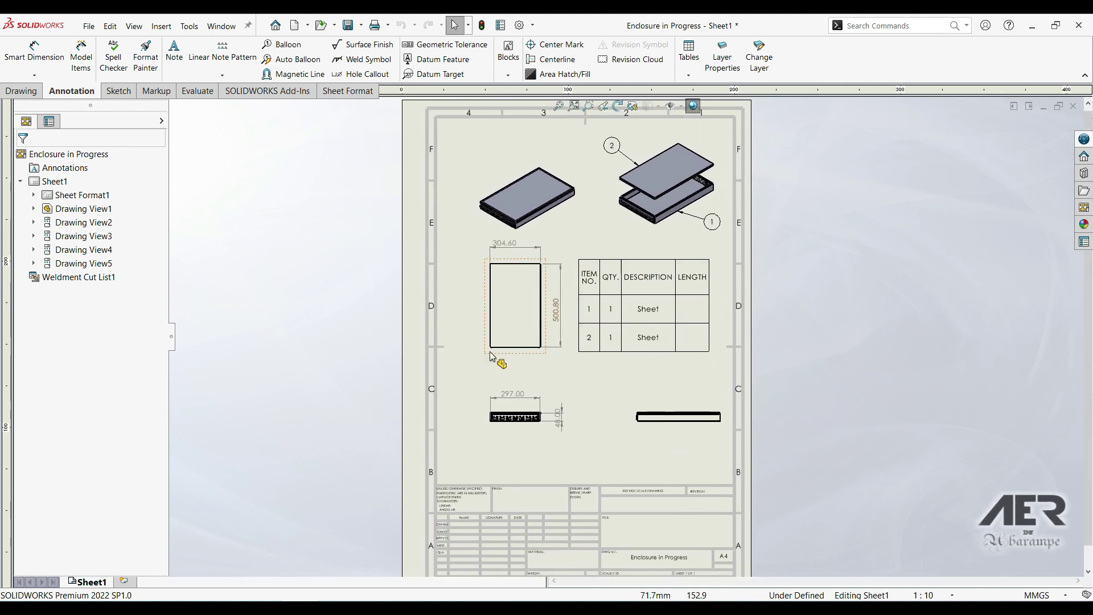
Rename the existing drawing sheet Sheet1 as Assembly.
right_click(88, 584)
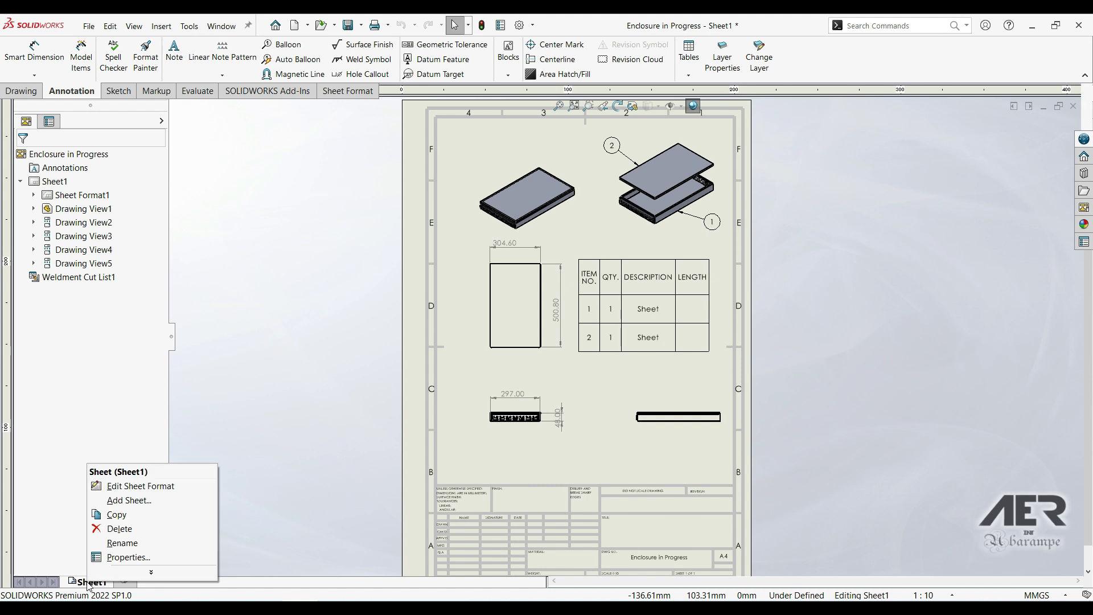
click(125, 540)
text(A)
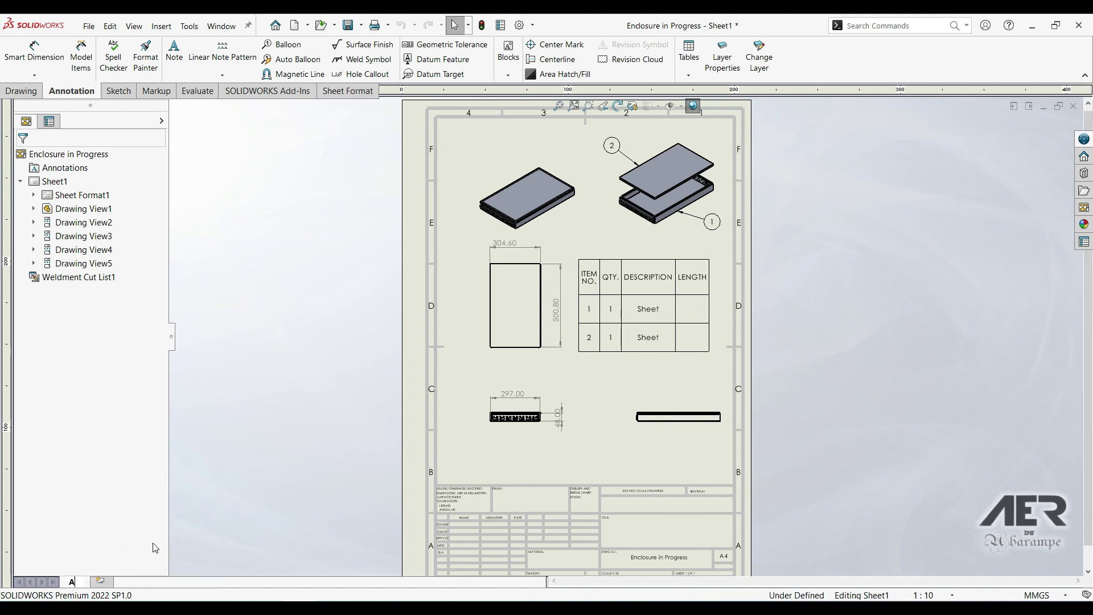
text(ssembly)
key(Return)
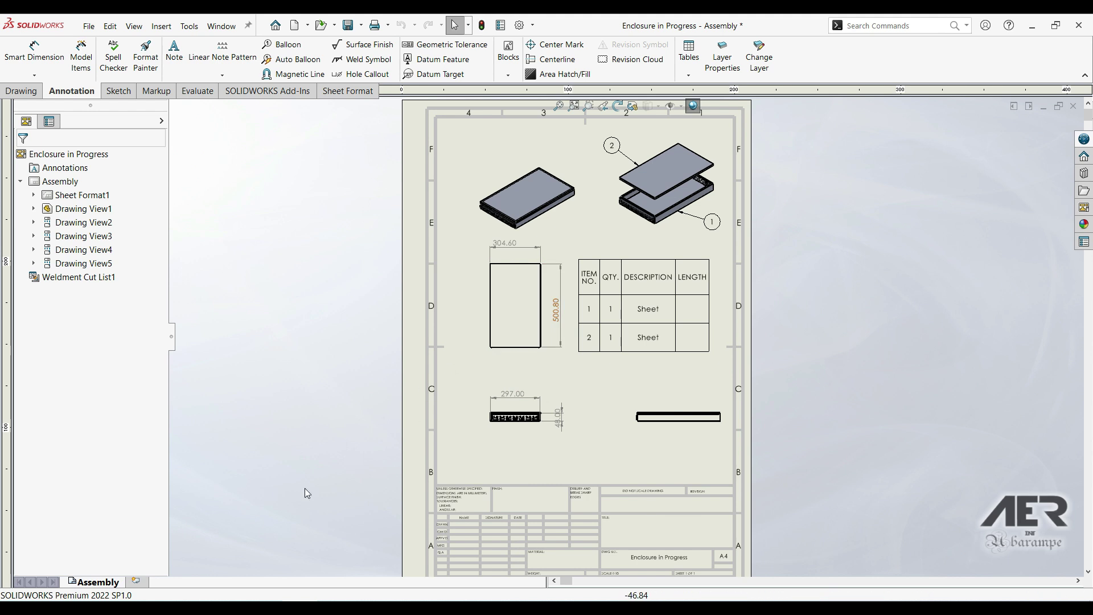
Add a second drawing sheet and rename it Lid.
click(137, 582)
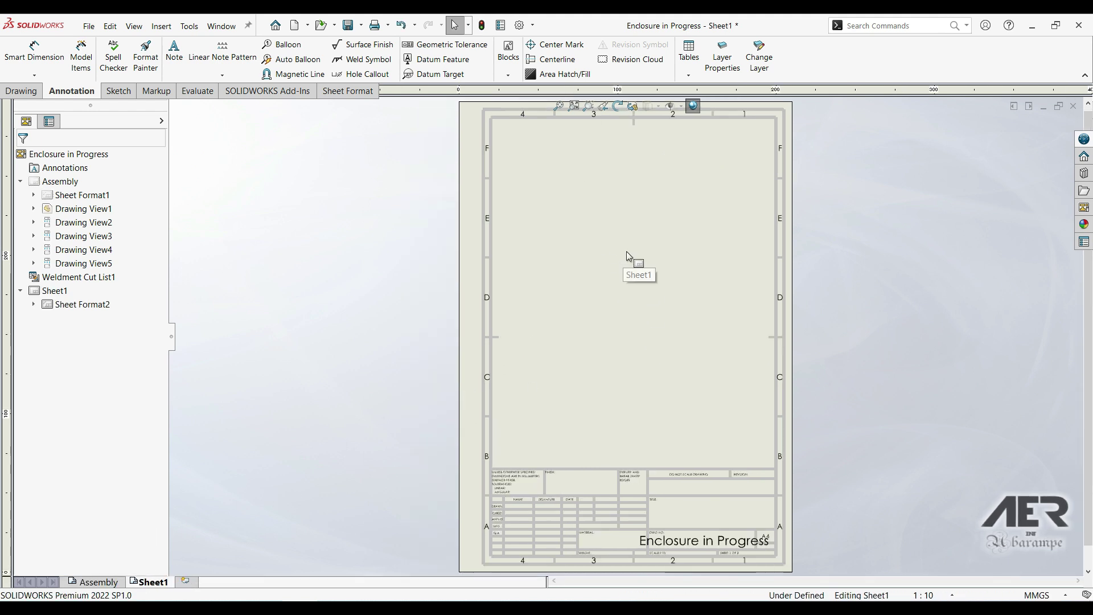
right_click(149, 581)
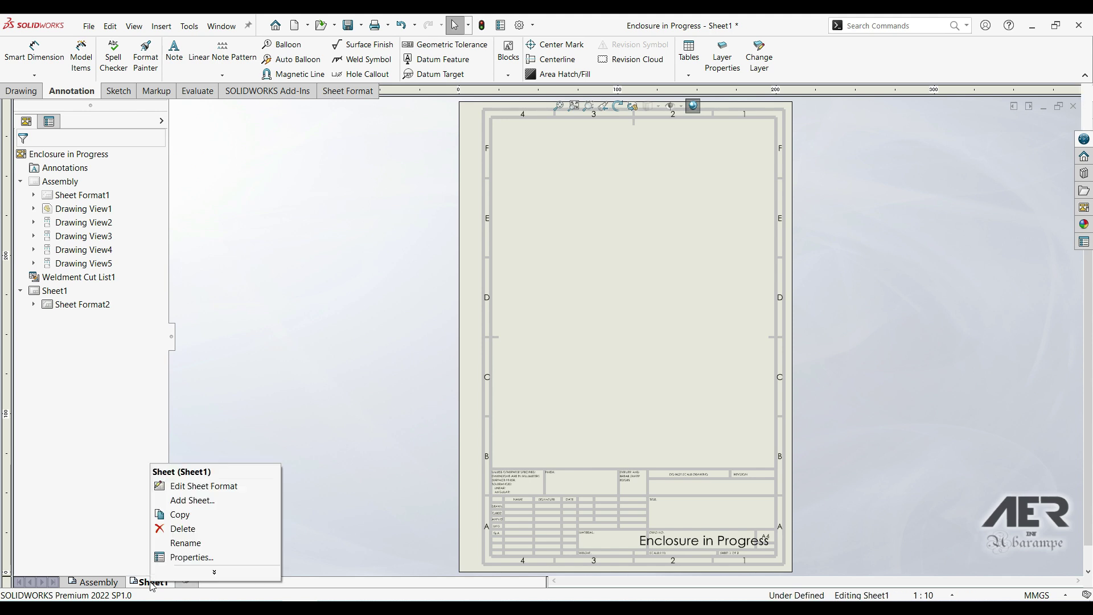
click(180, 539)
text(Lid)
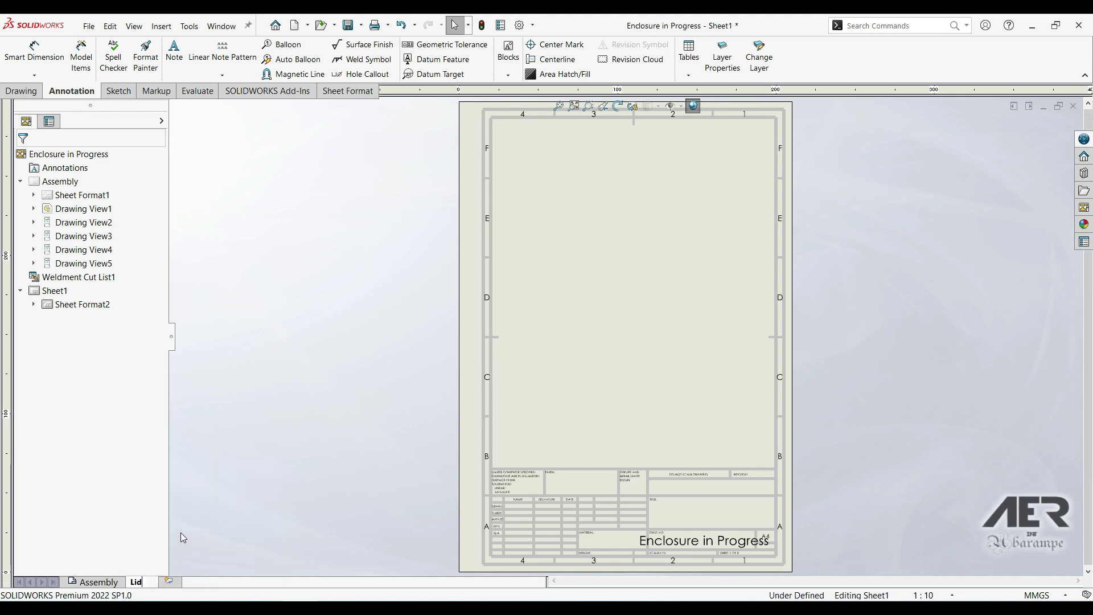
key(Return)
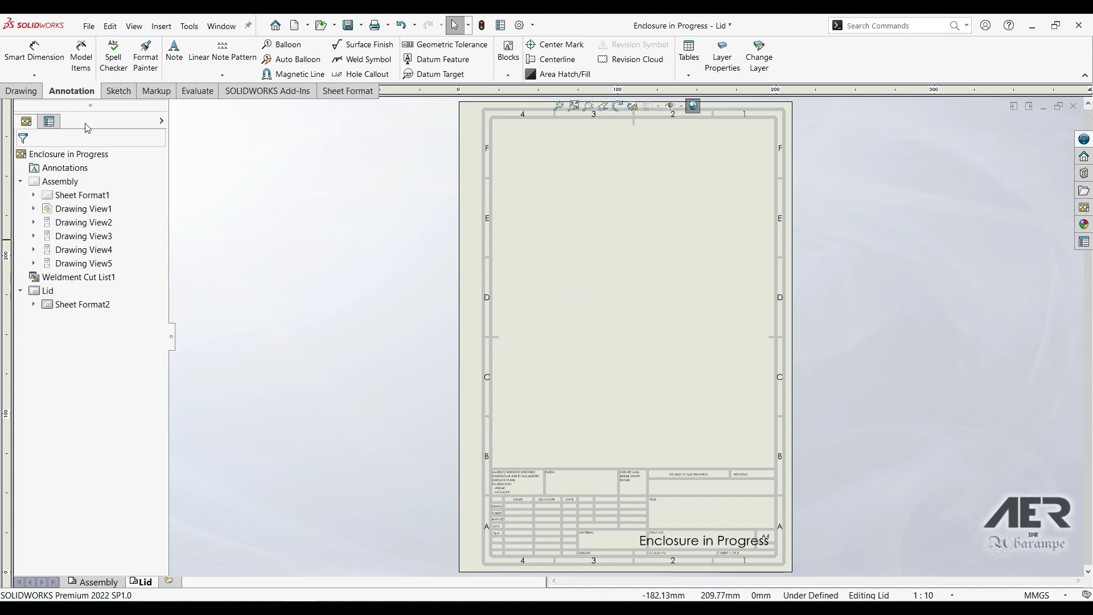
Start a Standard 3 View on the Lid sheet and load the Enclosure in Progress part from the Sheet Metal folder.
click(21, 91)
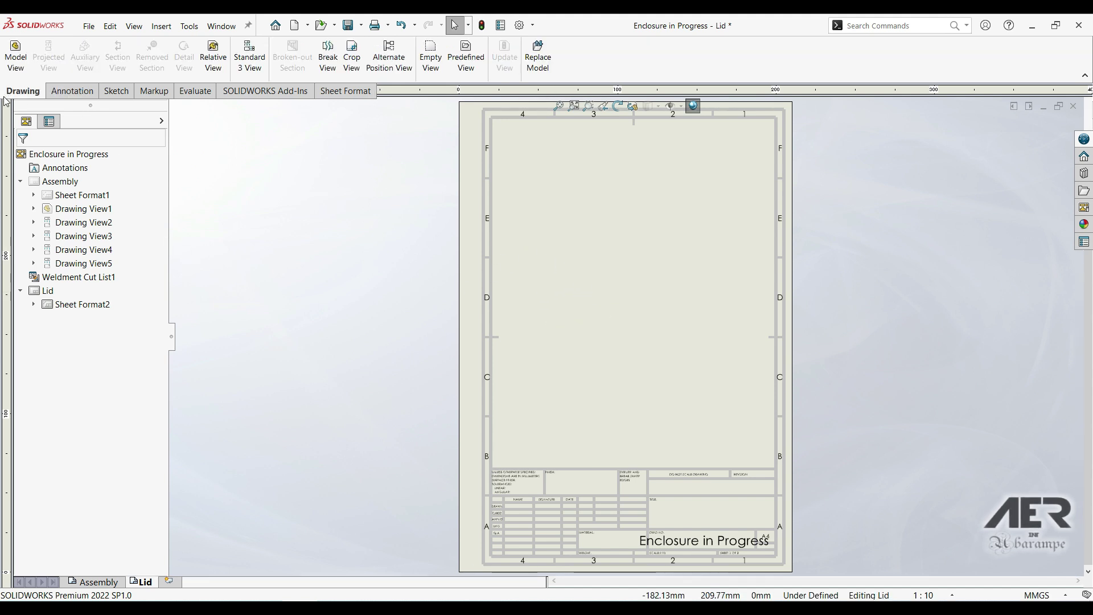
click(249, 59)
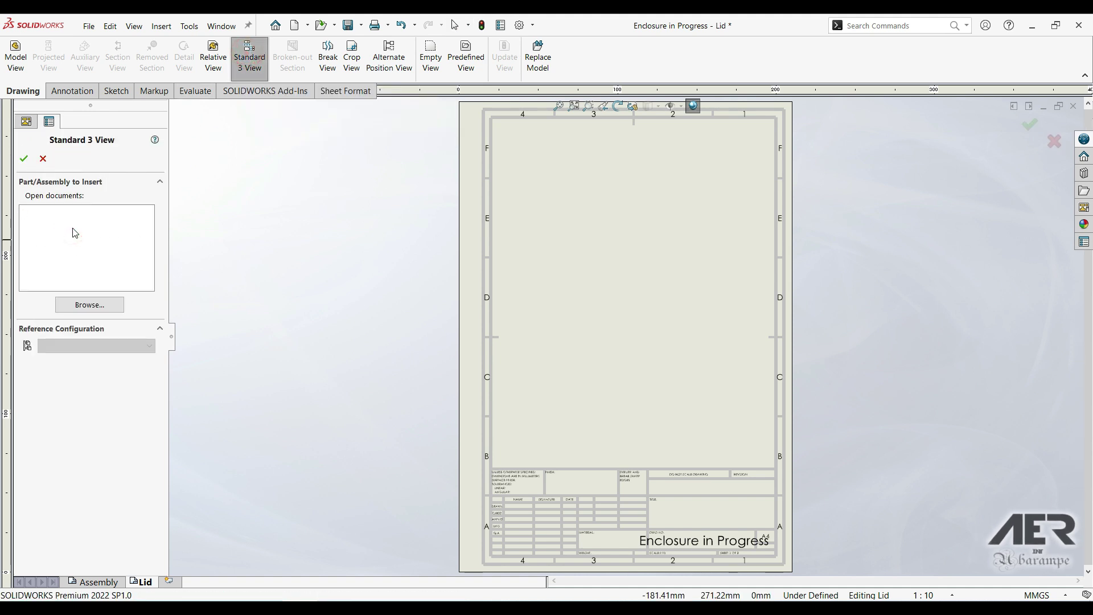
click(88, 306)
click(205, 246)
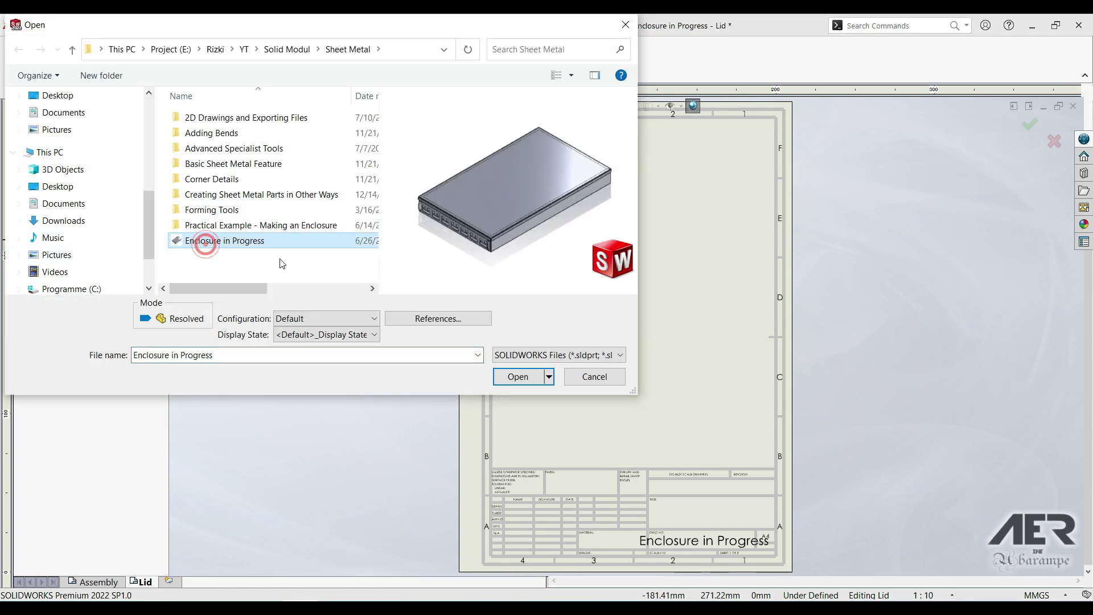
click(519, 377)
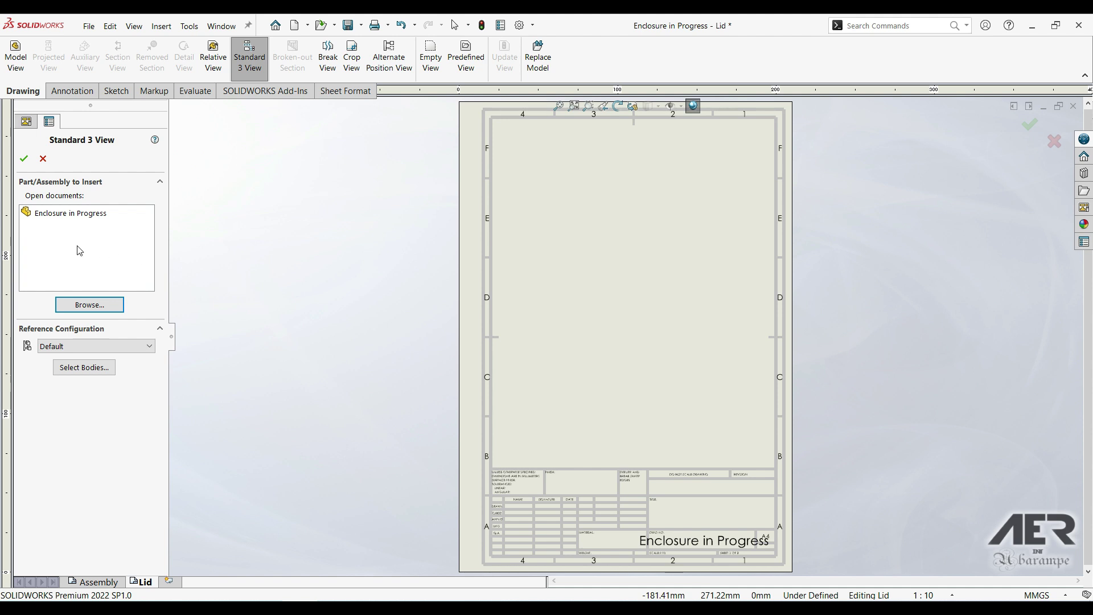
Limit the Standard 3 View of Enclosure in Progress to the lid body and insert the views.
click(72, 214)
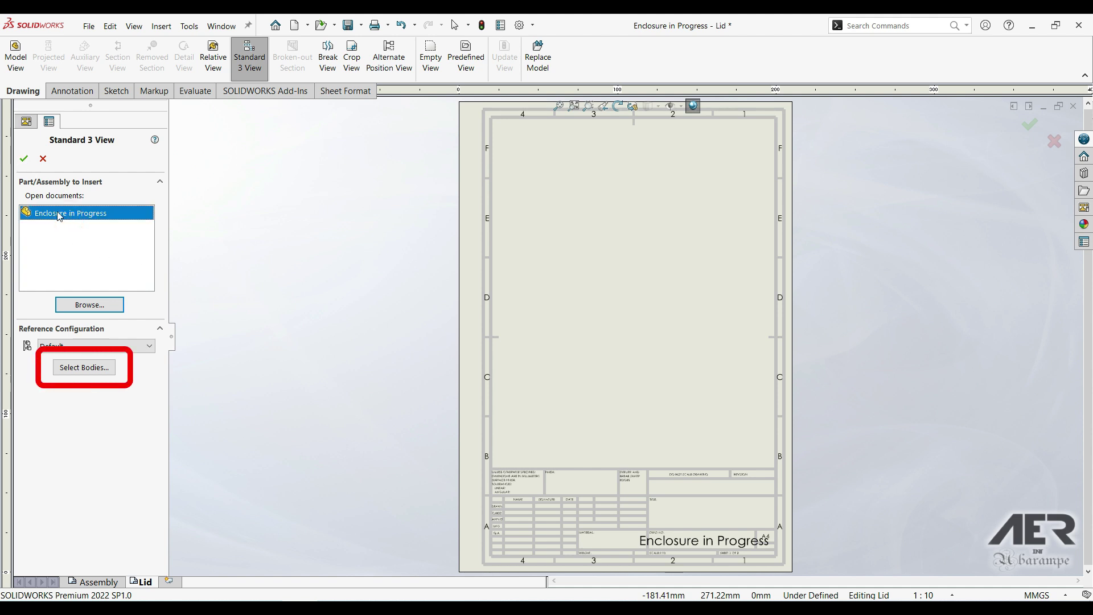
click(80, 368)
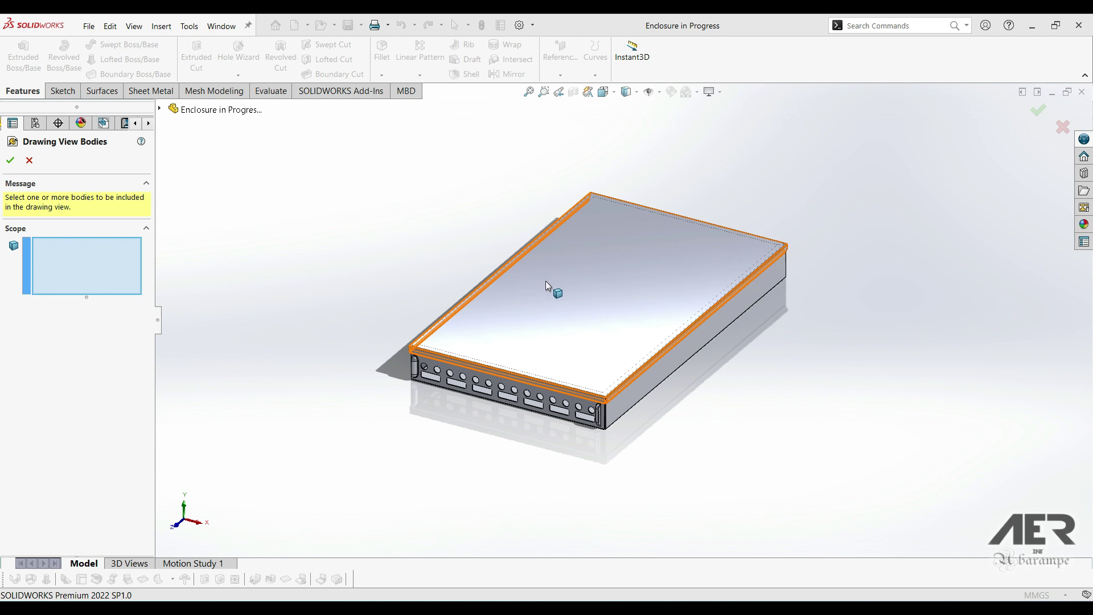
click(597, 286)
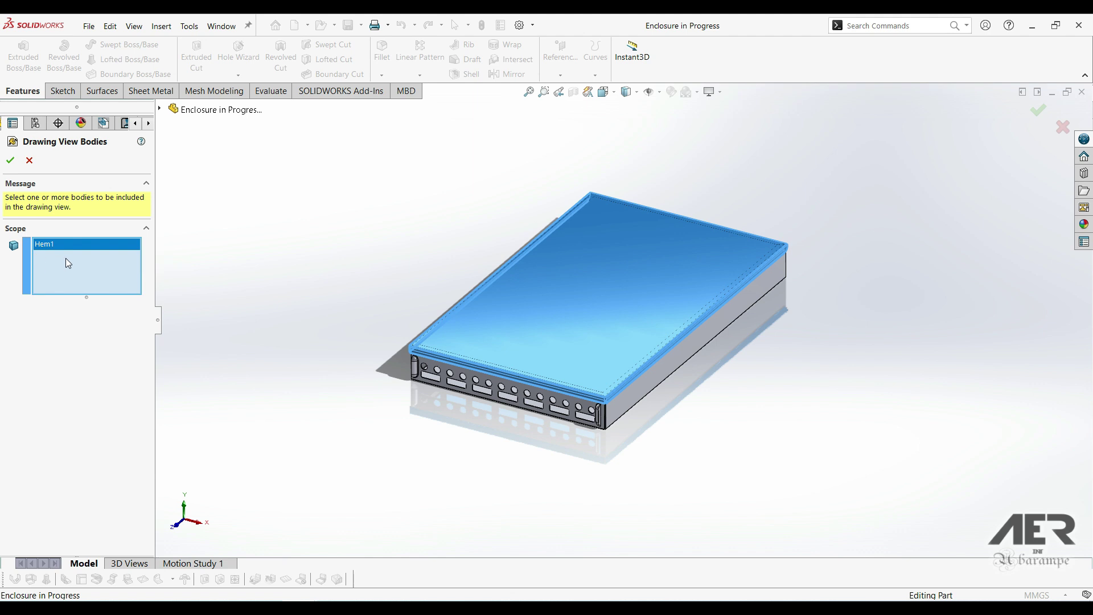
click(11, 161)
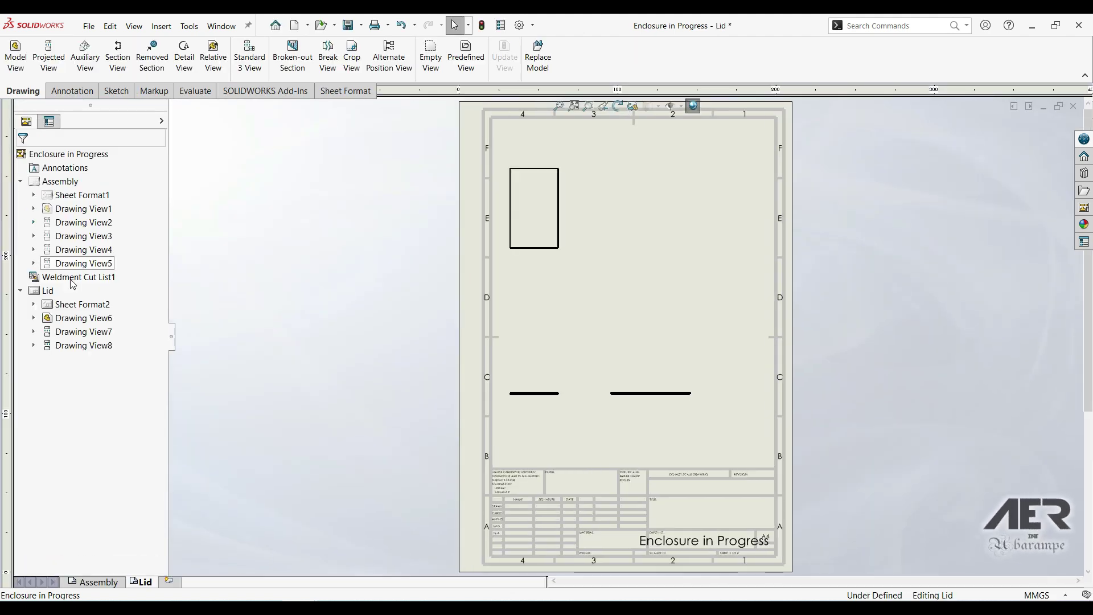
Move the lid's top view slightly down, then shift the front view up and to the right, nearer the top view.
scroll(586, 337, down, 4)
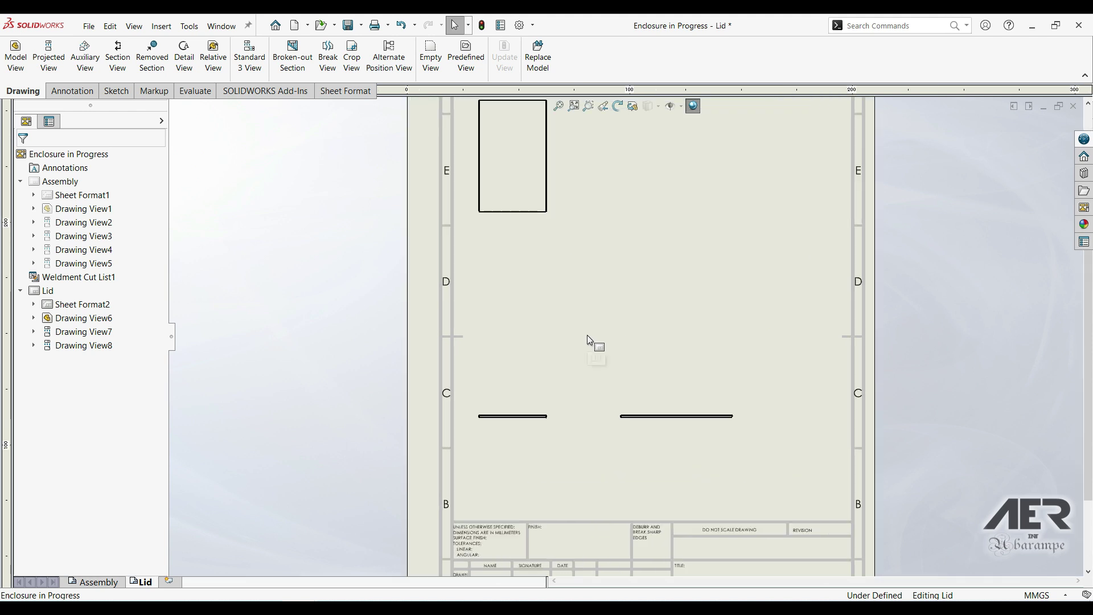
scroll(572, 268, down, 2)
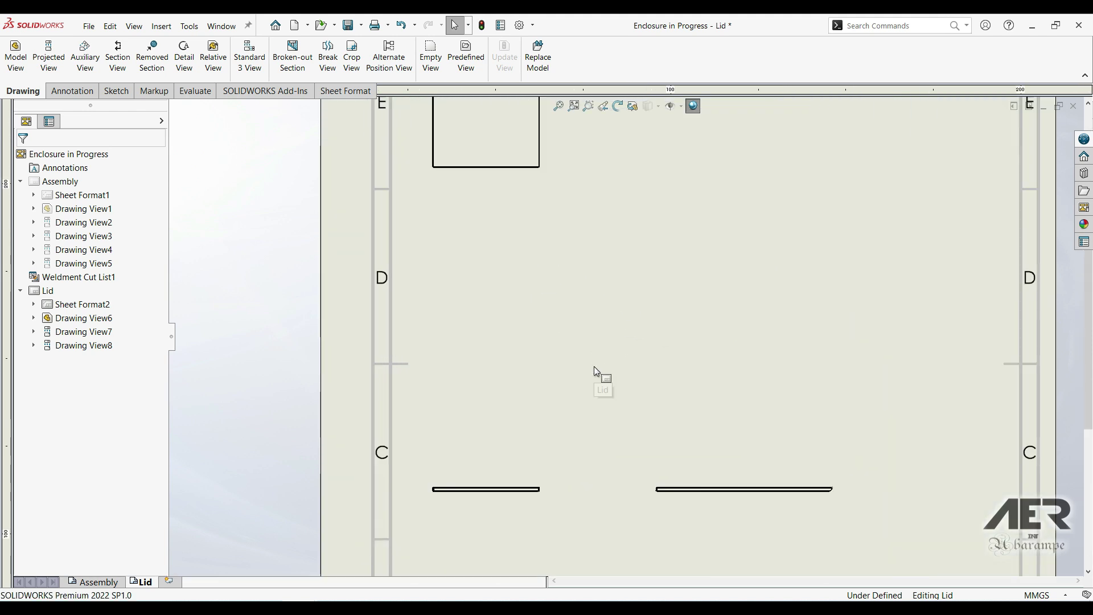
scroll(579, 263, down, 2)
scroll(604, 244, up, 5)
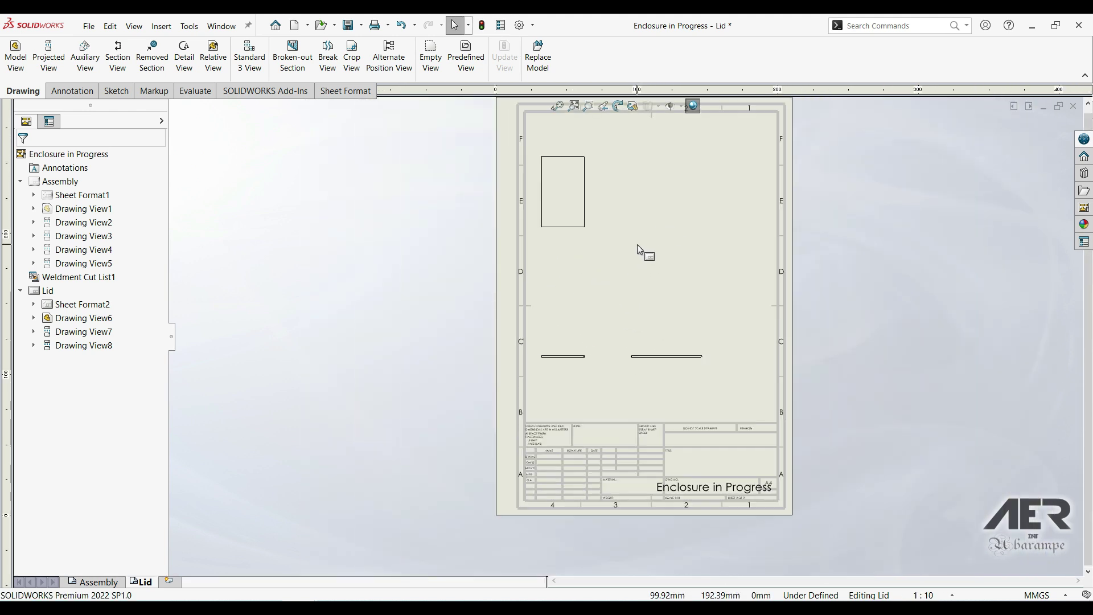
middle_drag(604, 245, 542, 262)
scroll(541, 262, down, 1)
scroll(516, 275, up, 1)
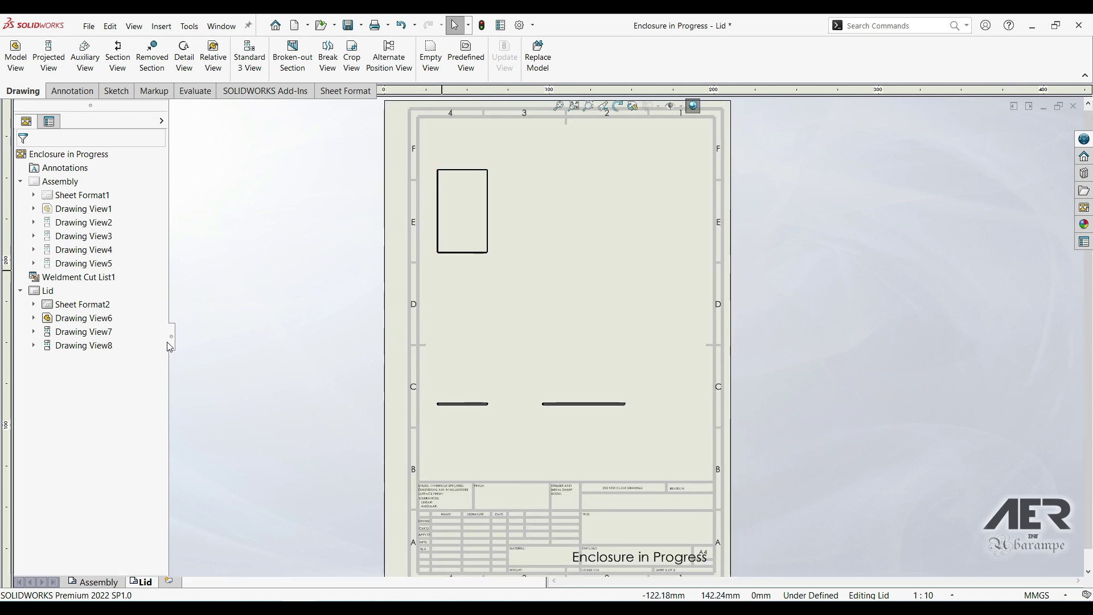
mouse_move(466, 265)
mouse_down()
mouse_move(476, 283)
mouse_move(471, 273)
mouse_up()
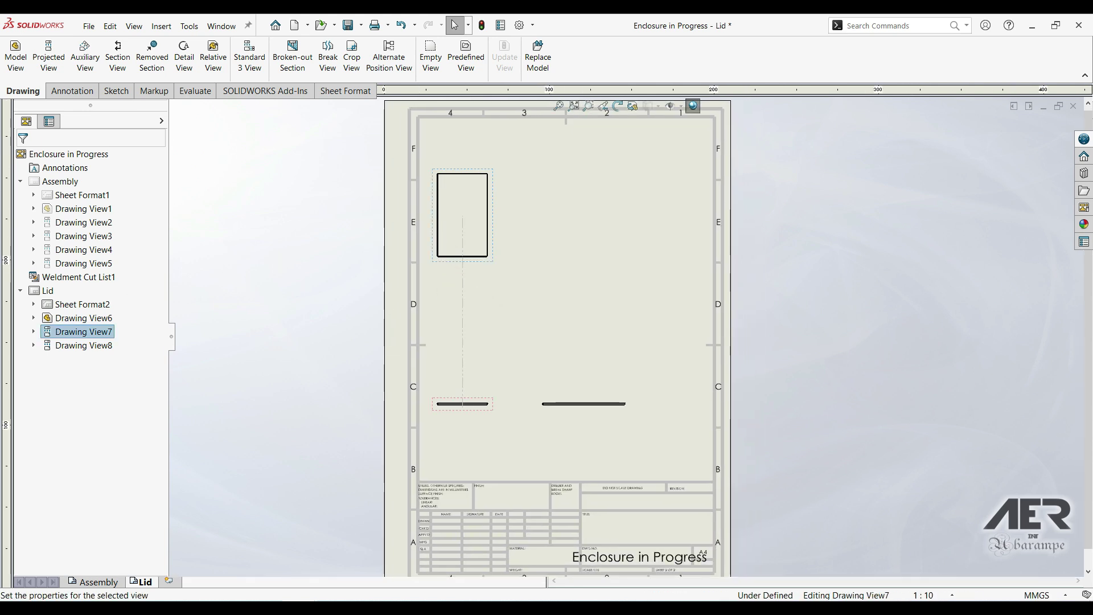
click(437, 406)
mouse_move(462, 402)
mouse_down()
mouse_move(476, 358)
mouse_move(472, 378)
mouse_up()
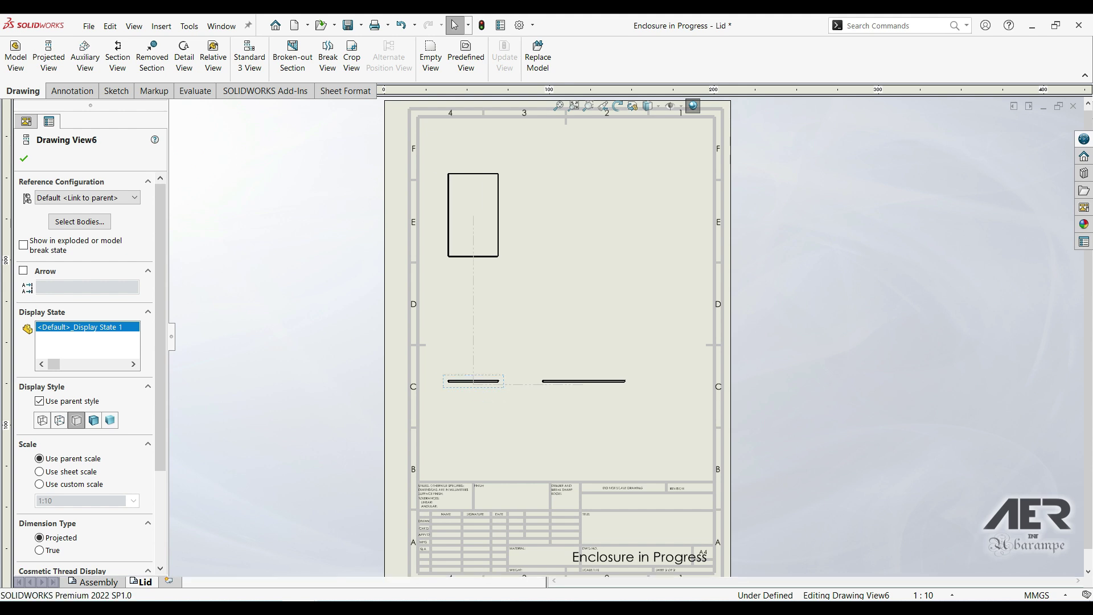
click(317, 300)
Review the body selection of the lid's top view and return to the drawing.
click(478, 261)
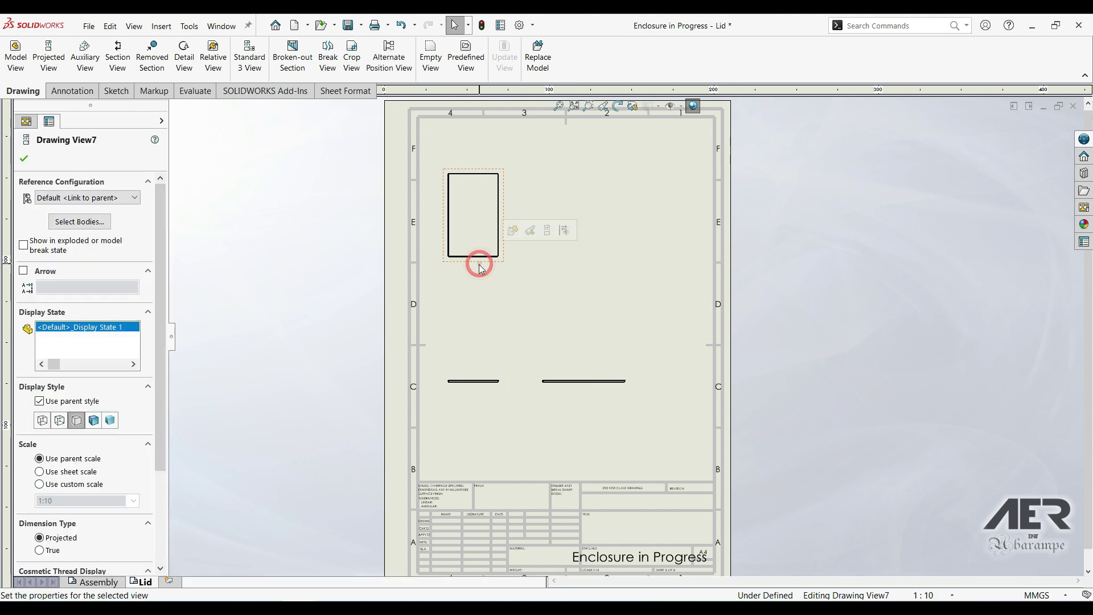
click(79, 221)
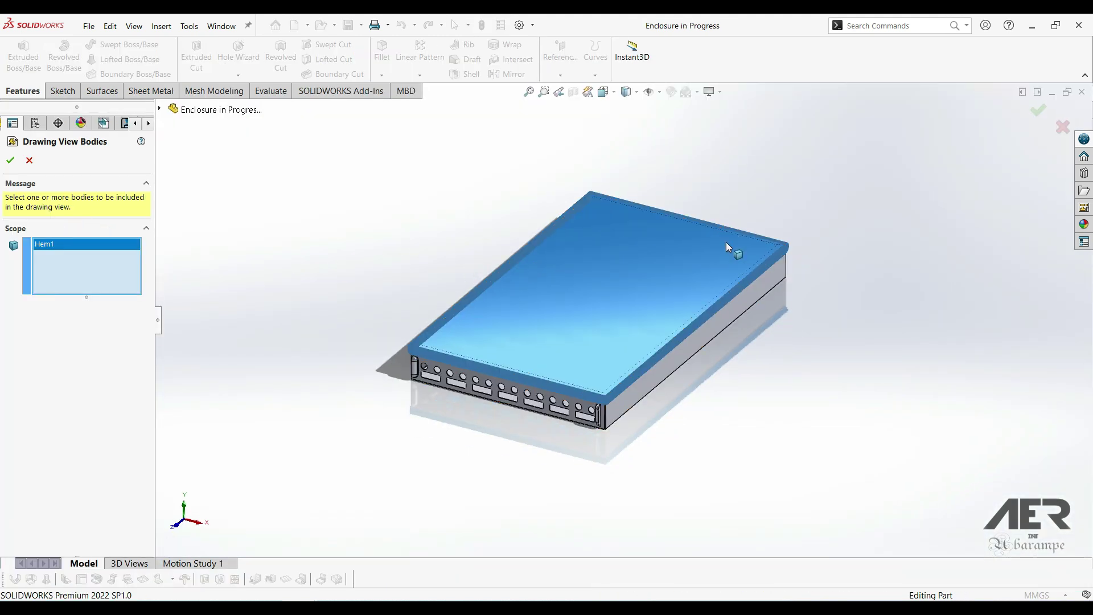
click(29, 160)
key(ctrl+Tab)
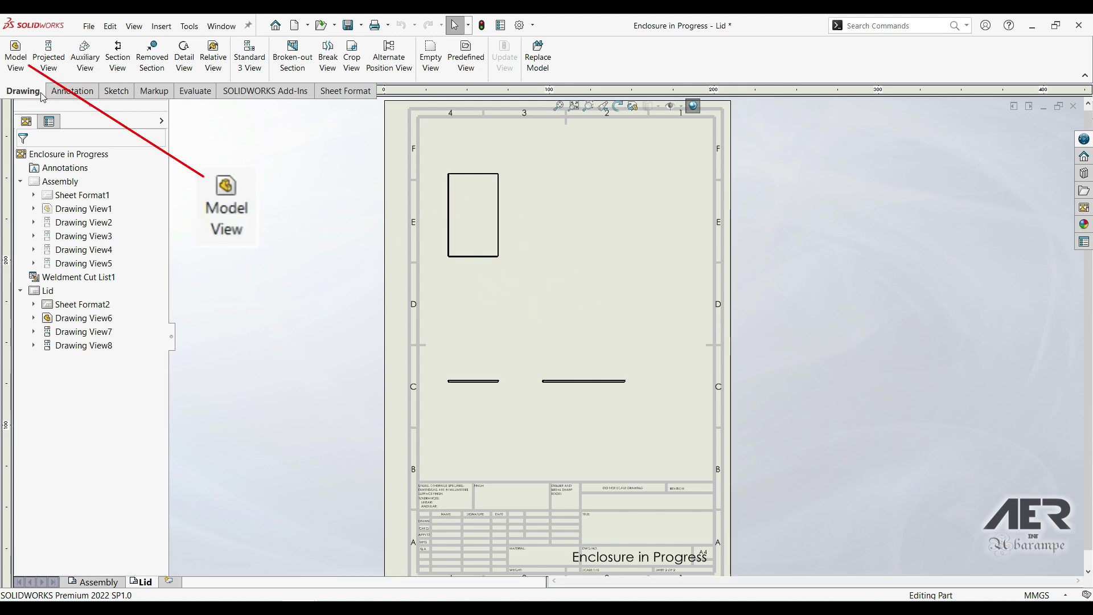
Start a Model View of Enclosure in Progress and select only the lid body for it.
click(17, 63)
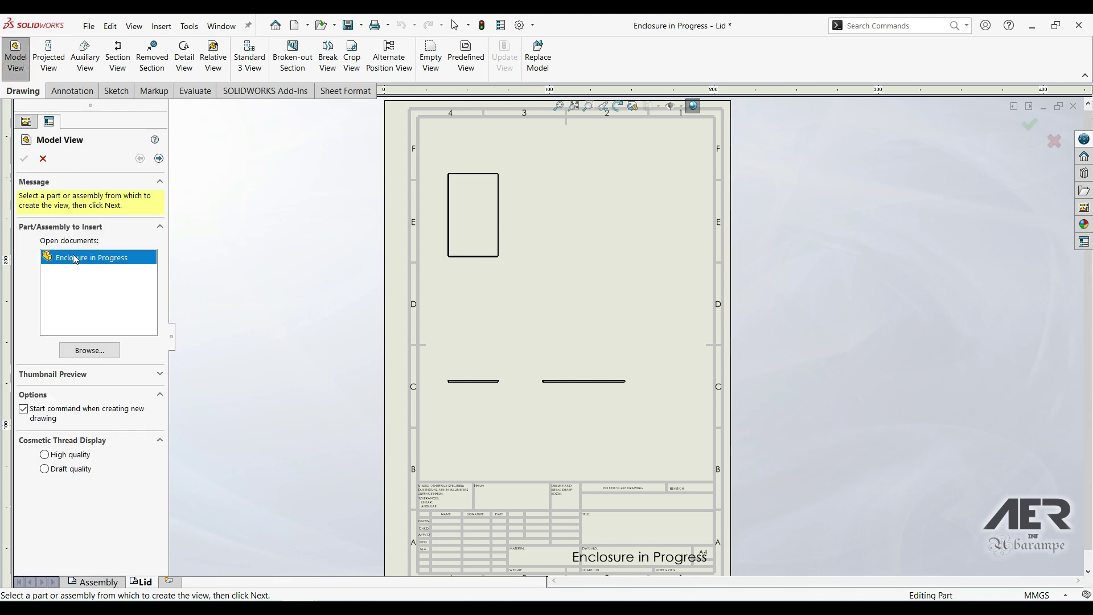
click(159, 158)
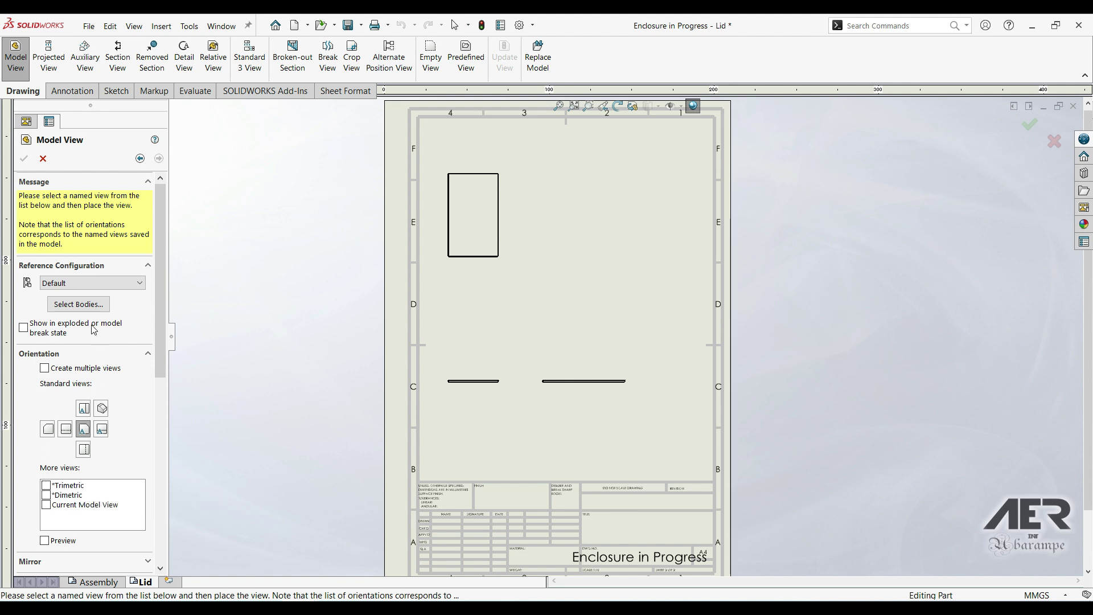
click(78, 304)
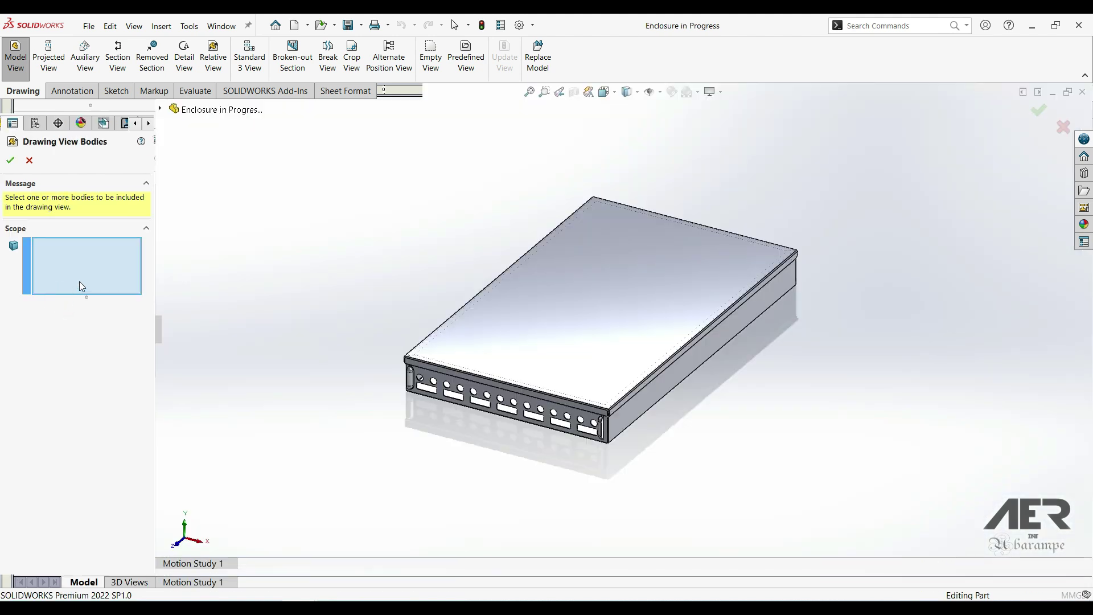
click(616, 288)
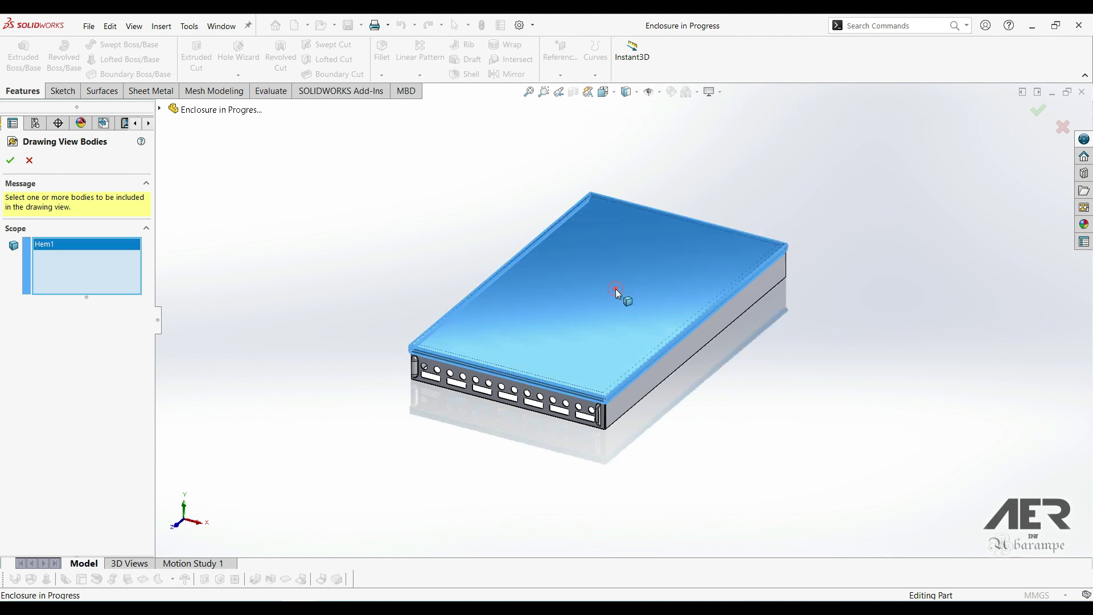
click(11, 161)
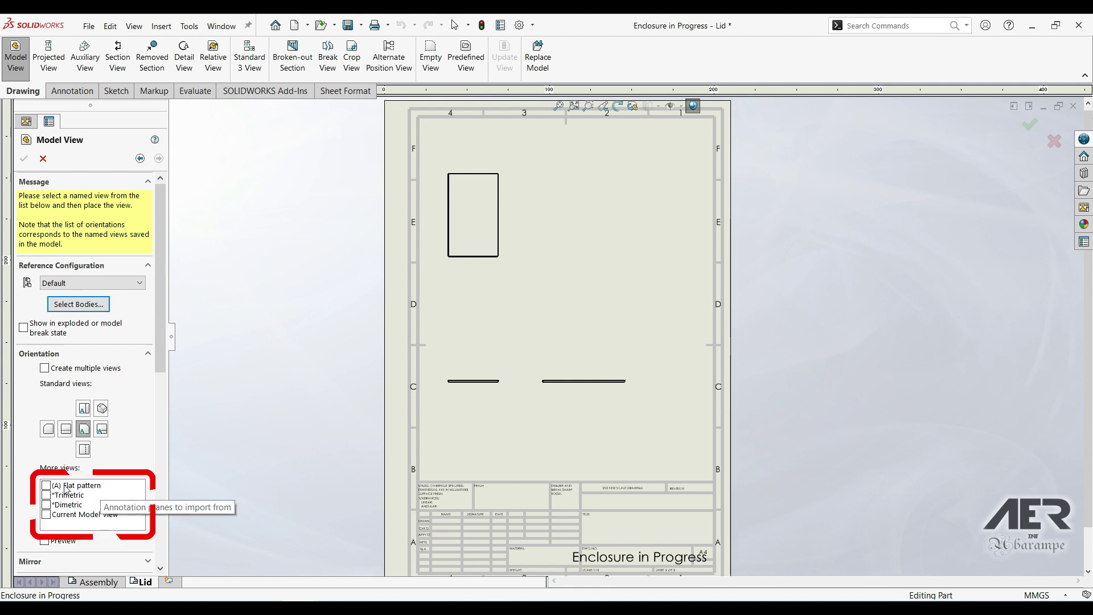
Choose the Flat pattern orientation and place the lid's flat pattern beside its top view on the sheet.
click(49, 485)
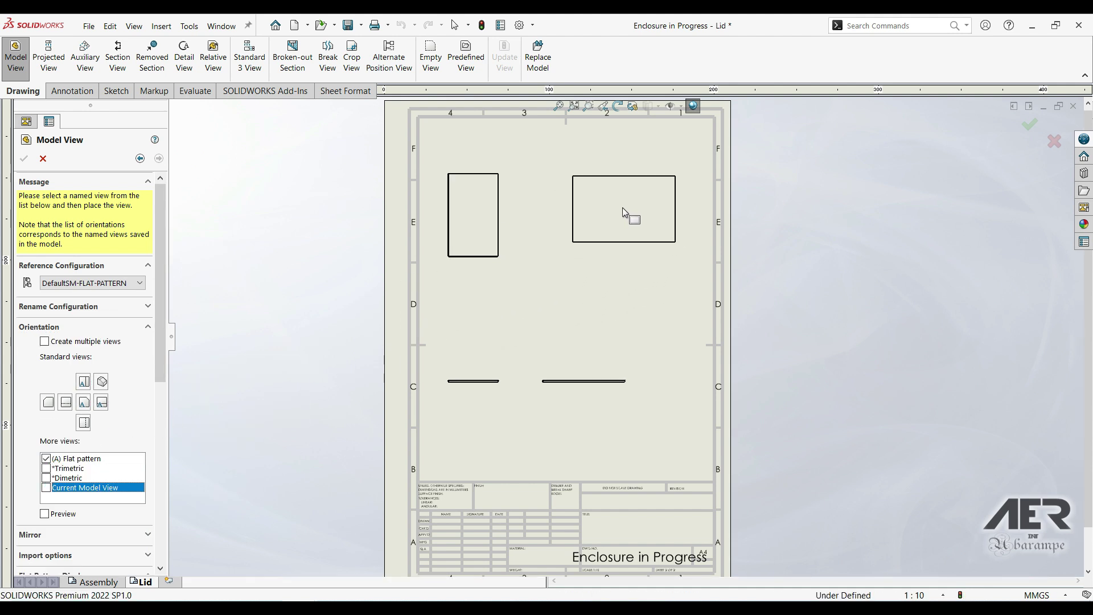
click(612, 214)
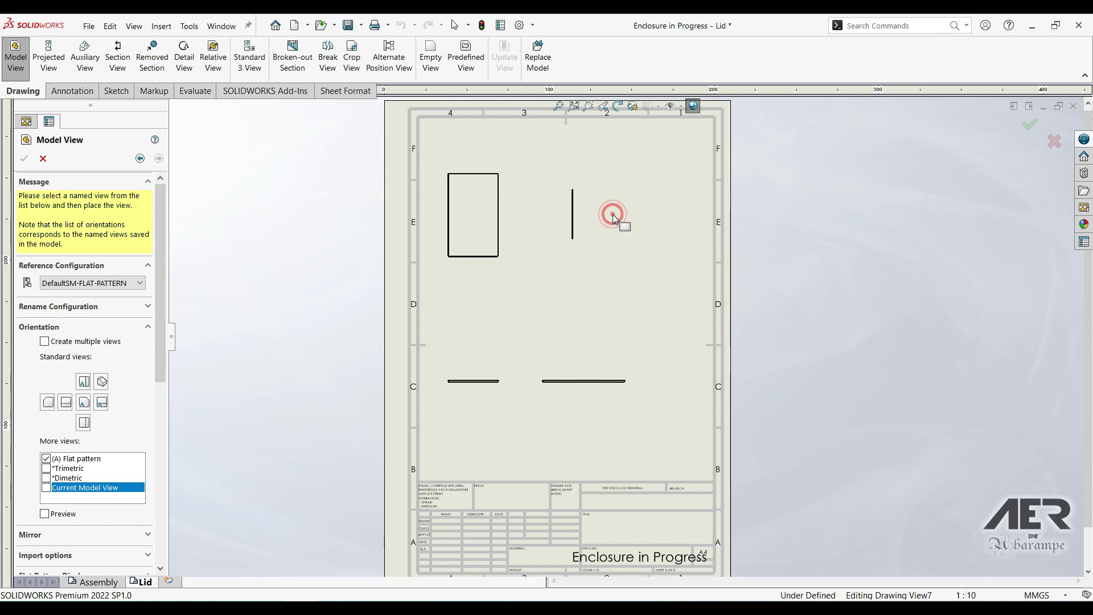
scroll(613, 214, down, 3)
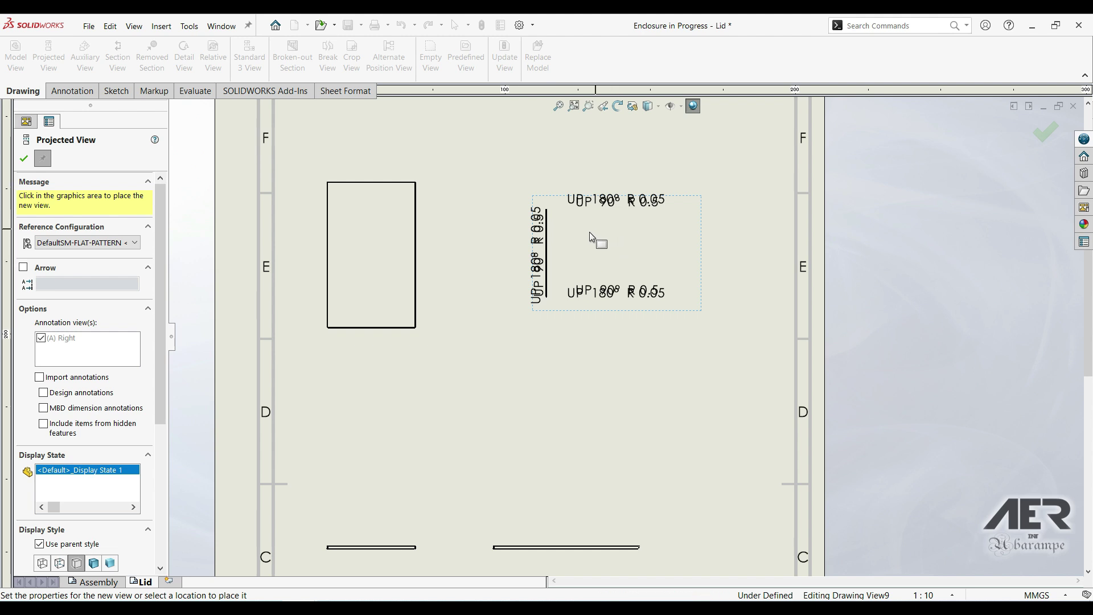
End the projected view placement and review the properties of the lid's flat pattern view.
key(Escape)
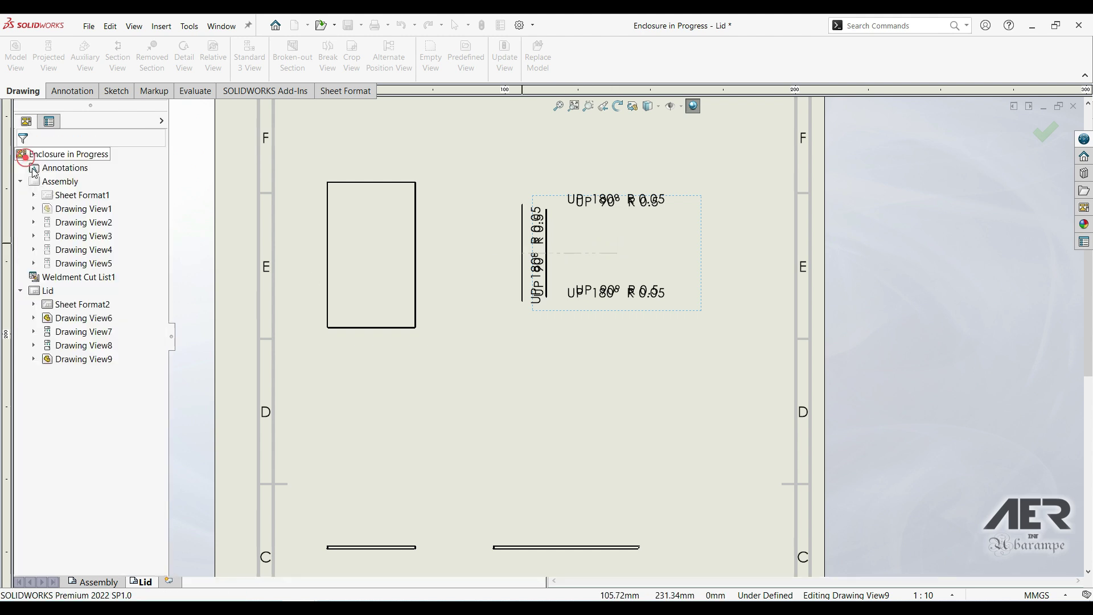
click(655, 264)
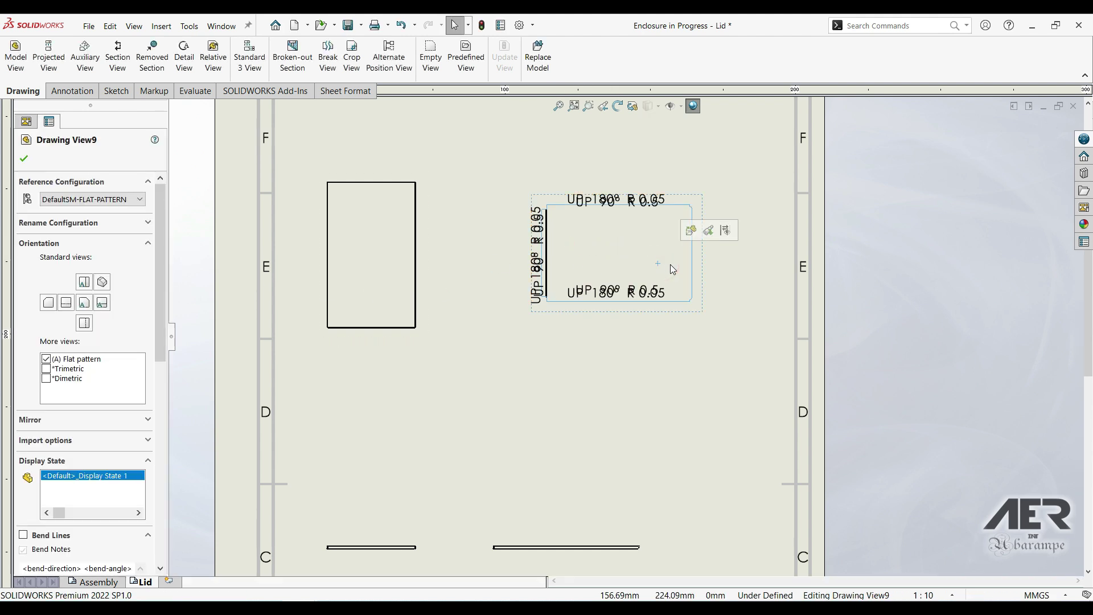
scroll(622, 308, down, 2)
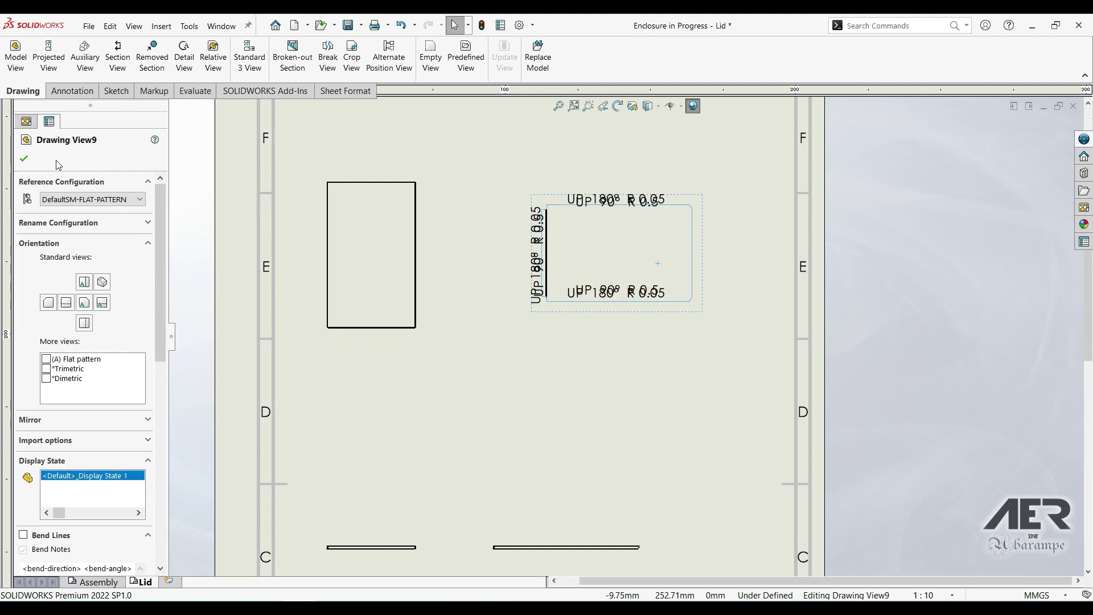
click(25, 157)
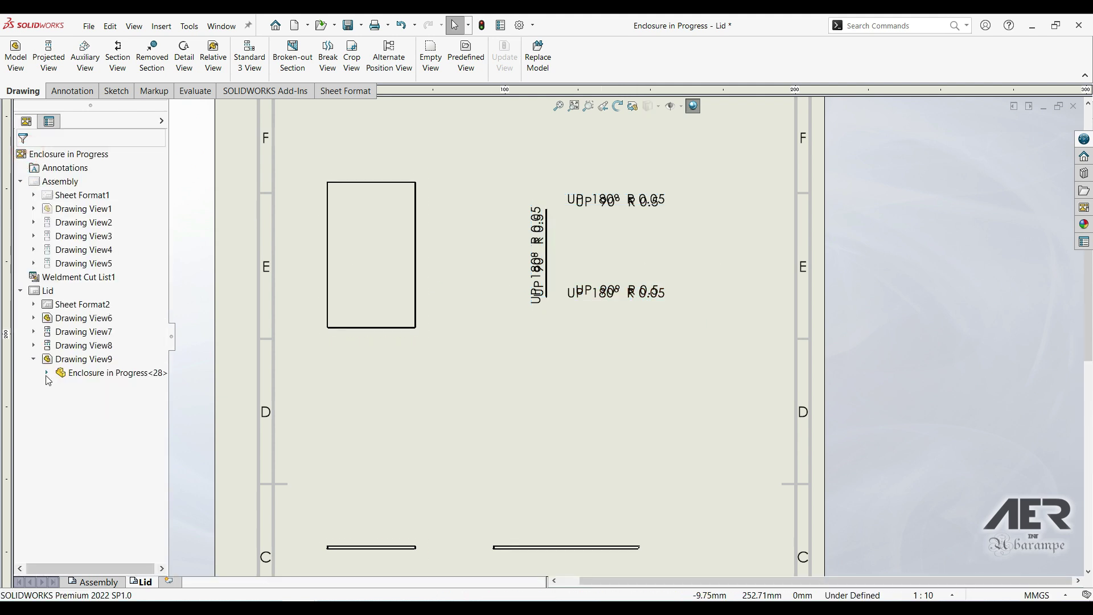
Show the Flat-Pattern6 feature of the part in the lid's flat pattern view so the outline edges are displayed.
scroll(75, 431, down, 4)
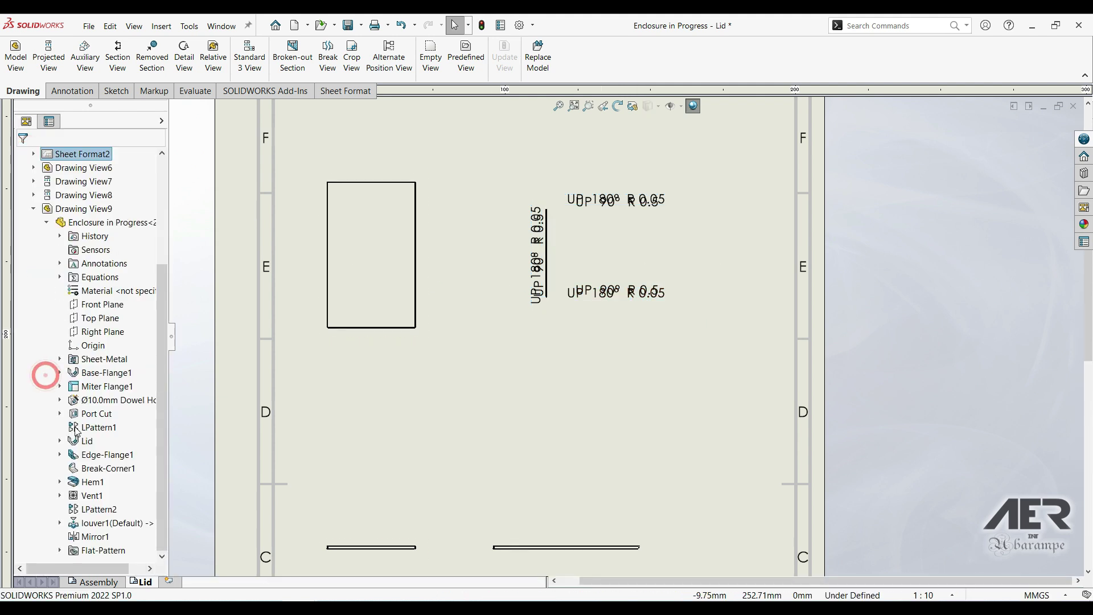
click(61, 551)
right_click(114, 537)
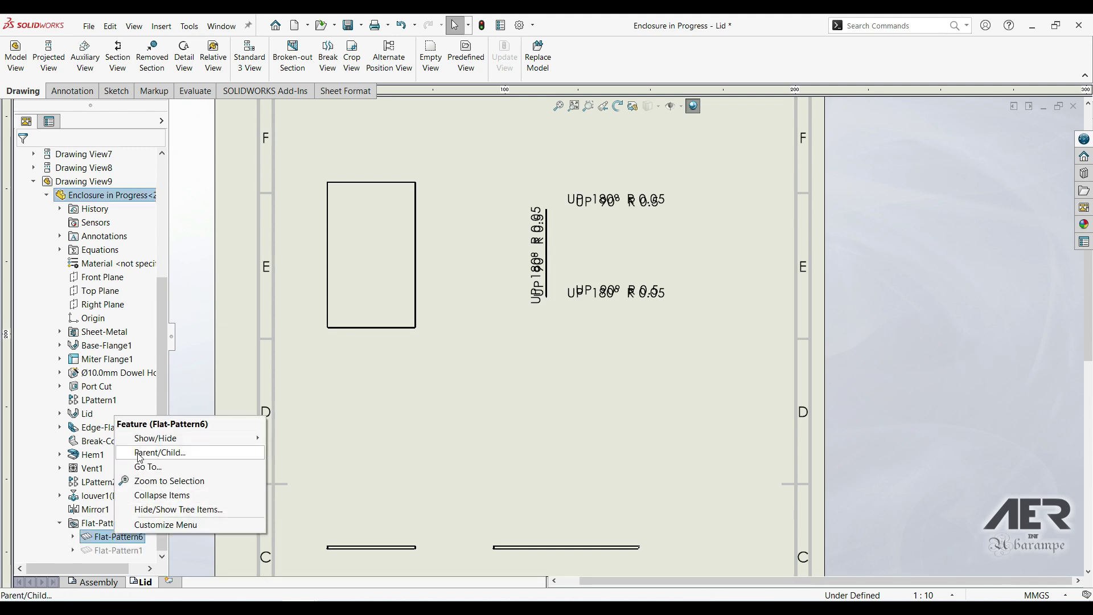
mouse_move(239, 441)
click(288, 438)
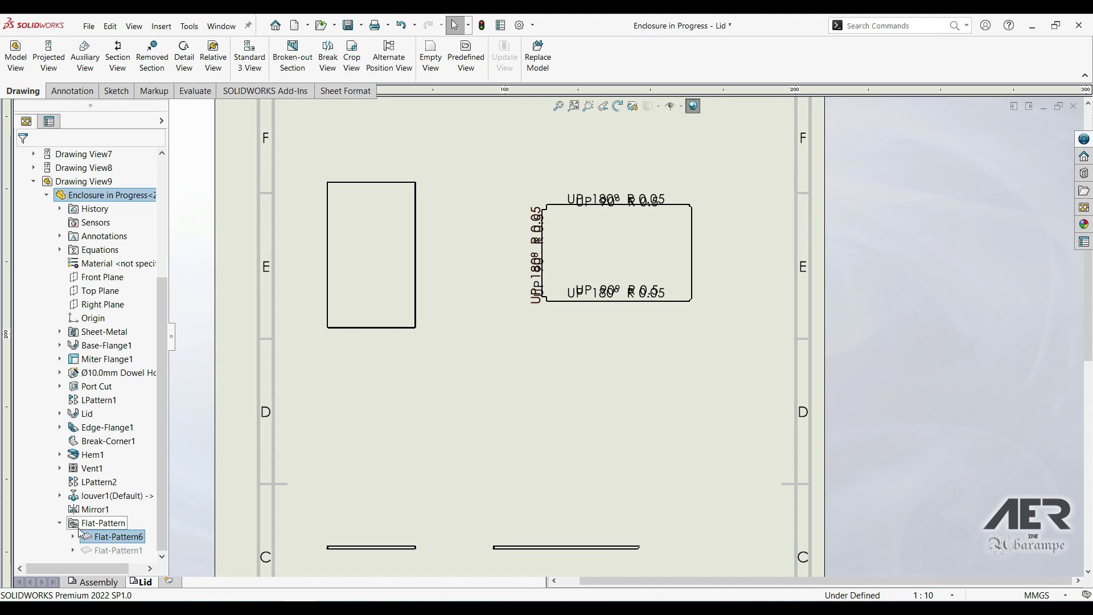
click(61, 525)
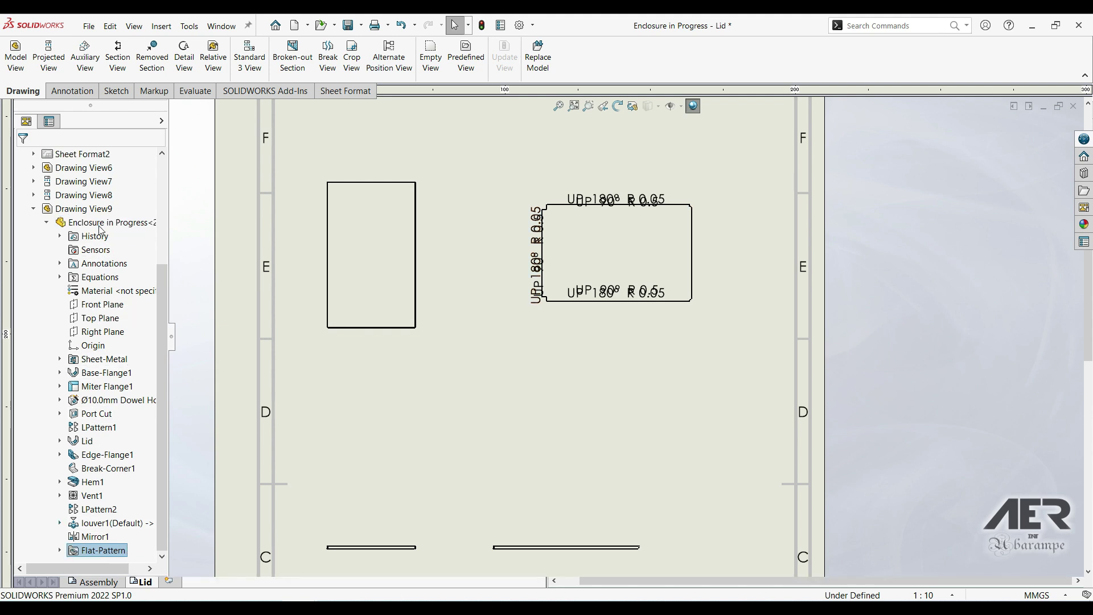
click(47, 225)
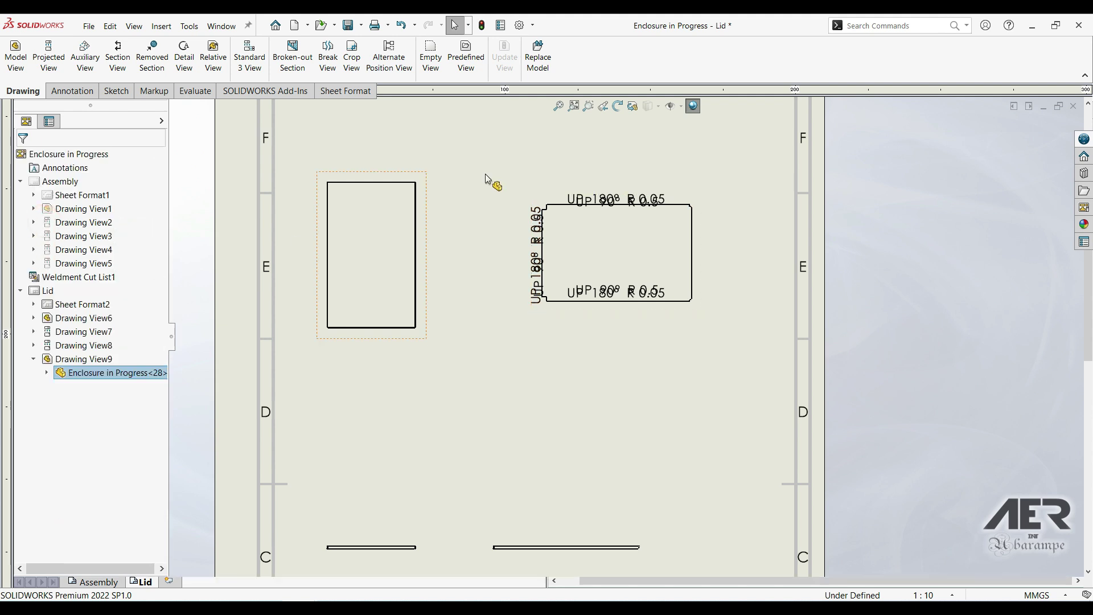
Turn on the display of bend lines for the lid's flat pattern view.
click(697, 229)
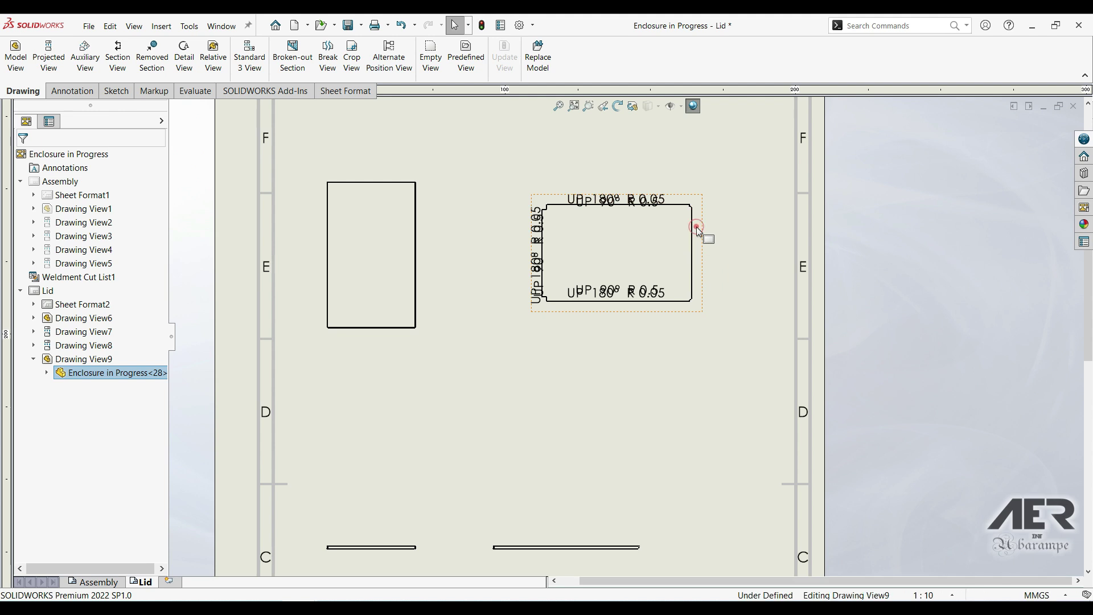
click(681, 107)
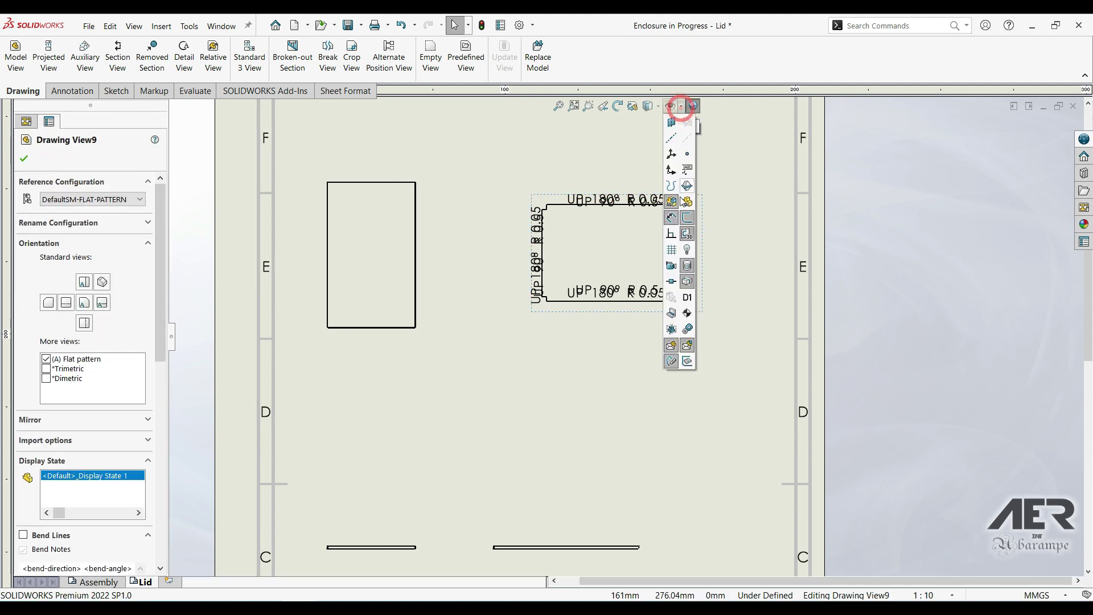
click(687, 363)
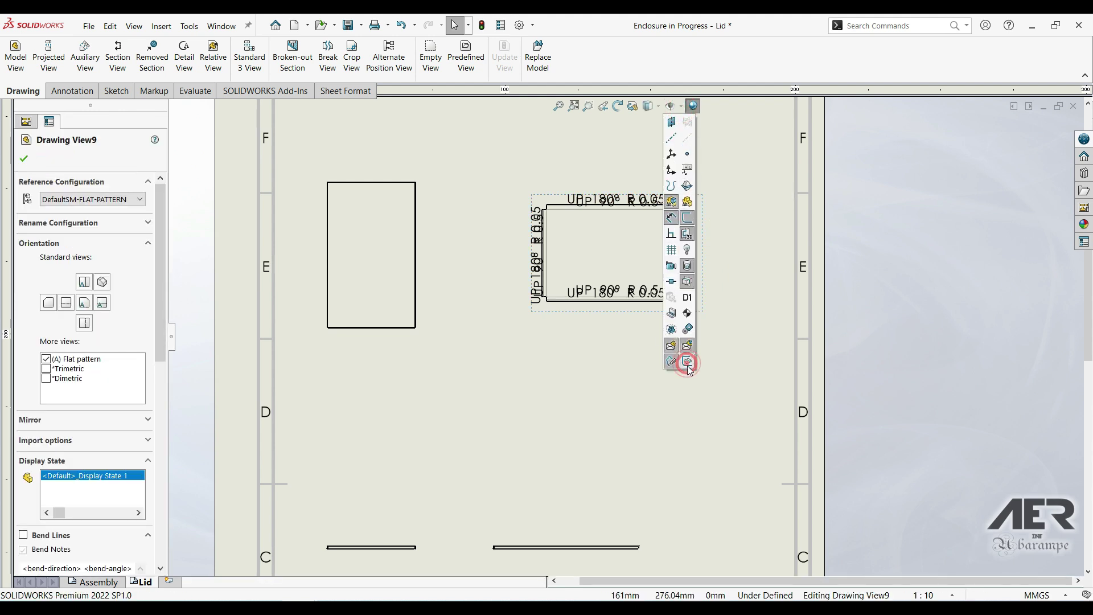
click(728, 341)
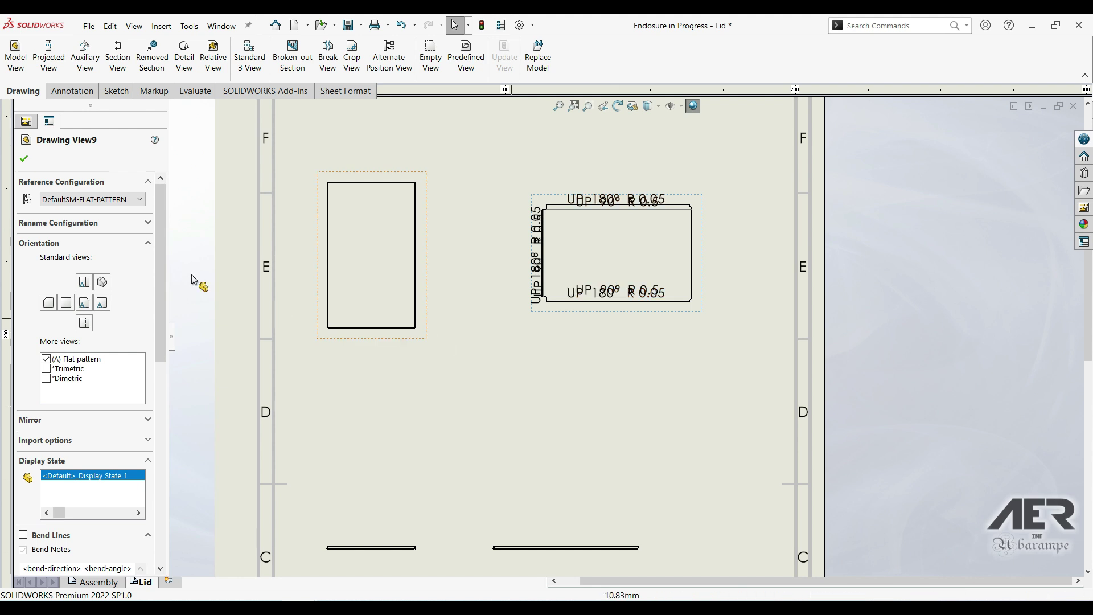
click(23, 160)
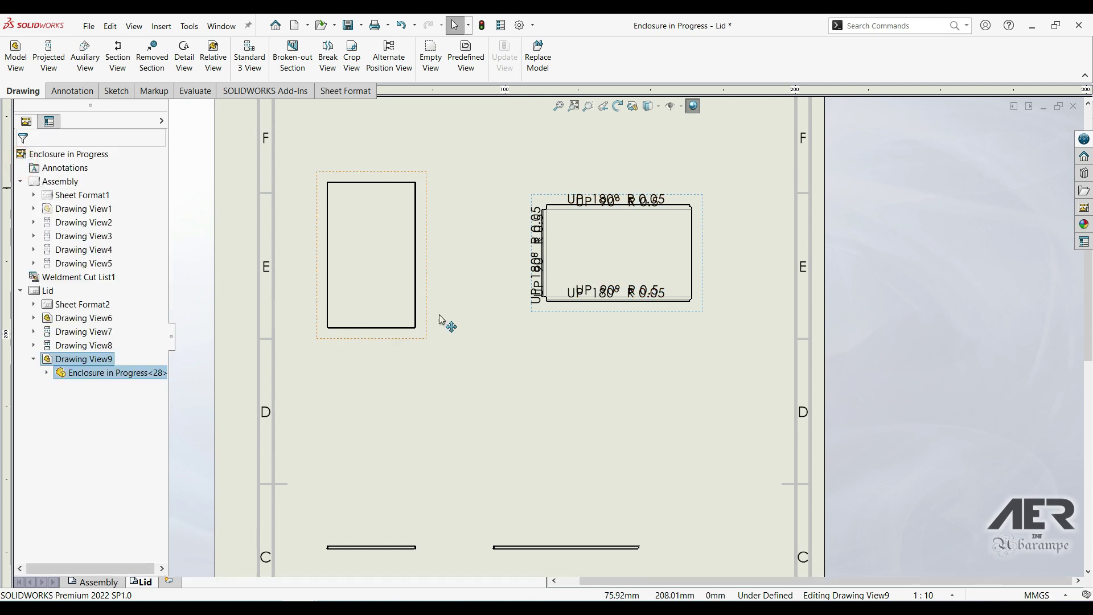
click(81, 423)
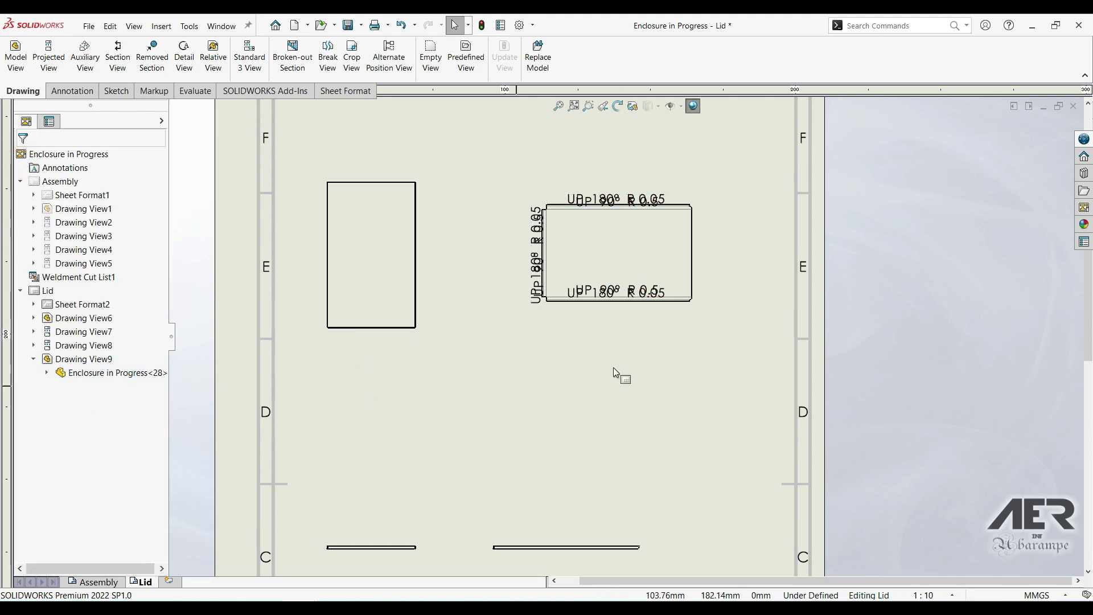
Examine the bend lines, corner edges and overlapping bend notes of the lid's flat pattern.
scroll(600, 271, down, 3)
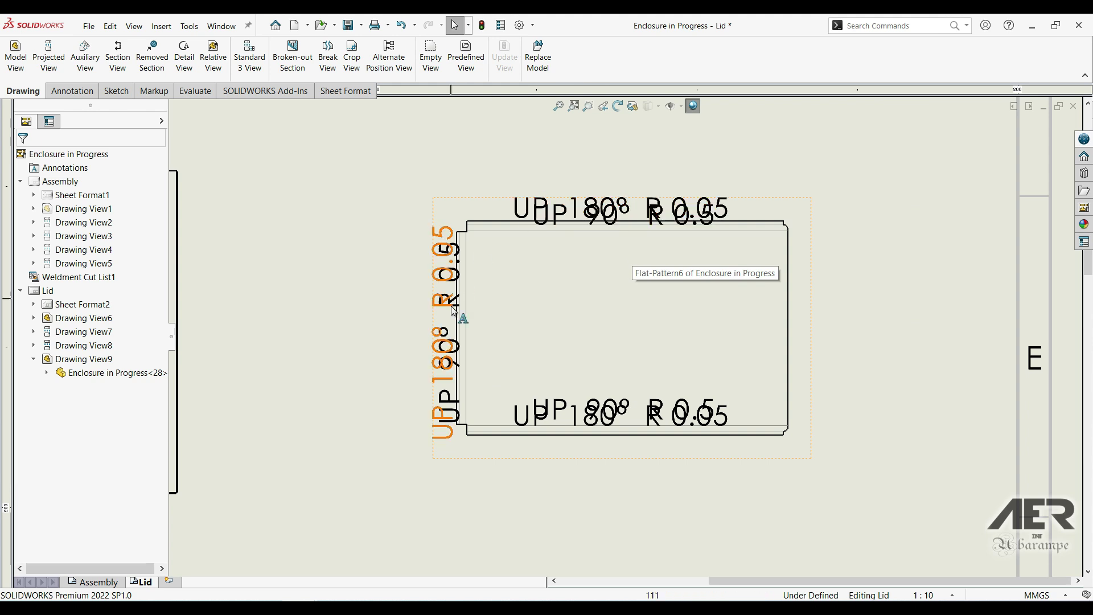
scroll(605, 273, down, 3)
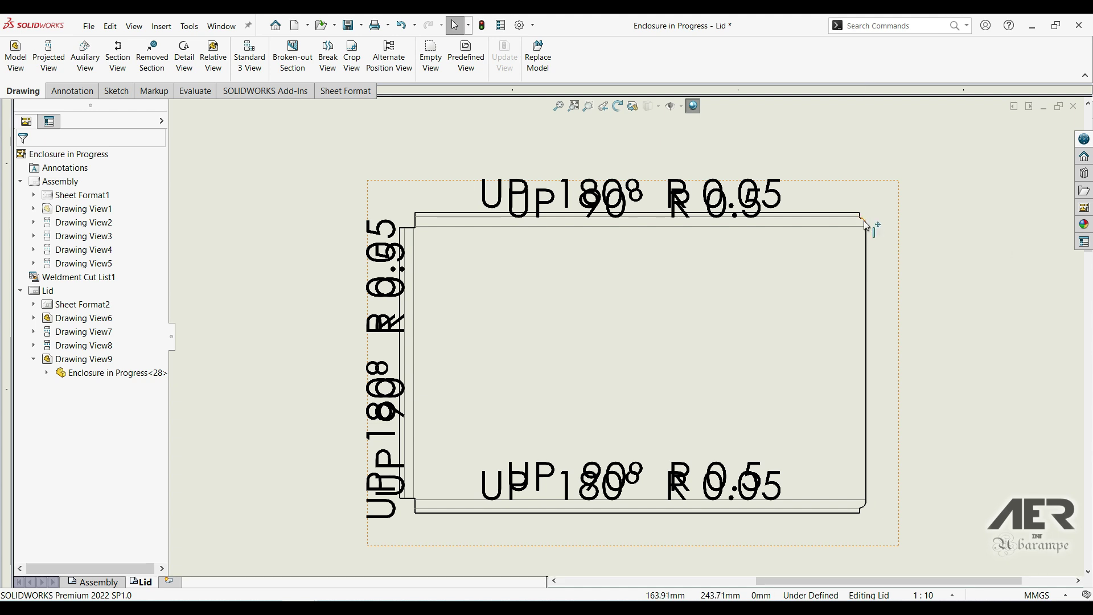
key(z)
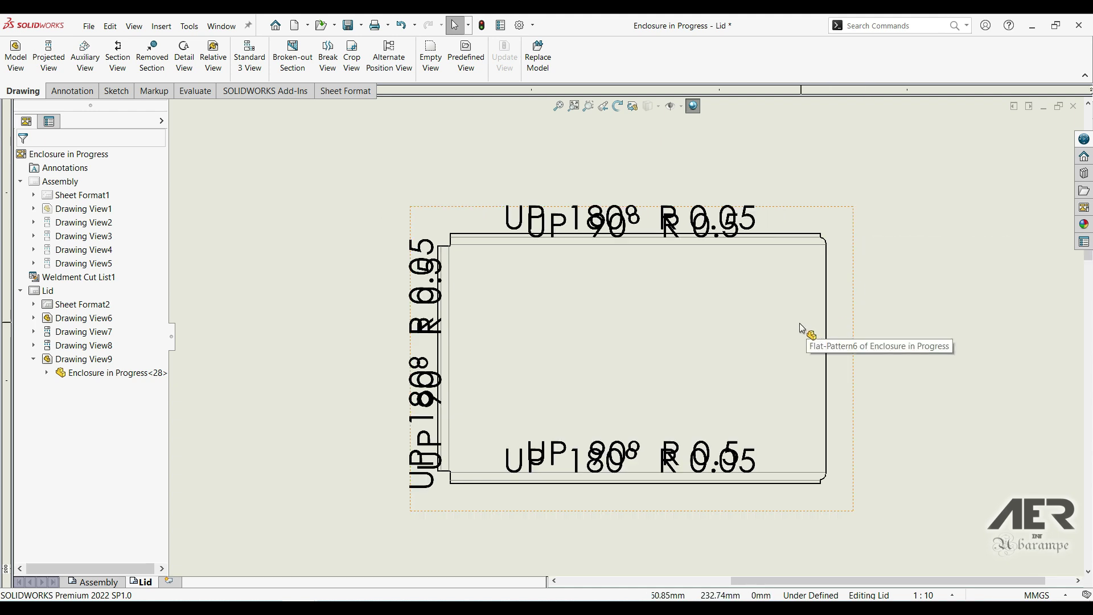
key(z)
key(z)
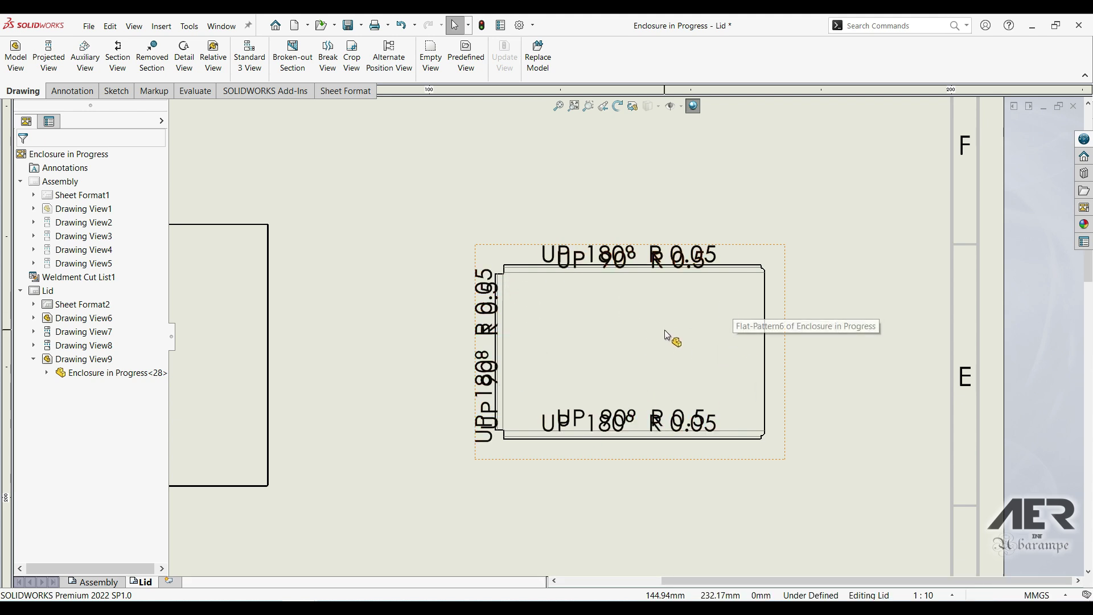
scroll(674, 334, down, 3)
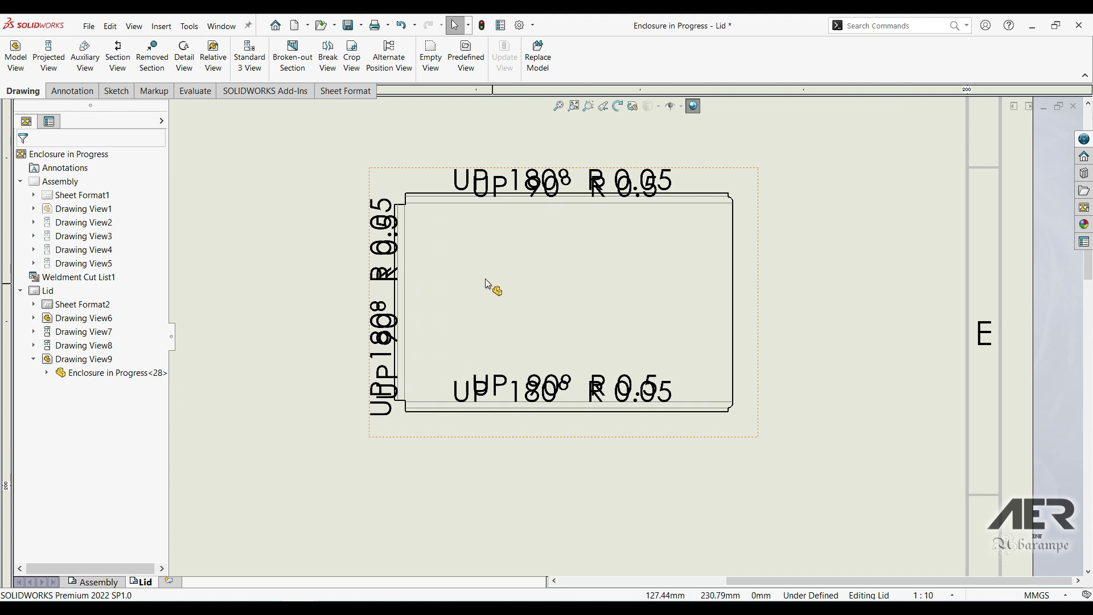
scroll(552, 245, up, 2)
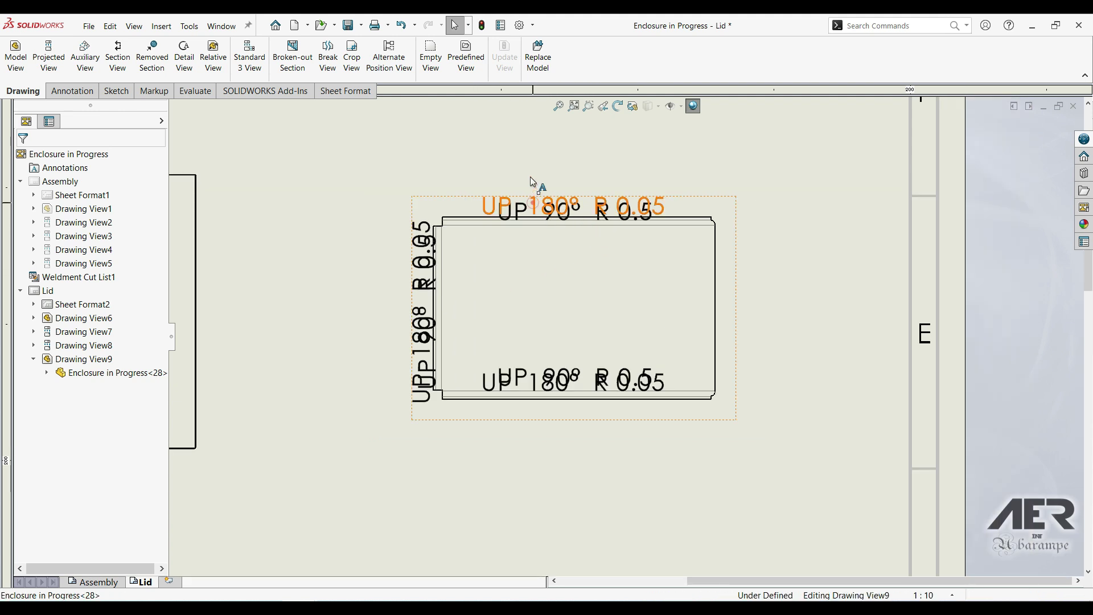
Separate the overlapping 180° and 90° bend notes by moving each pair outside the flat pattern's upper, lower and left edges.
drag(536, 209, 533, 165)
drag(556, 215, 563, 199)
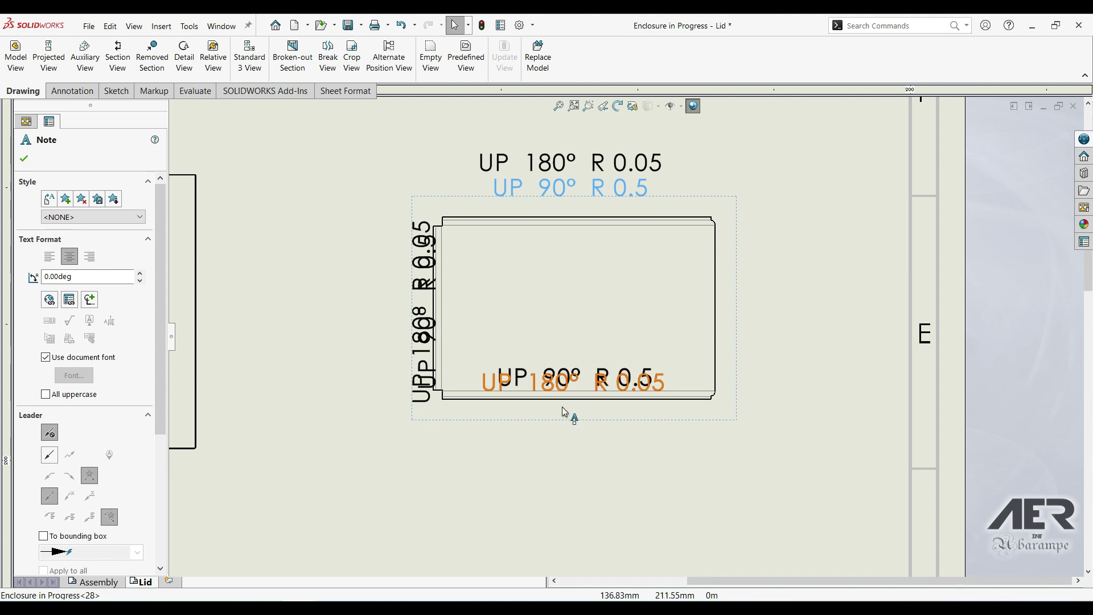
drag(541, 394, 551, 475)
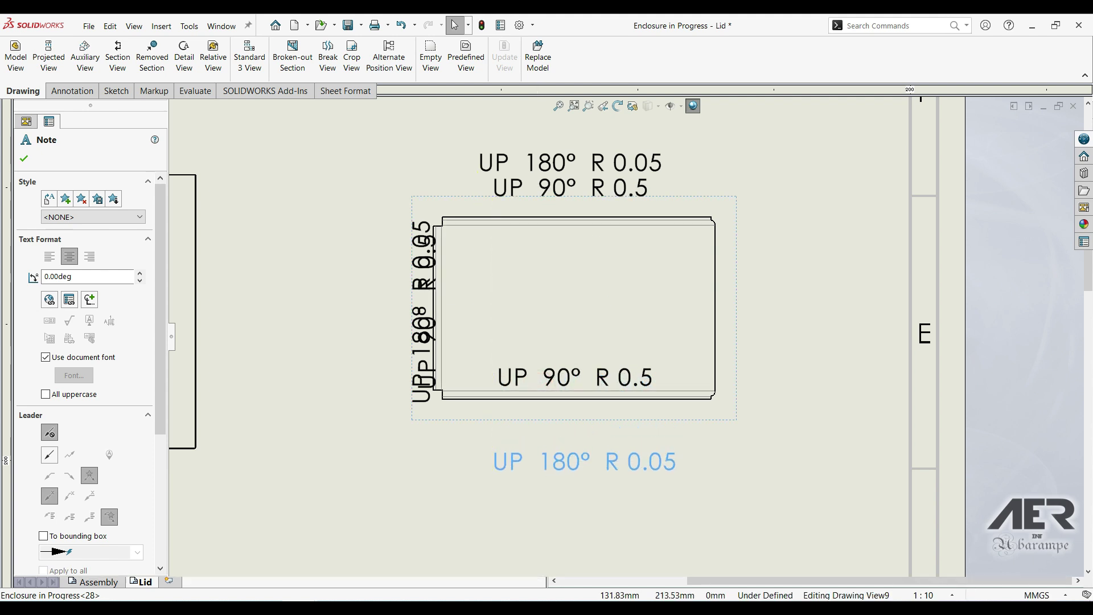
drag(575, 385, 579, 440)
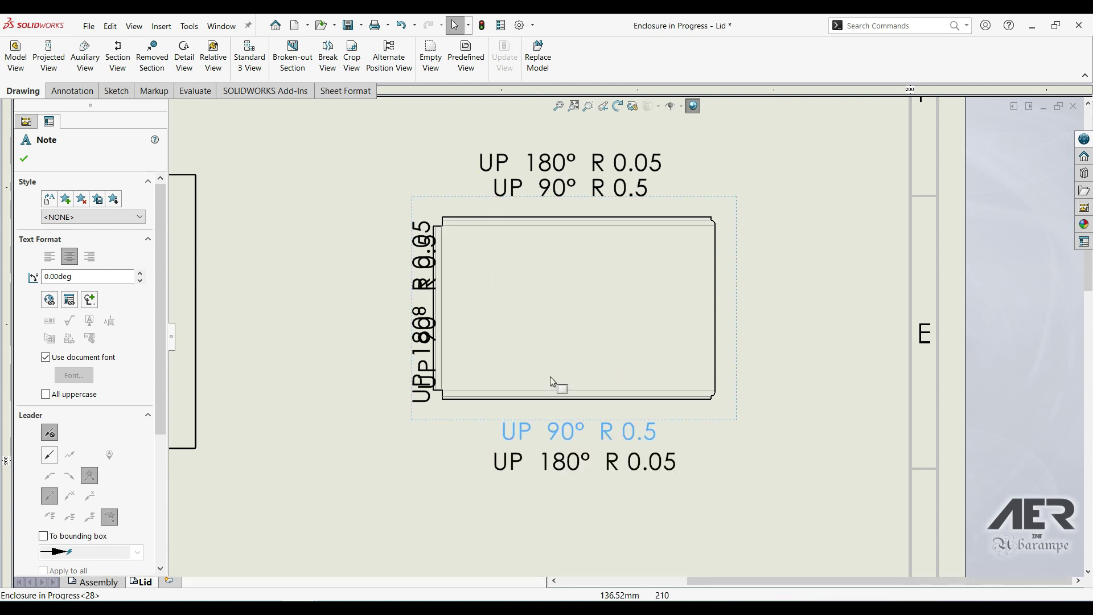
mouse_move(425, 308)
mouse_down()
mouse_move(365, 308)
mouse_move(427, 312)
mouse_move(402, 311)
mouse_up()
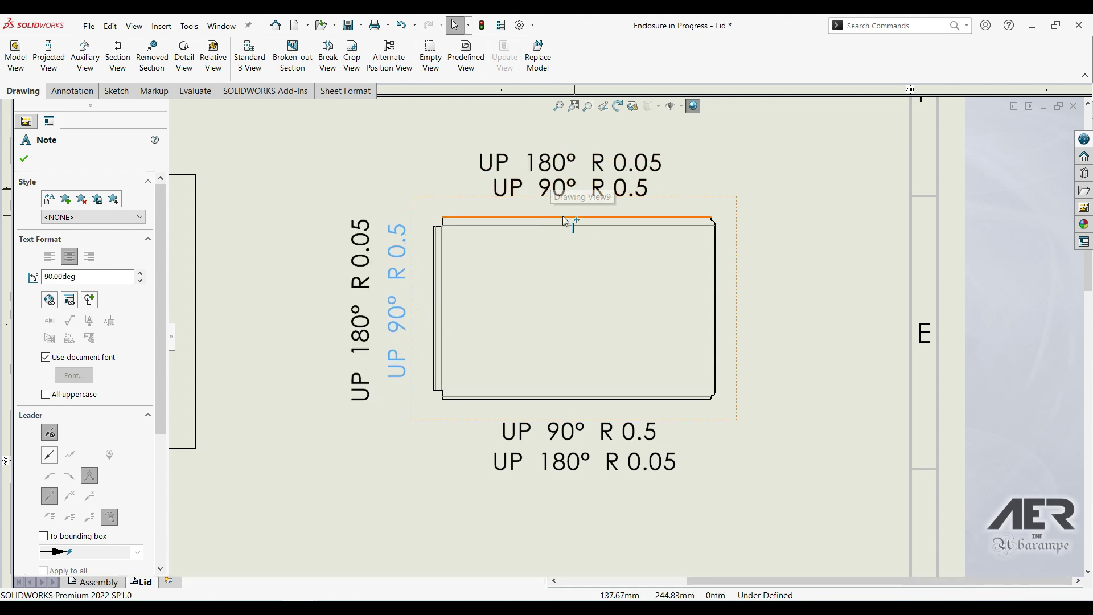
Give the upper UP 90° R 0.5 note an underlined leader from its right end and move the note left.
click(567, 191)
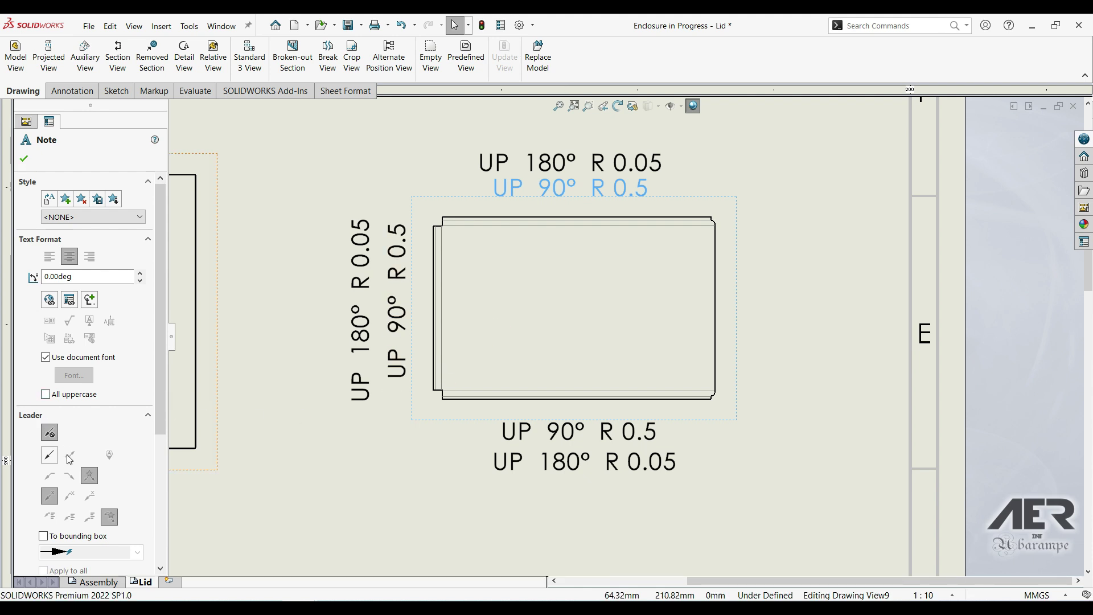
click(49, 455)
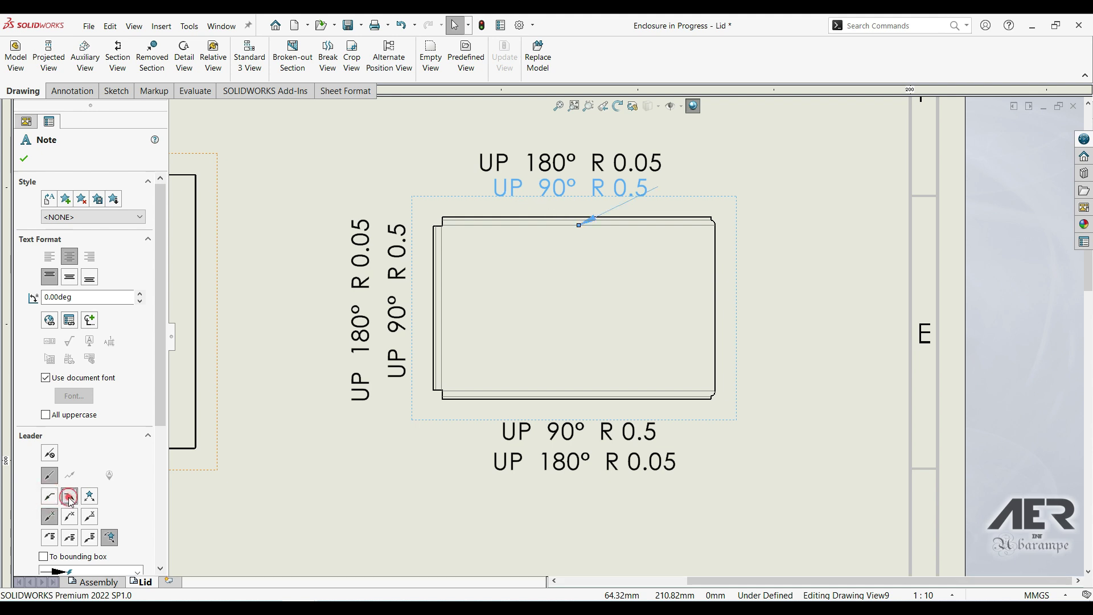
drag(569, 186, 431, 185)
click(90, 520)
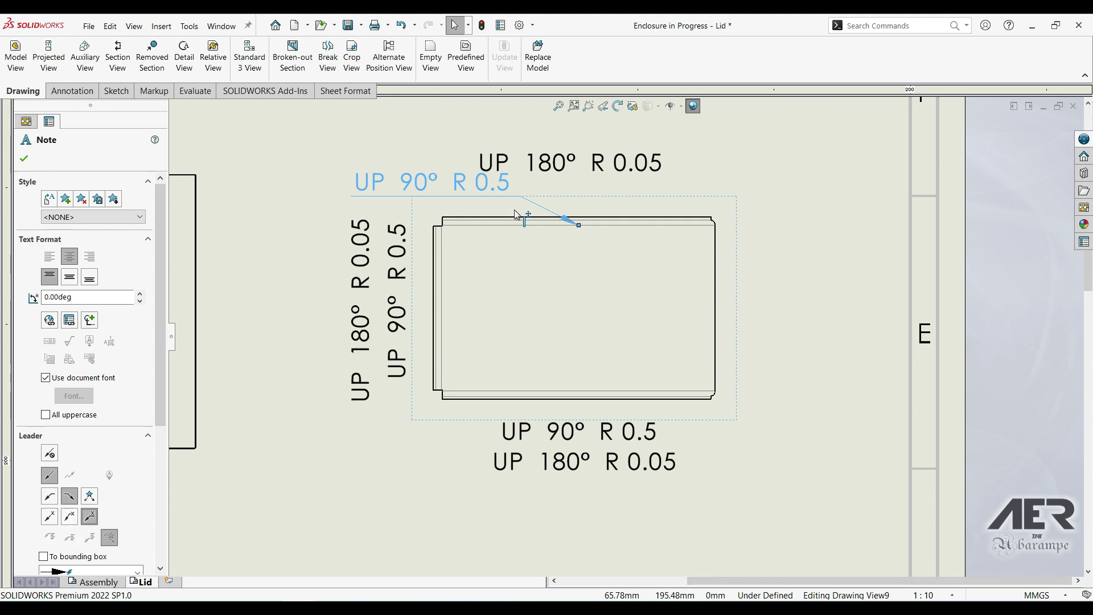
Move the upper UP 180° R 0.05 note up and to the right, and attach it with an underlined leader.
drag(556, 171, 681, 165)
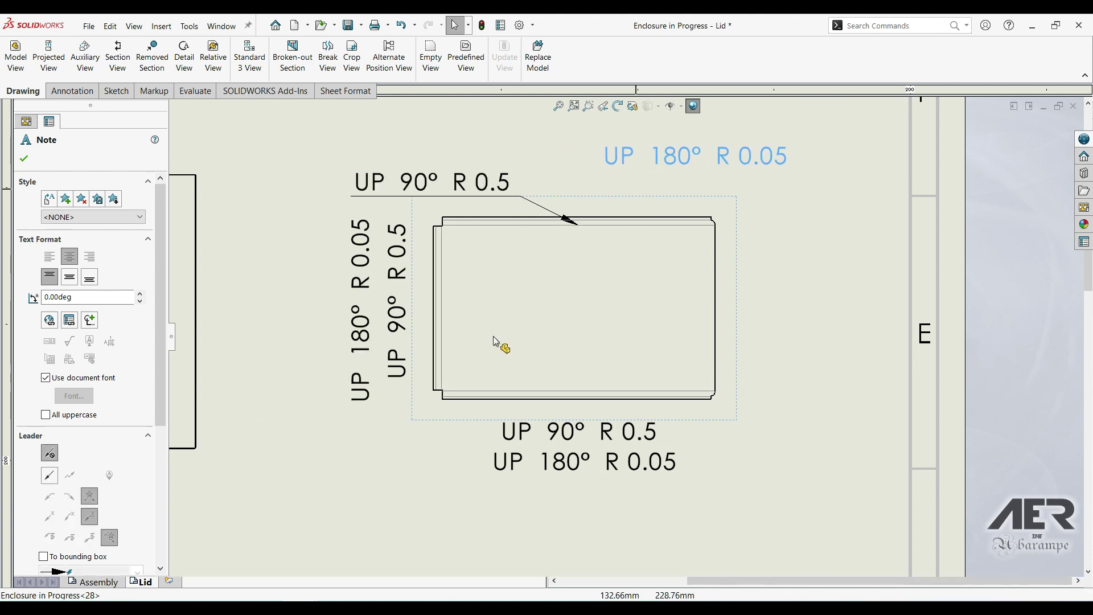
click(50, 476)
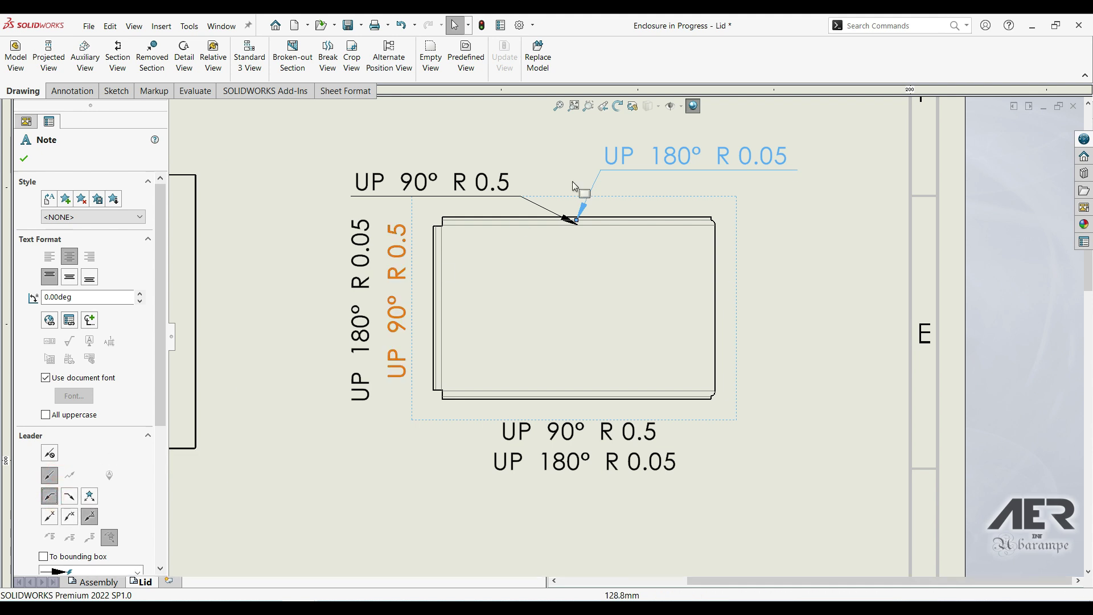
drag(626, 160, 628, 146)
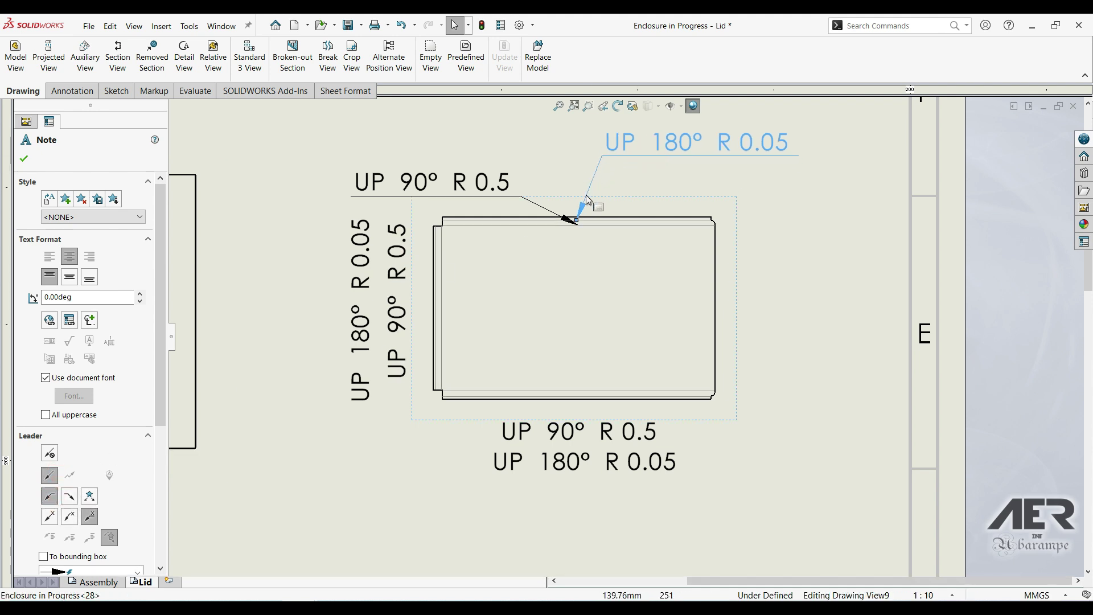
Inspect the leaders of the two upper bend notes and select the lid's flat pattern view.
scroll(566, 237, down, 5)
scroll(618, 237, up, 3)
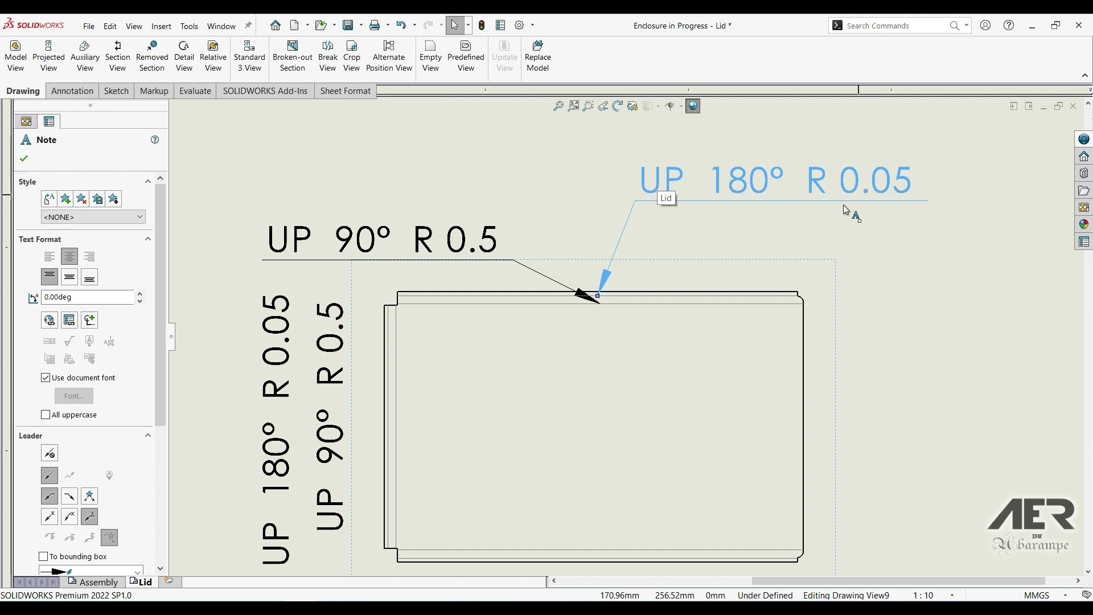
middle_drag(796, 229, 805, 212)
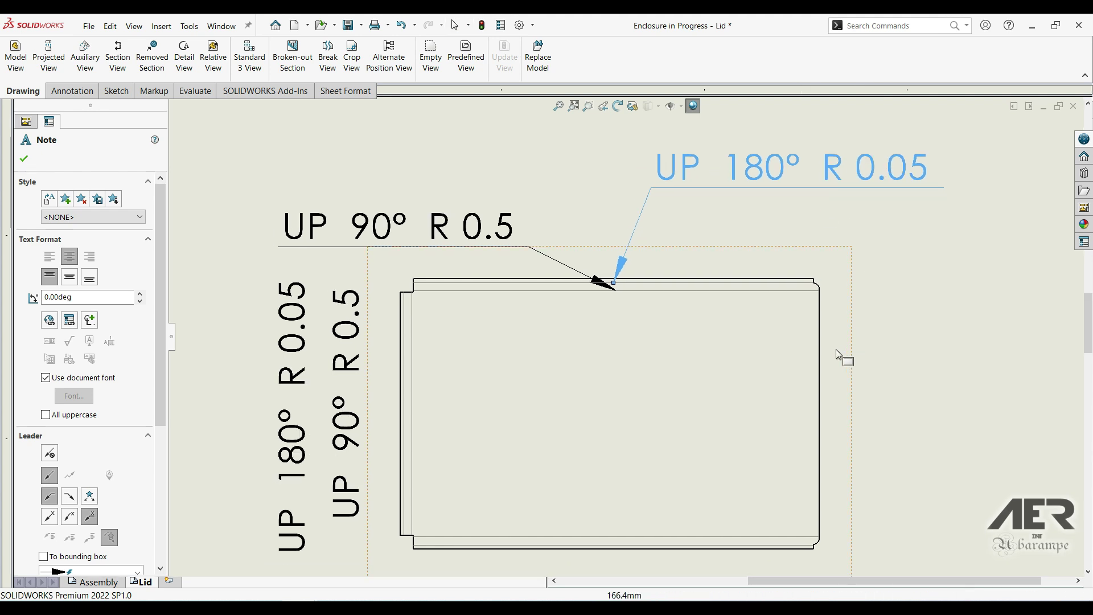
scroll(705, 359, up, 5)
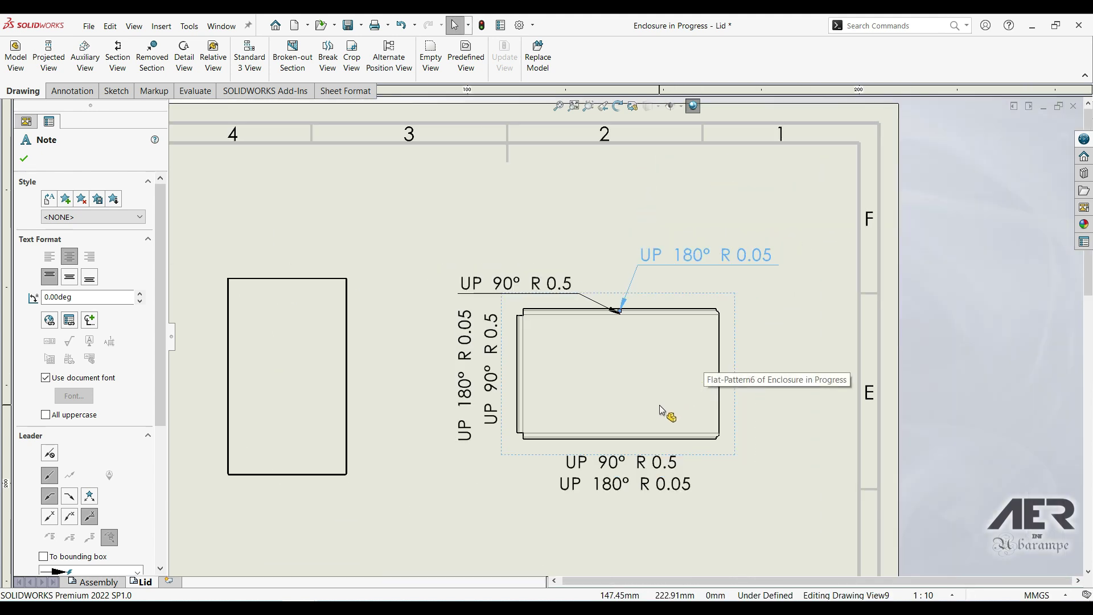
click(718, 345)
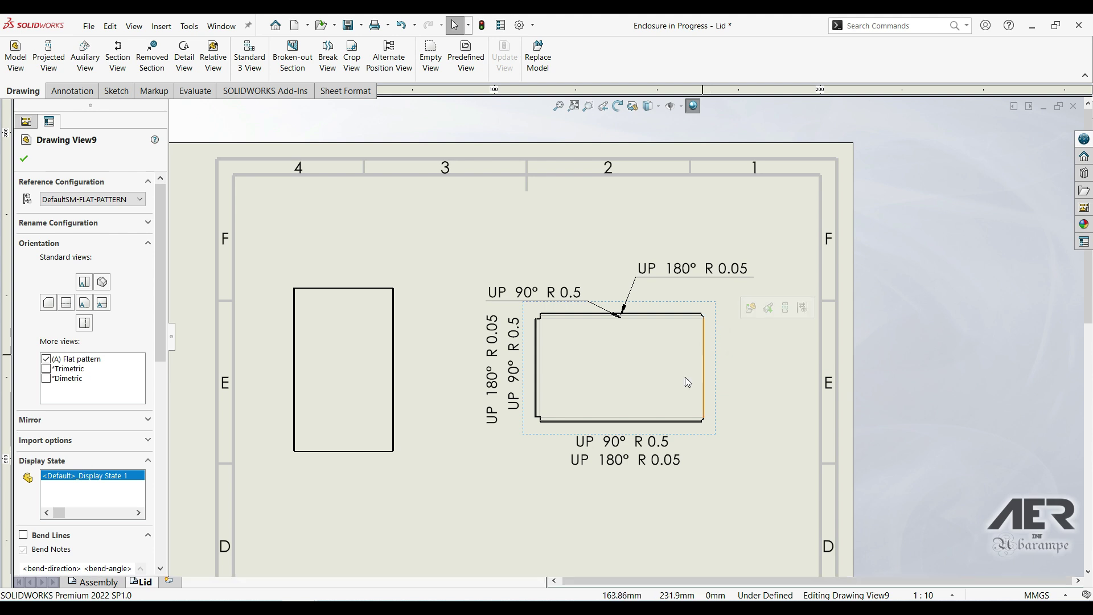
Set the lid's flat pattern display angle to 90° so the view stands upright.
scroll(165, 341, down, 5)
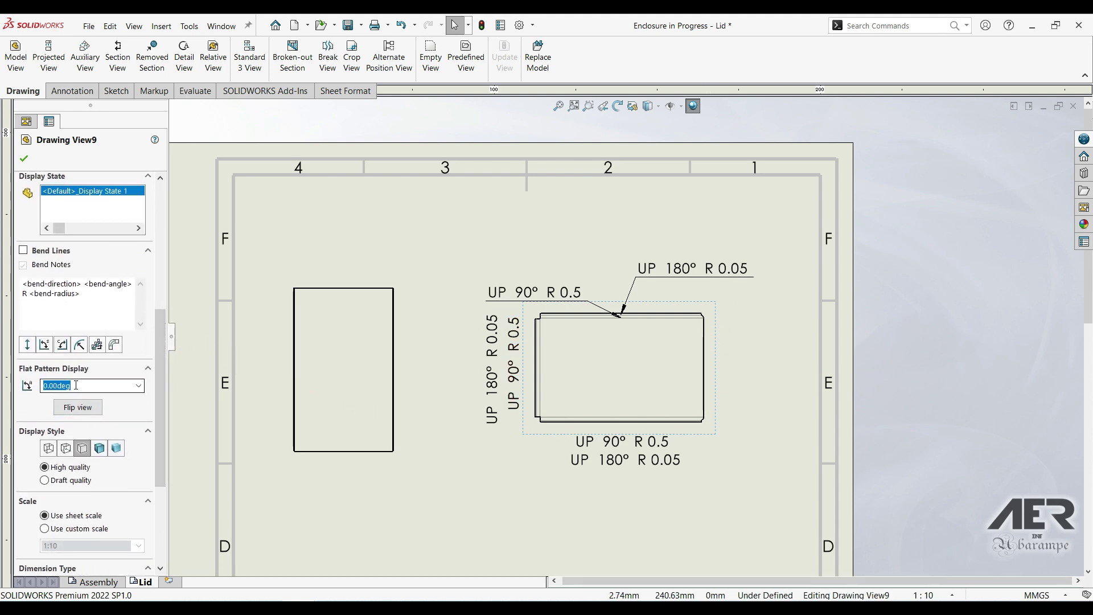
drag(86, 387, 41, 385)
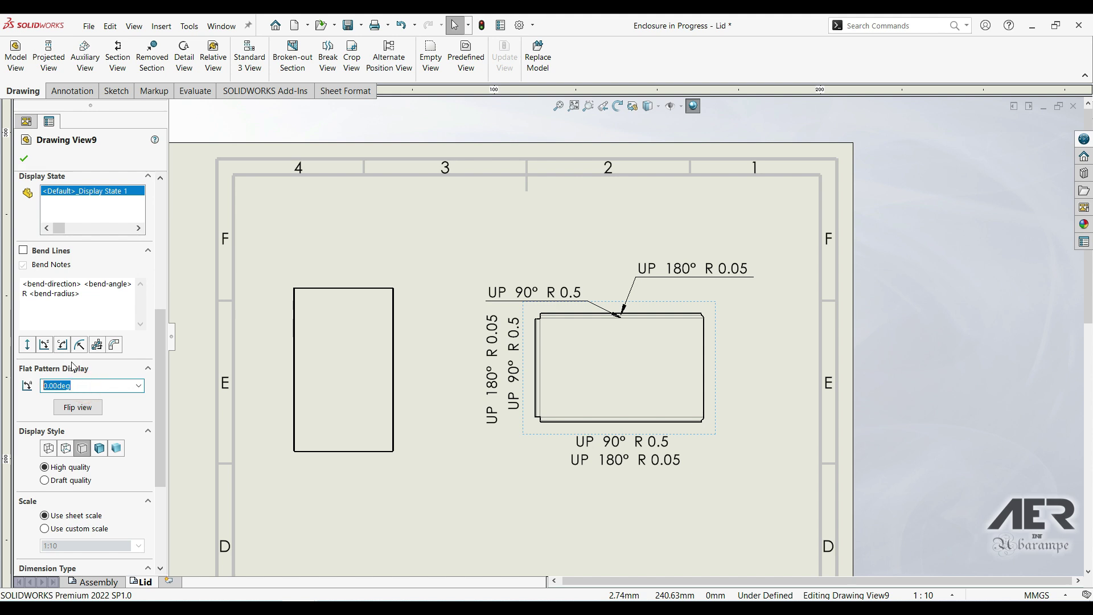
click(120, 411)
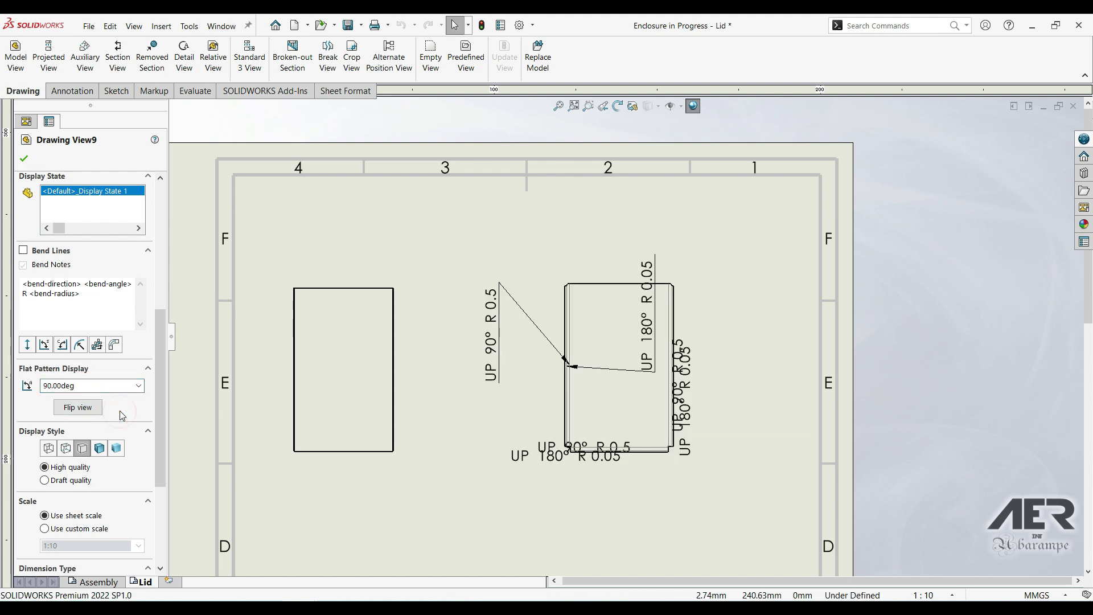
Move the leadered UP 180° R 0.05 and UP 90° R 0.5 notes left of the flat pattern, with the 180° note above.
click(596, 364)
drag(647, 319, 458, 253)
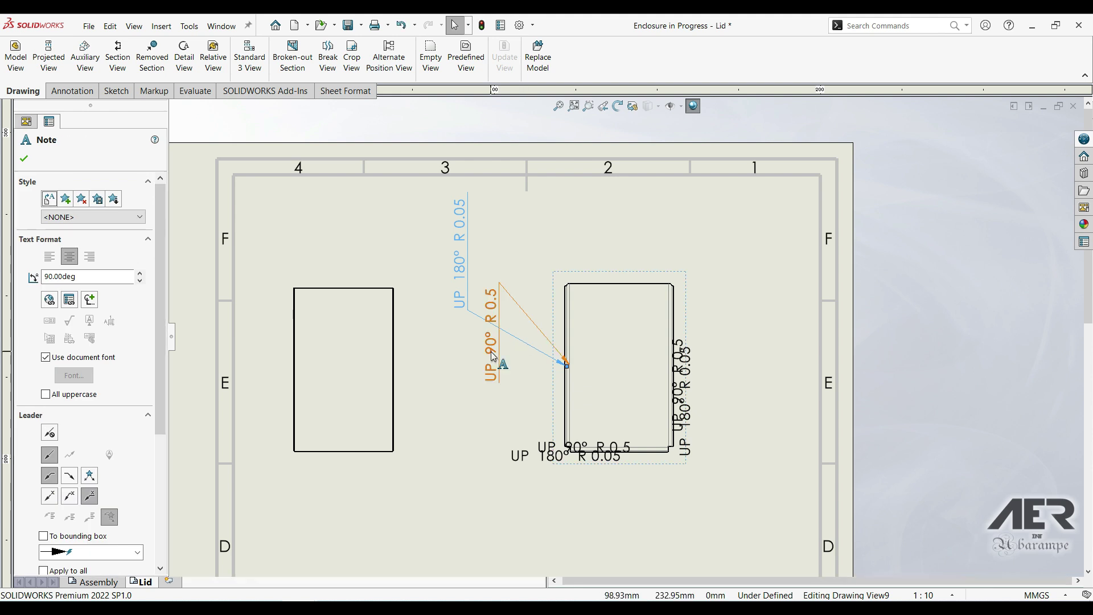
drag(493, 357, 466, 425)
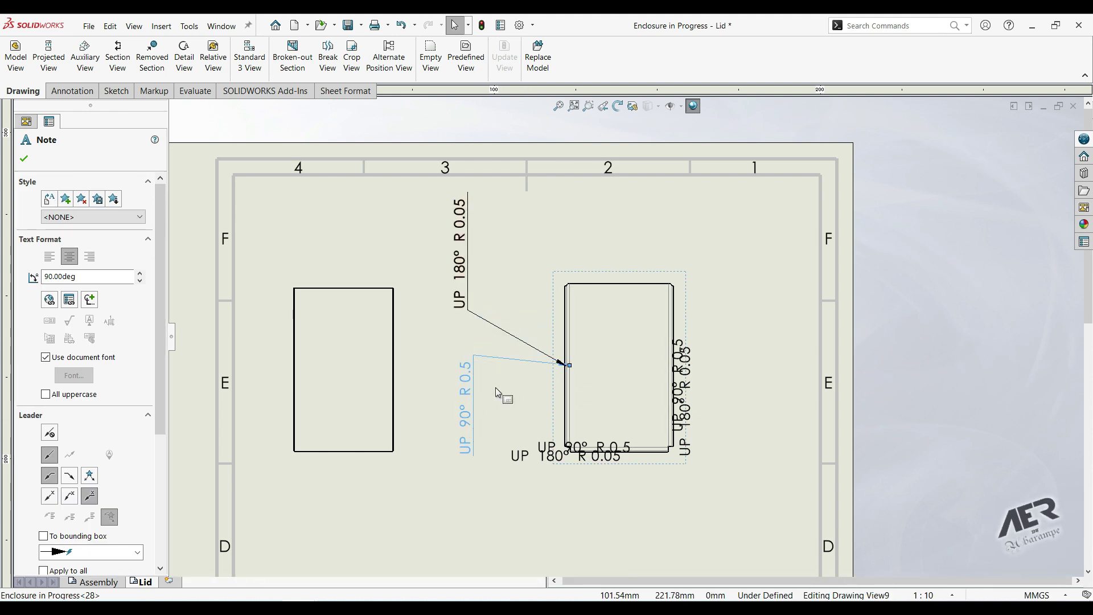
drag(159, 381, 151, 523)
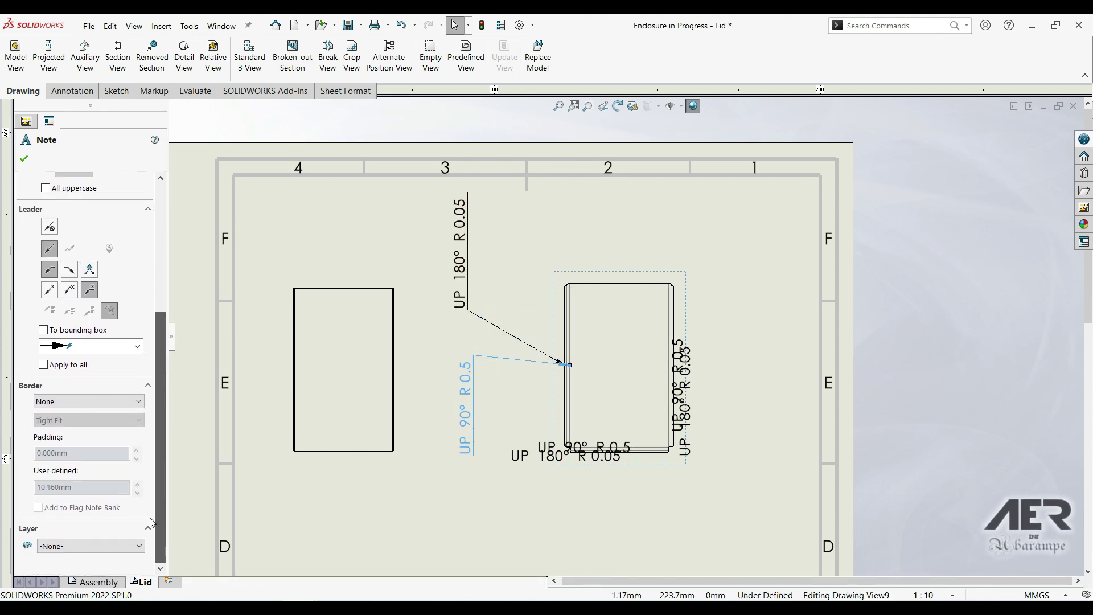
Turn off the flat pattern view's bend notes, then switch its bend lines off and on again.
click(565, 271)
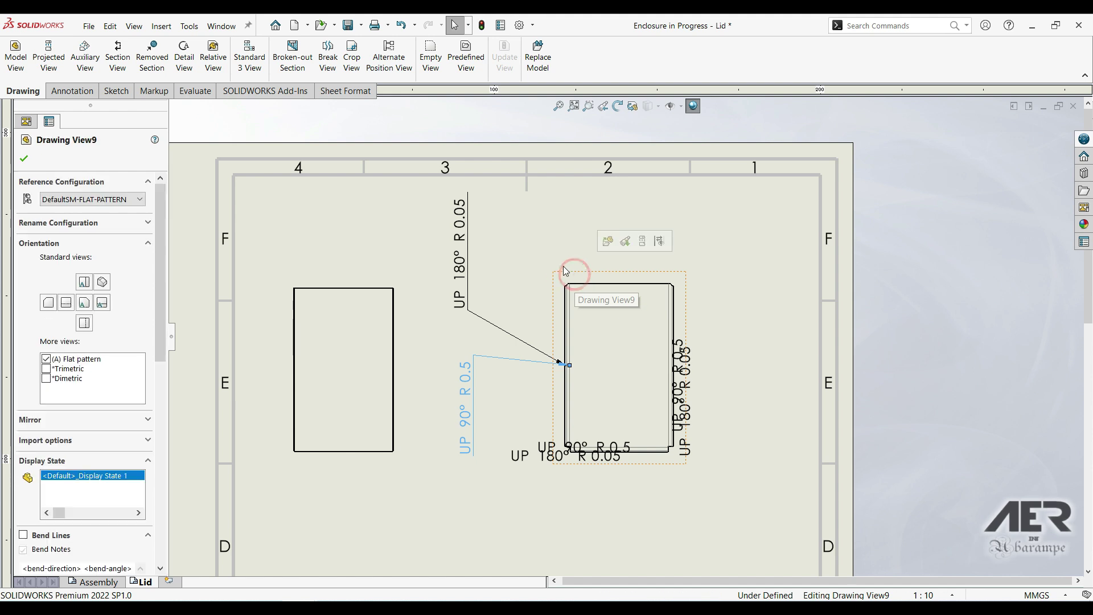
drag(160, 222, 158, 339)
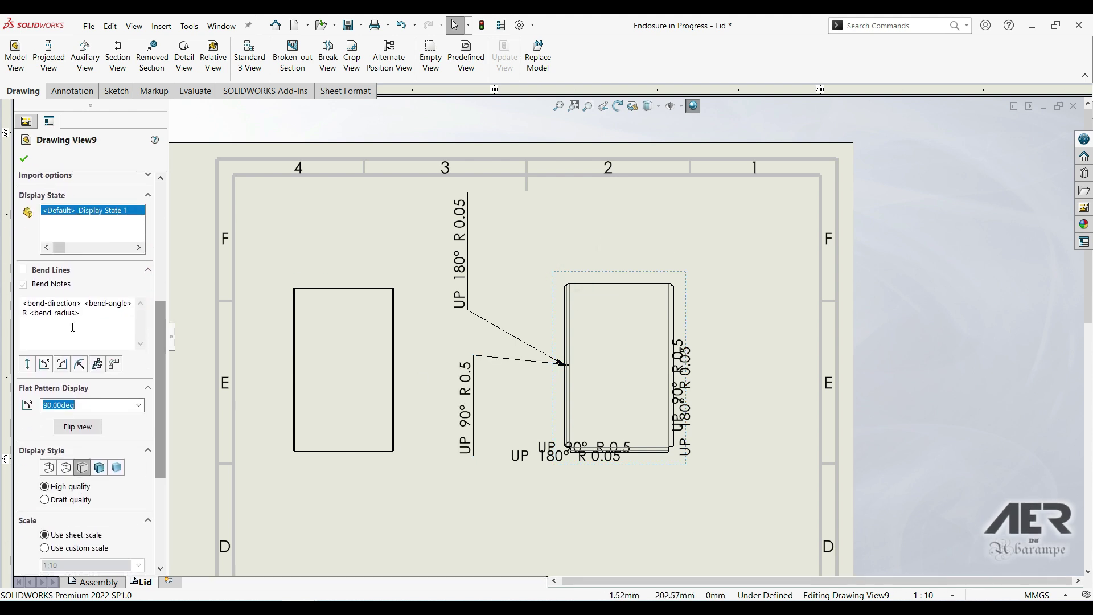
click(24, 270)
click(23, 284)
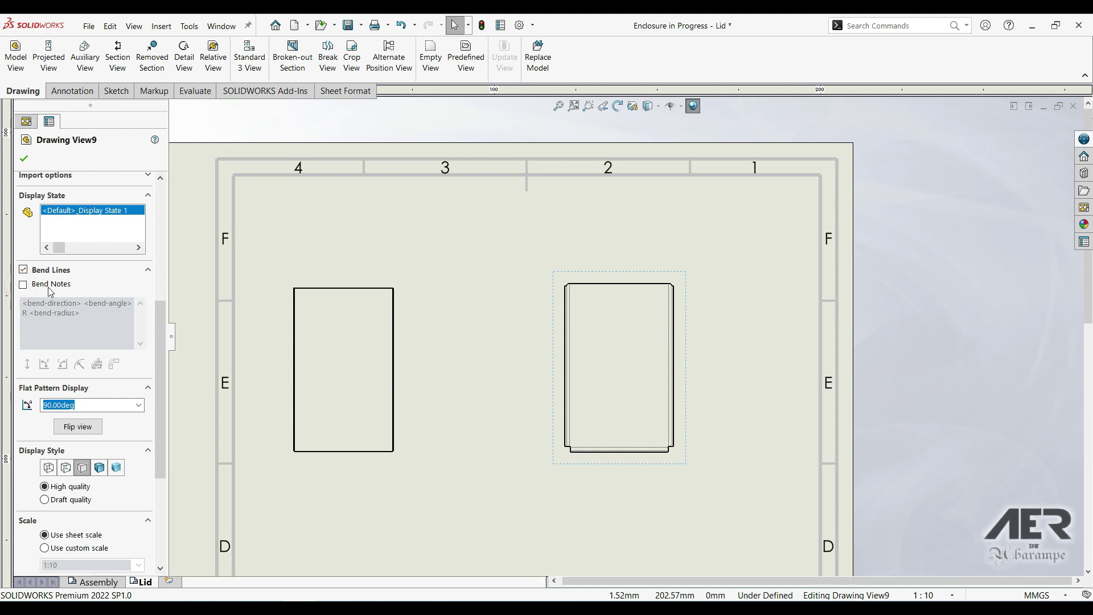
click(23, 271)
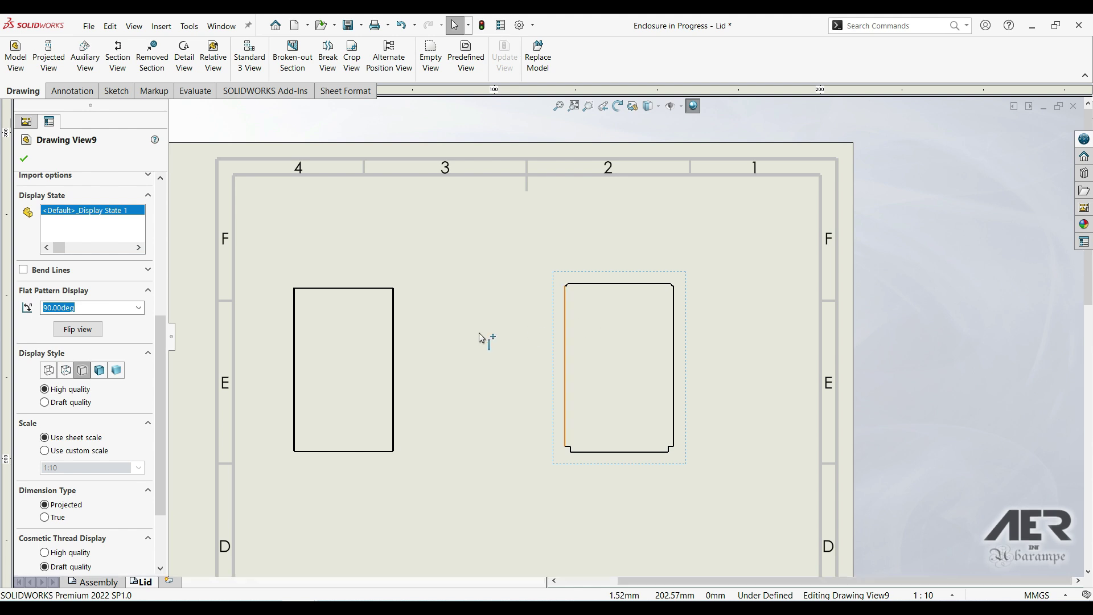
click(23, 270)
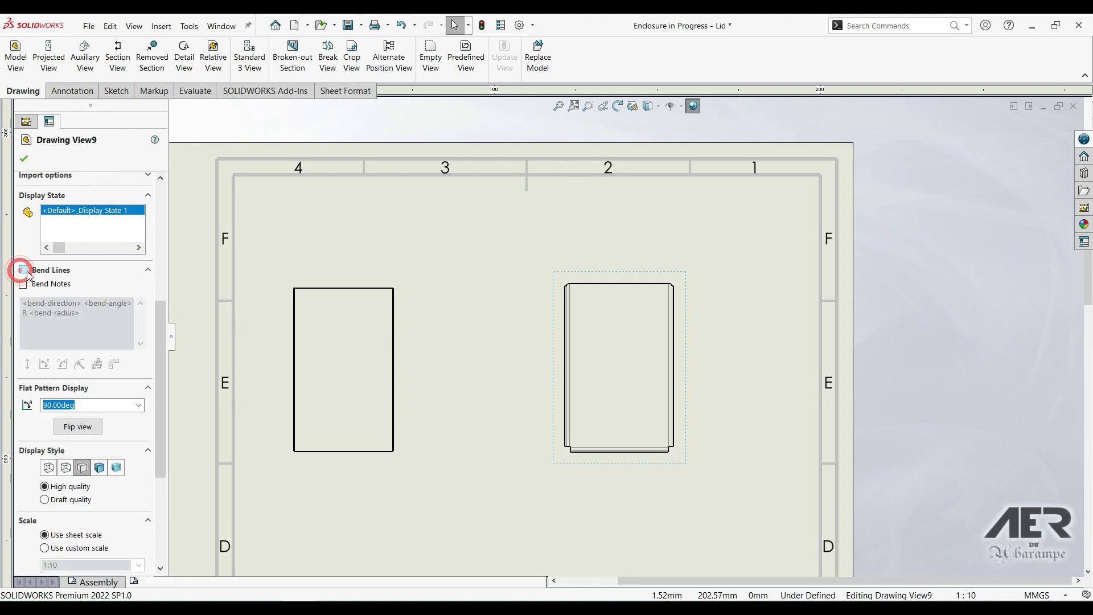
Hide the Bend-Lines3 sketch directly in the lid's flat pattern view.
scroll(564, 331, down, 3)
scroll(589, 282, down, 2)
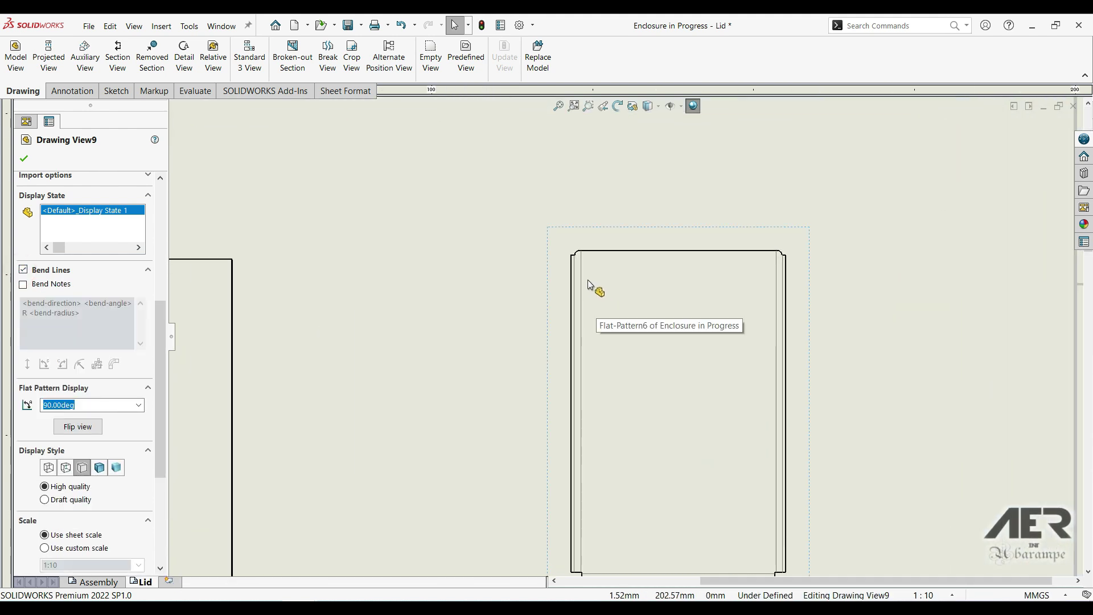
right_click(580, 280)
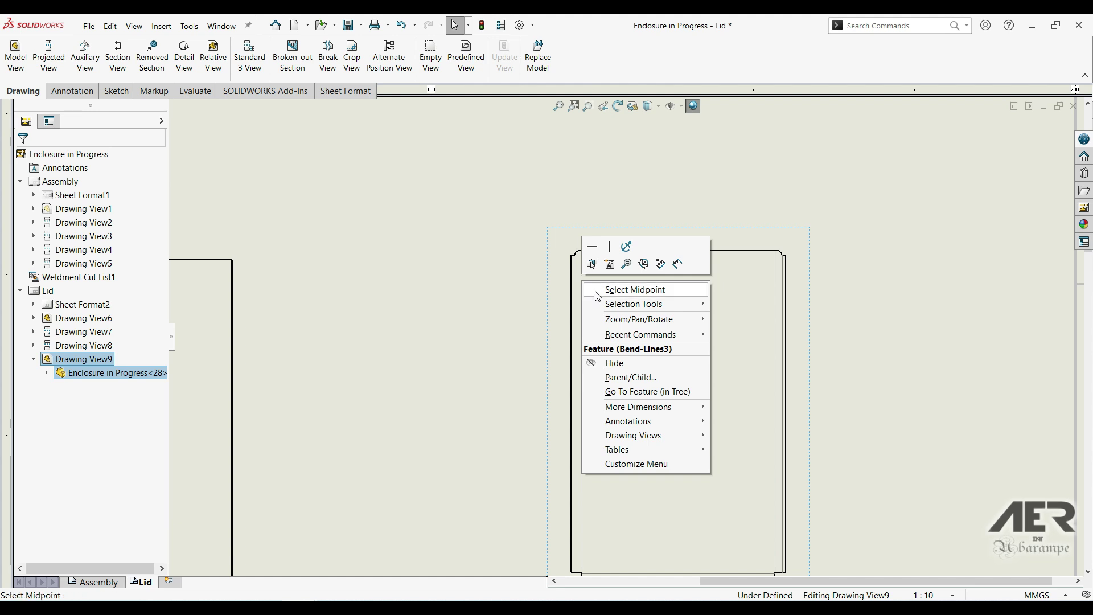
click(610, 362)
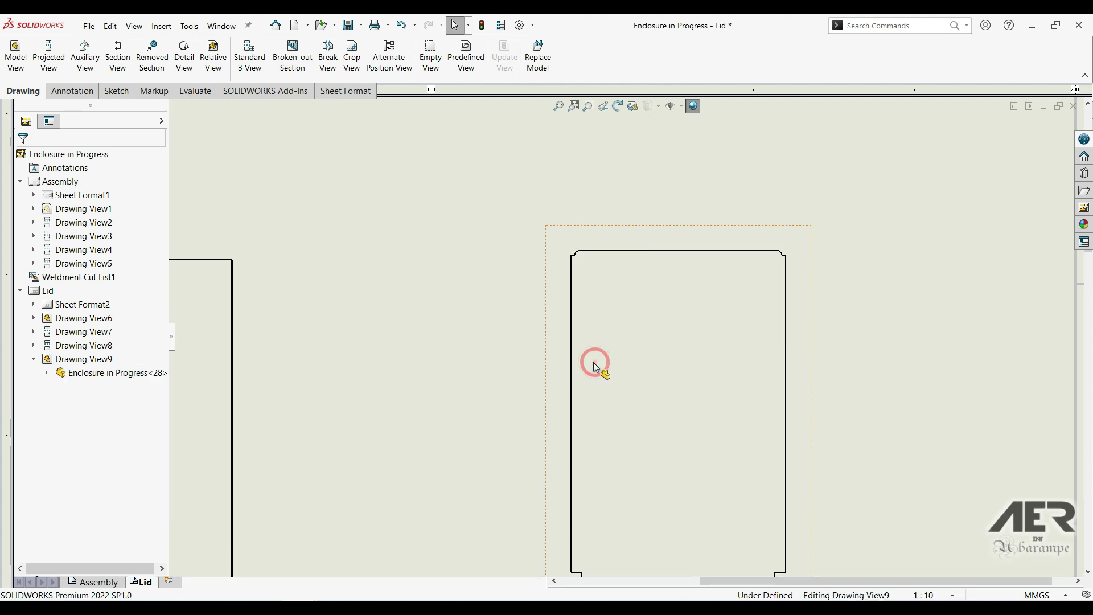
scroll(644, 367, up, 3)
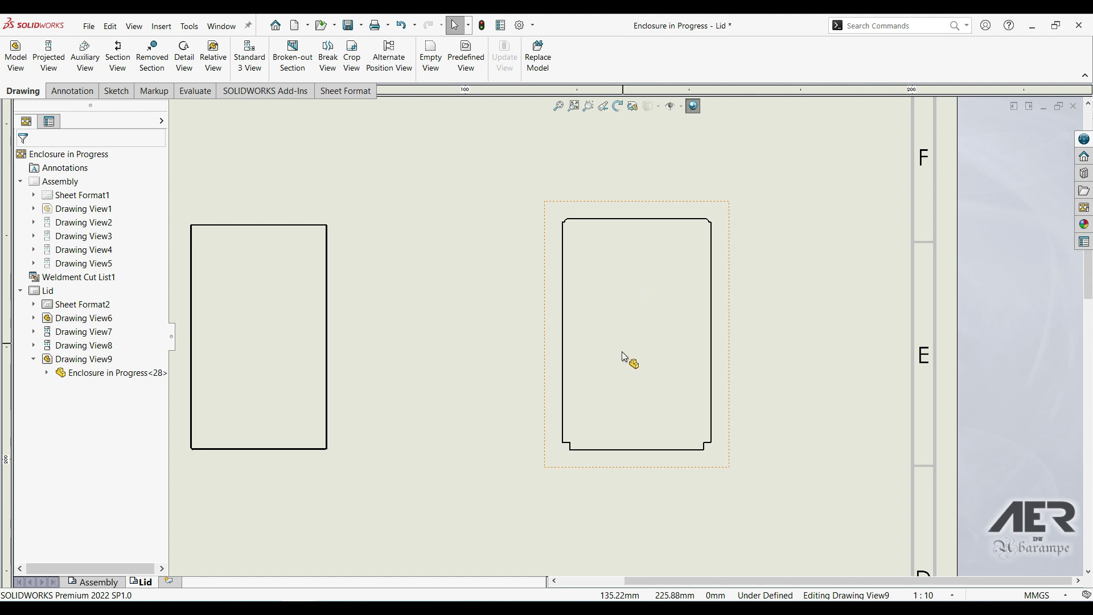
Show the Bend-Lines3 sketch of Flat-Pattern6 under Drawing View9 in the Lid sheet.
click(47, 295)
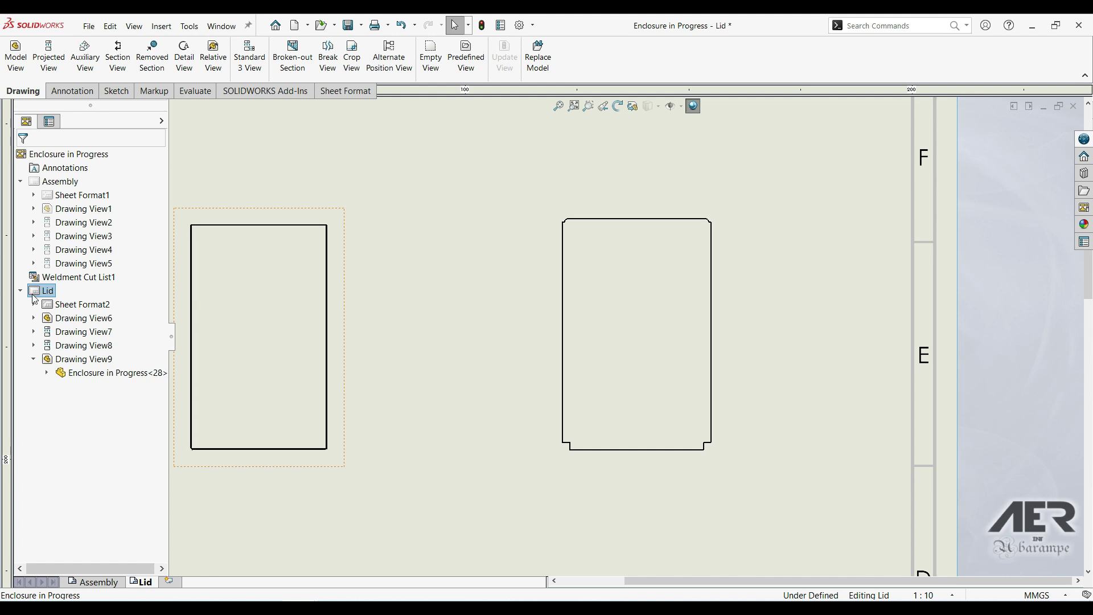
click(77, 360)
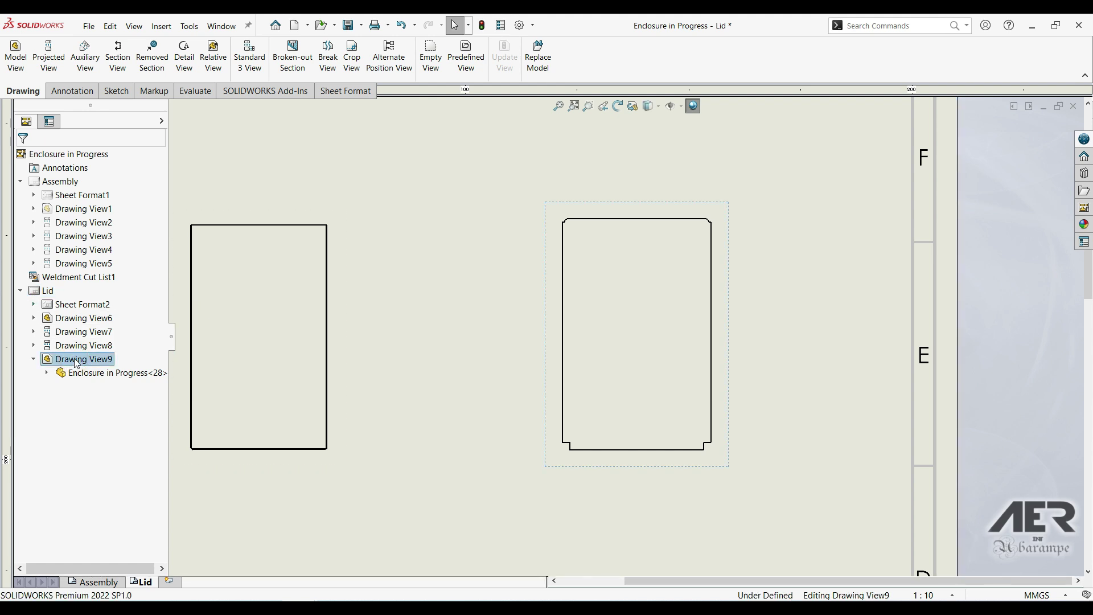
click(69, 374)
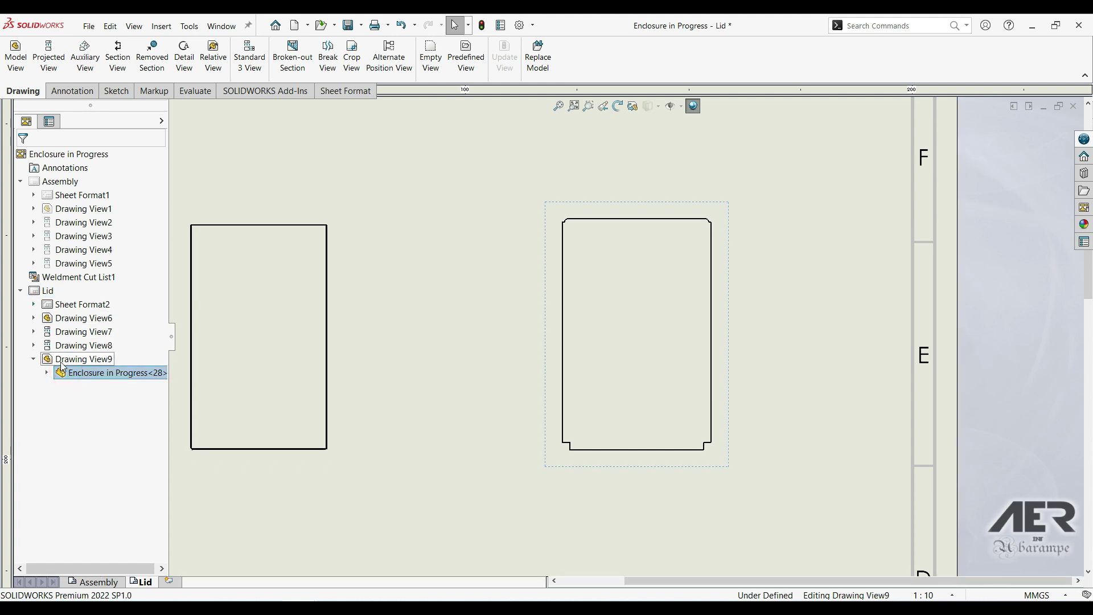
click(46, 373)
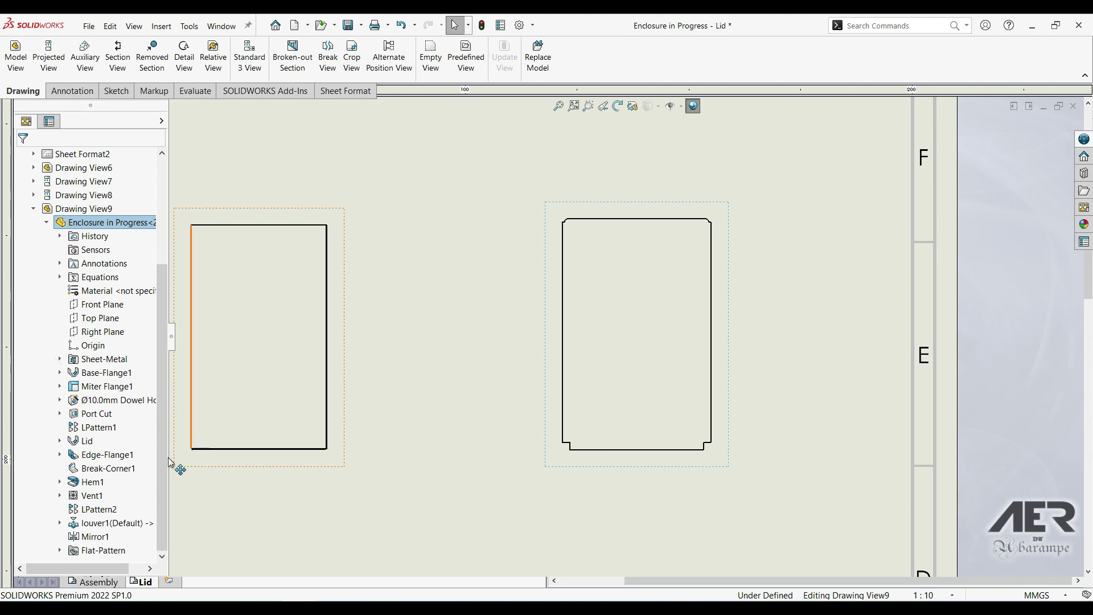
click(75, 551)
click(61, 551)
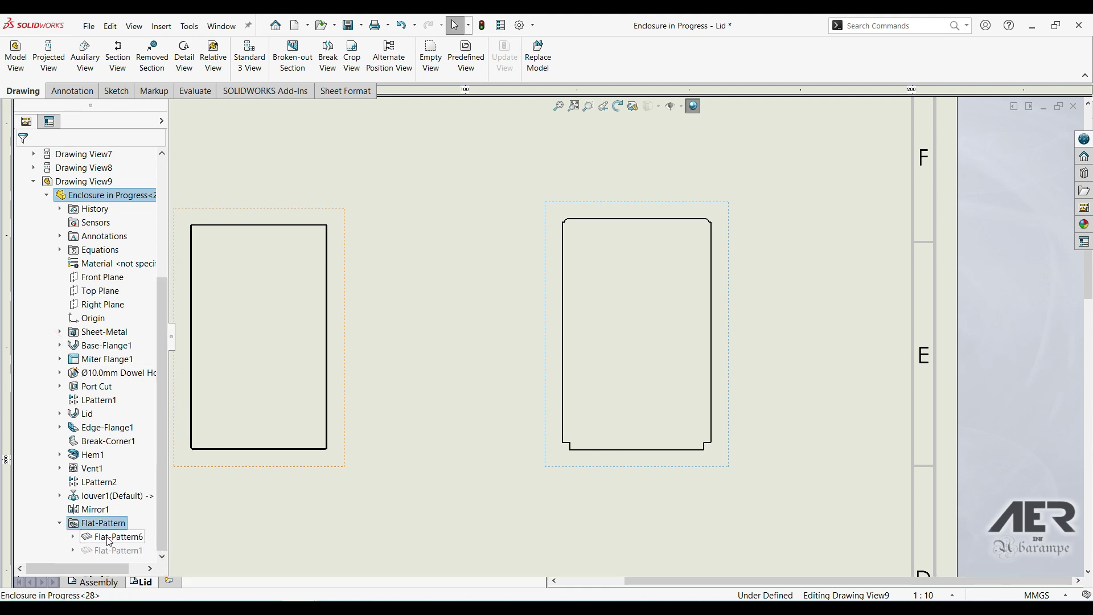
click(72, 537)
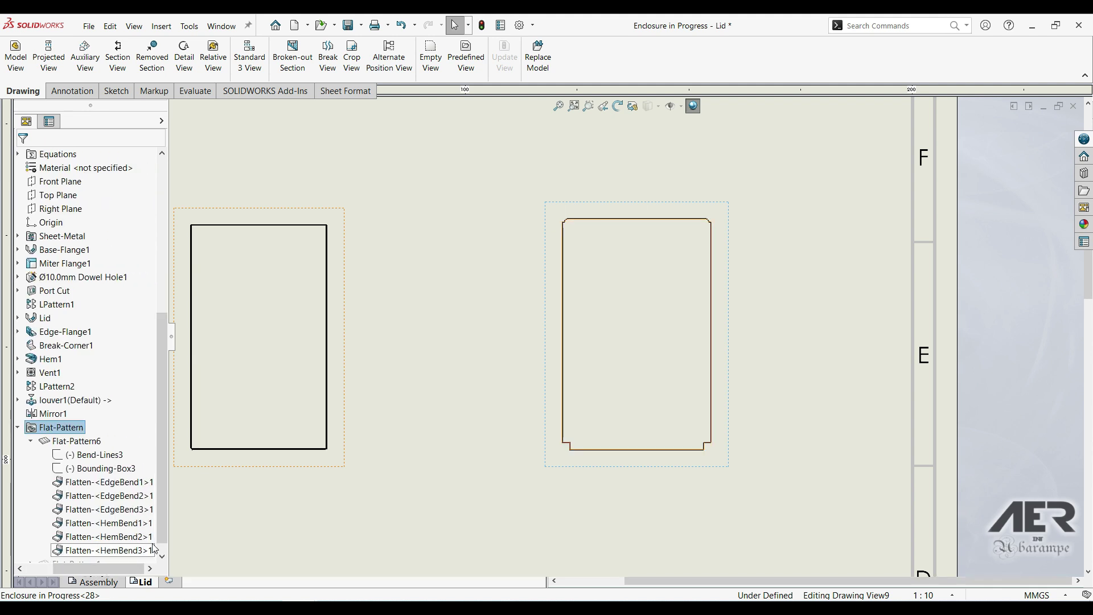
right_click(99, 459)
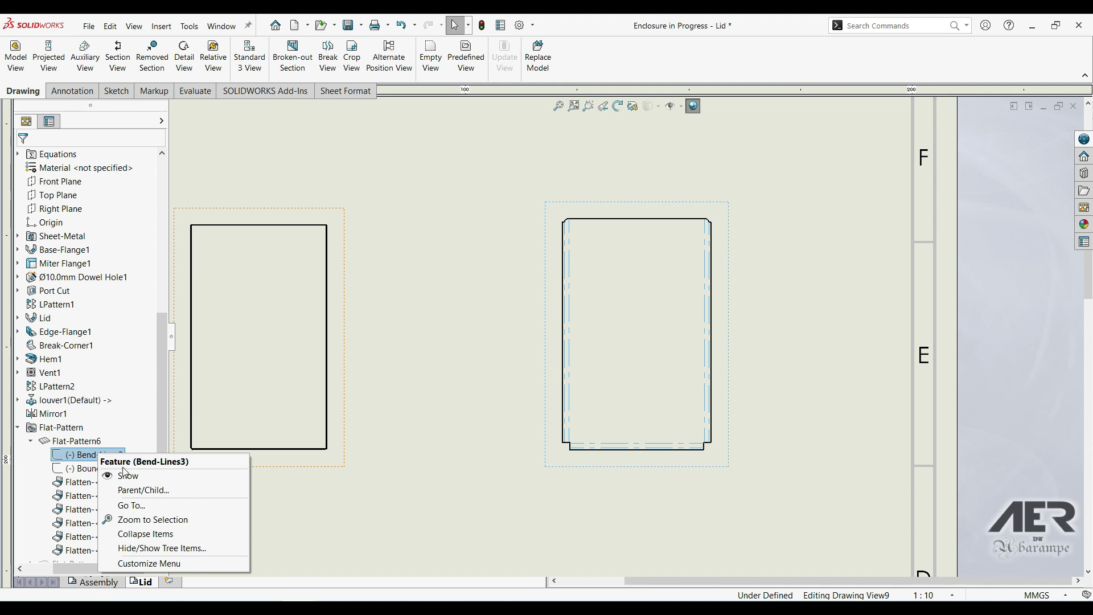
click(126, 475)
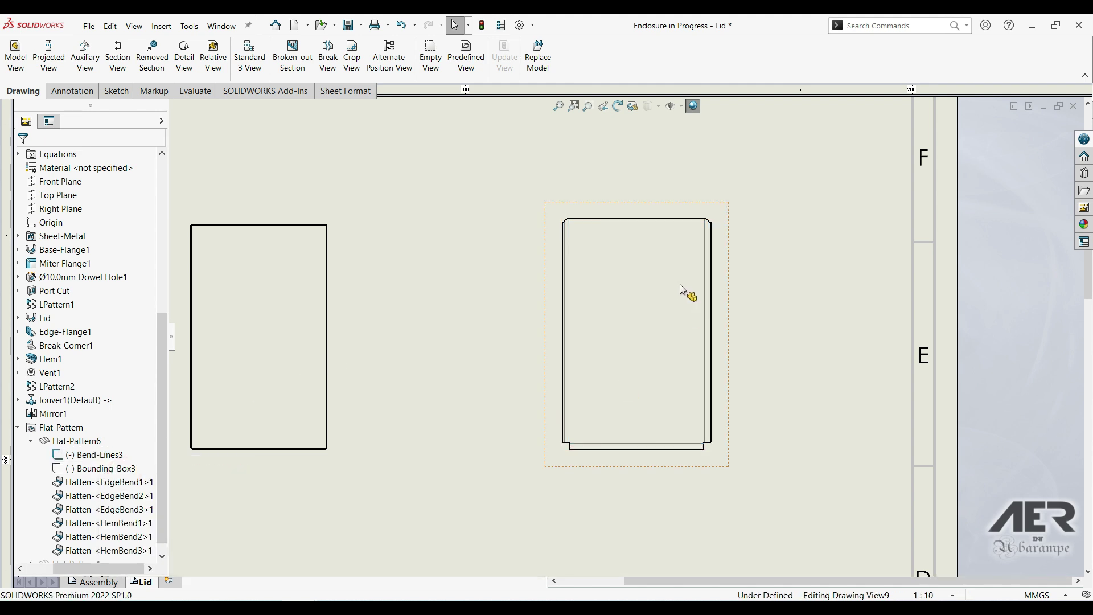
click(411, 339)
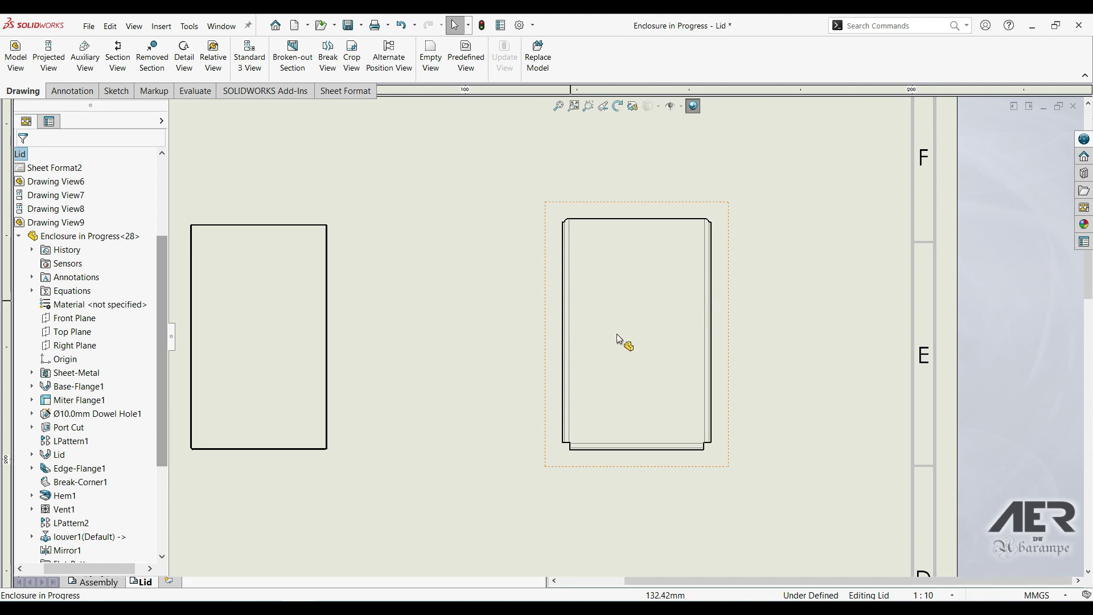
scroll(647, 307, up, 3)
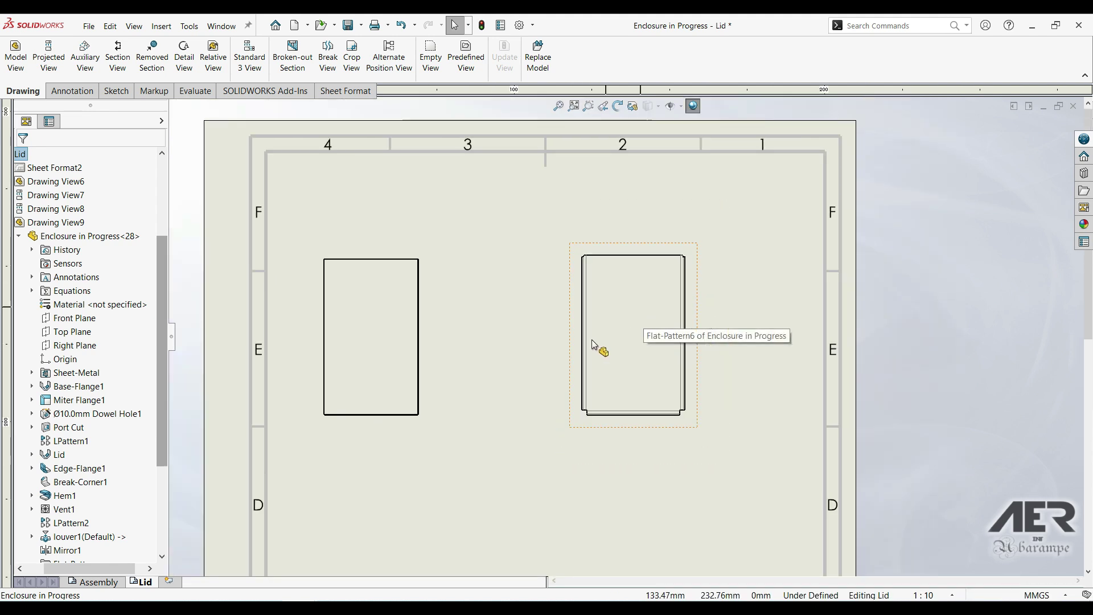
scroll(638, 383, down, 3)
middle_drag(636, 351, 591, 354)
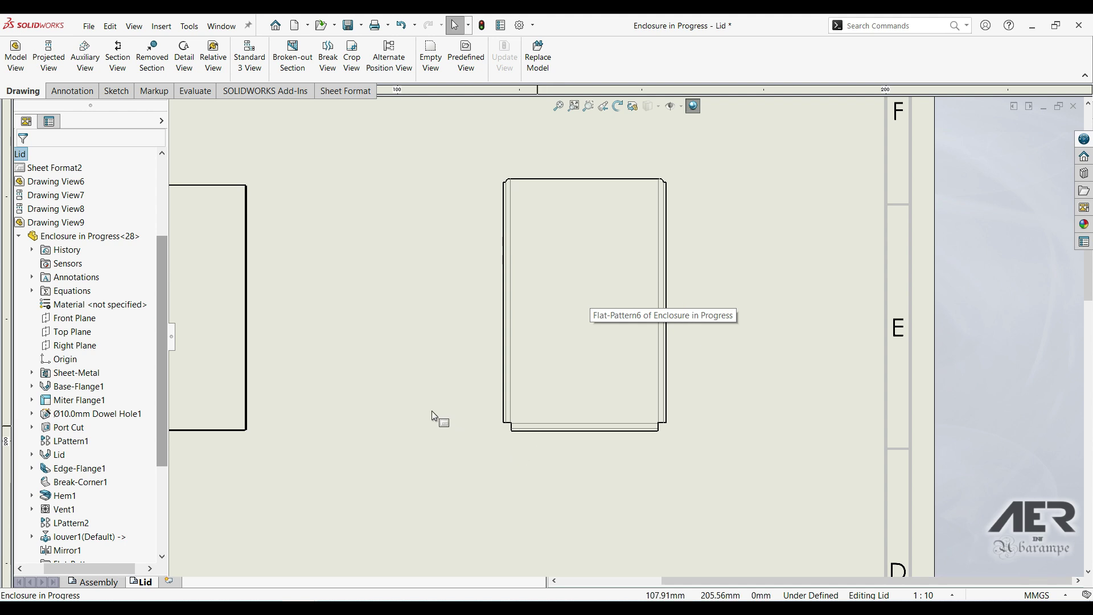
drag(103, 569, 87, 571)
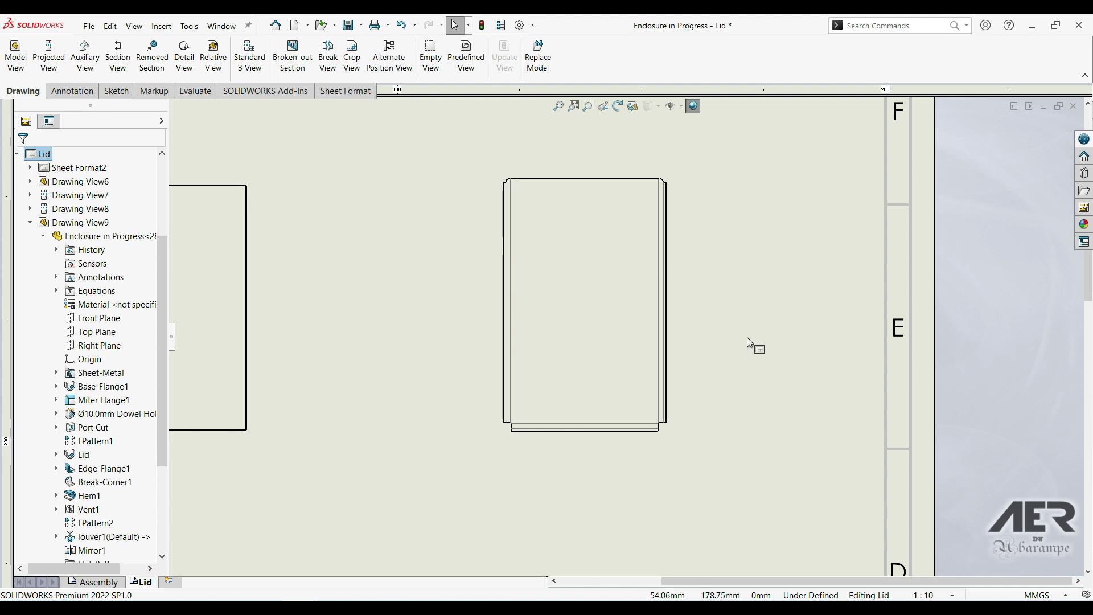
Start a set of ordinate dimensions with the zero on the flat pattern's left edge and its label below the view.
click(73, 92)
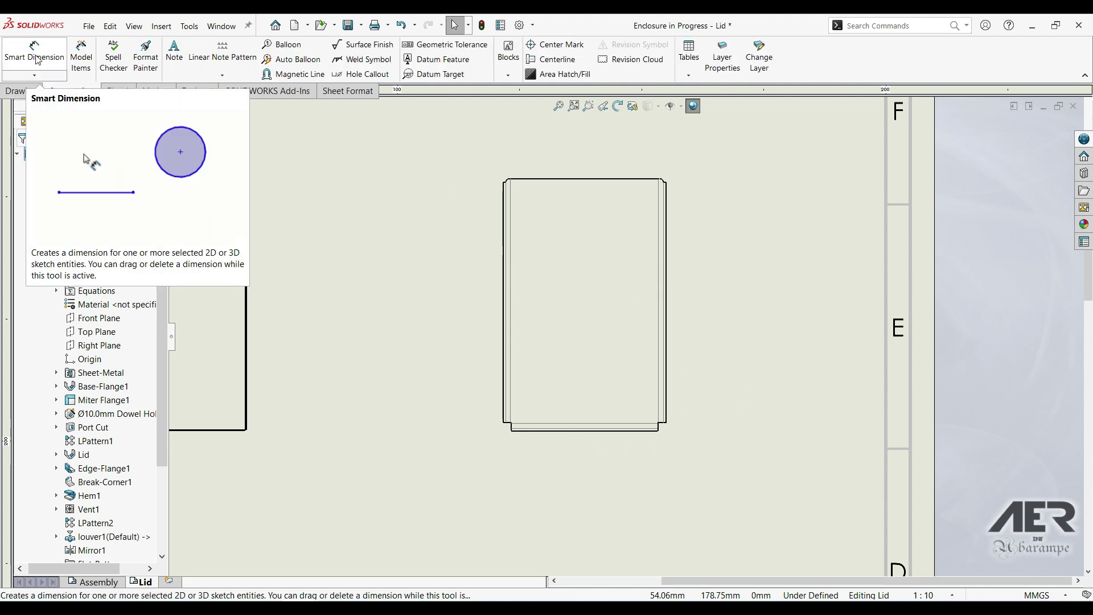
click(34, 74)
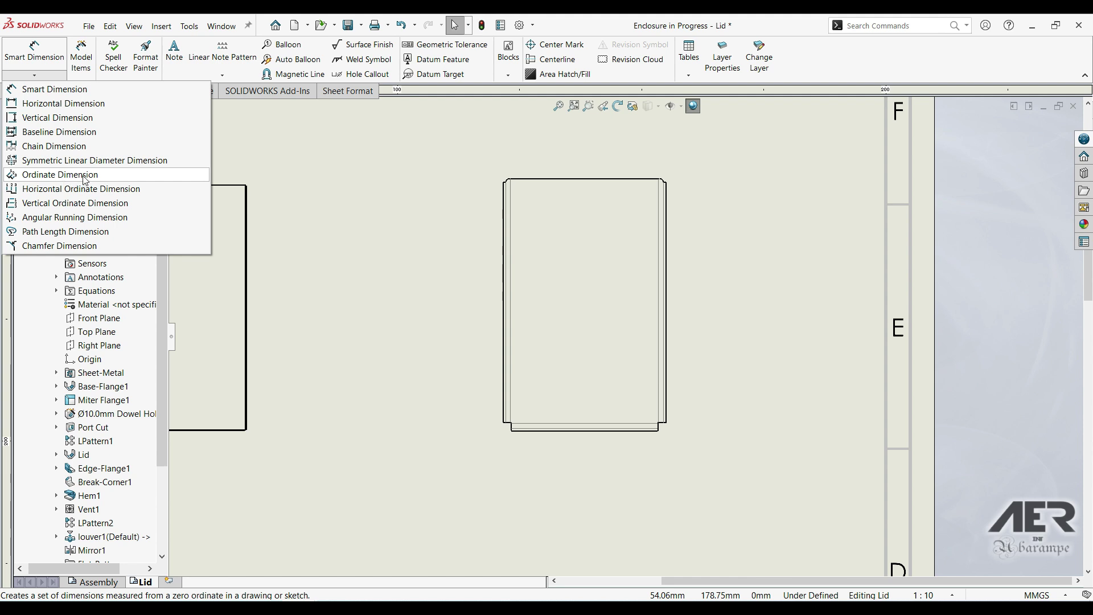
click(52, 175)
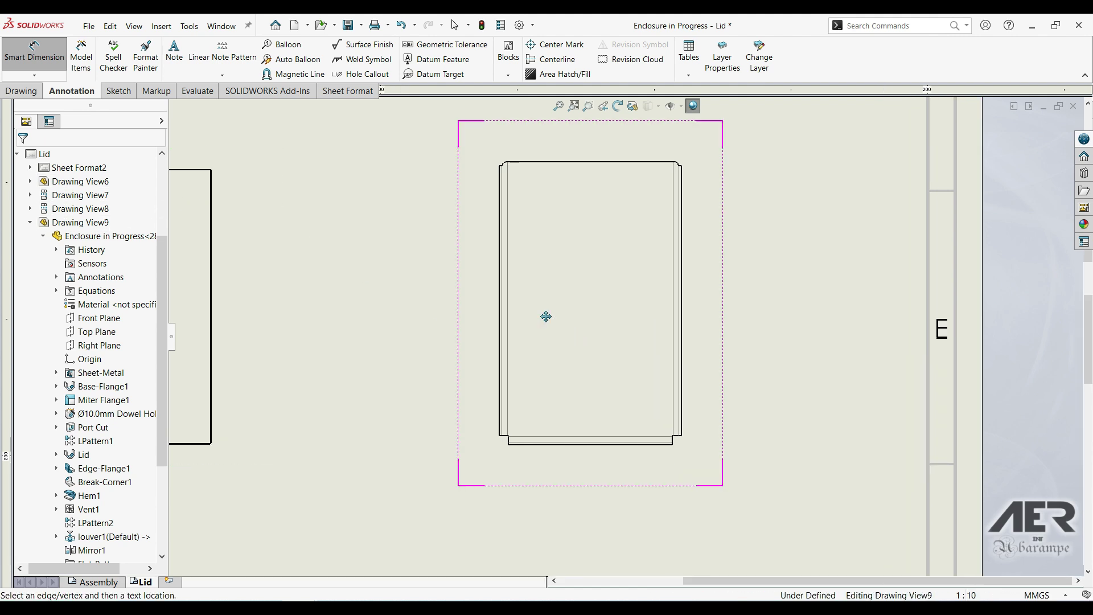
scroll(503, 277, down, 2)
scroll(536, 296, down, 1)
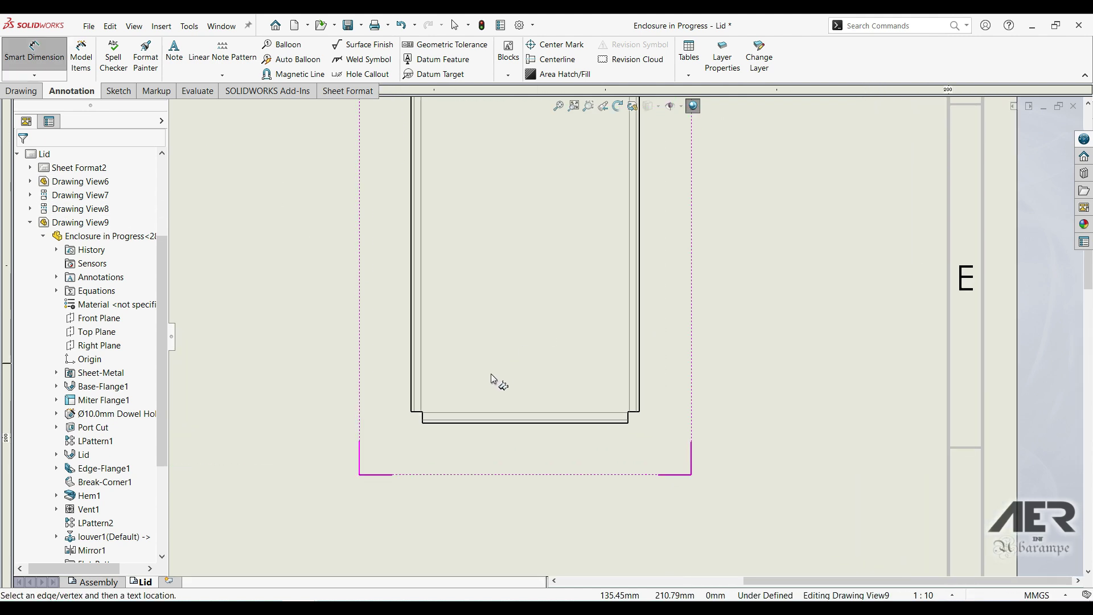
click(411, 403)
scroll(429, 491, up, 3)
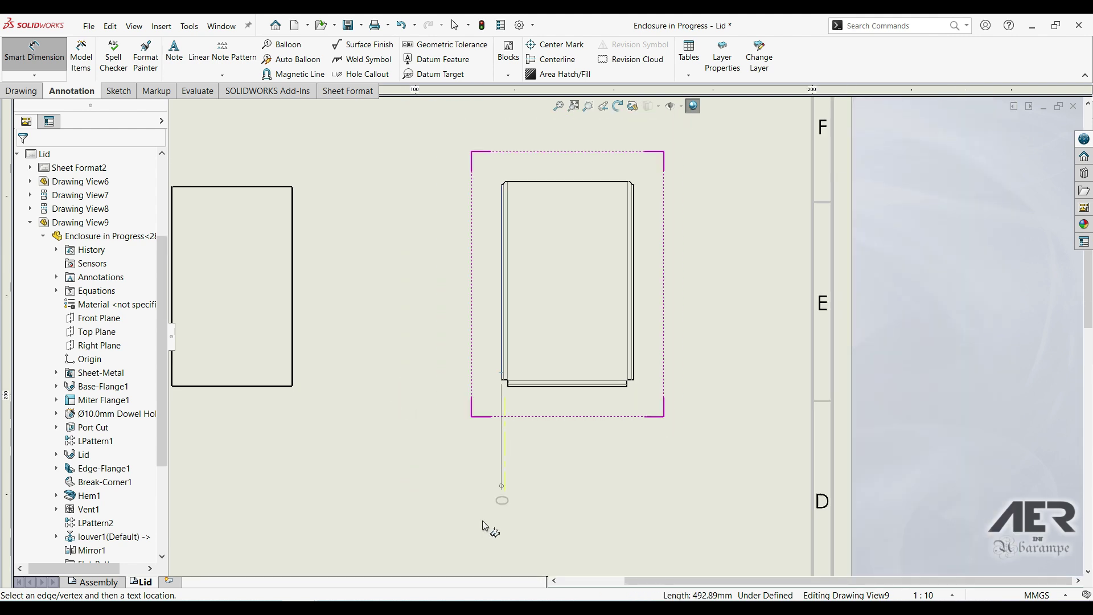
scroll(504, 511, up, 1)
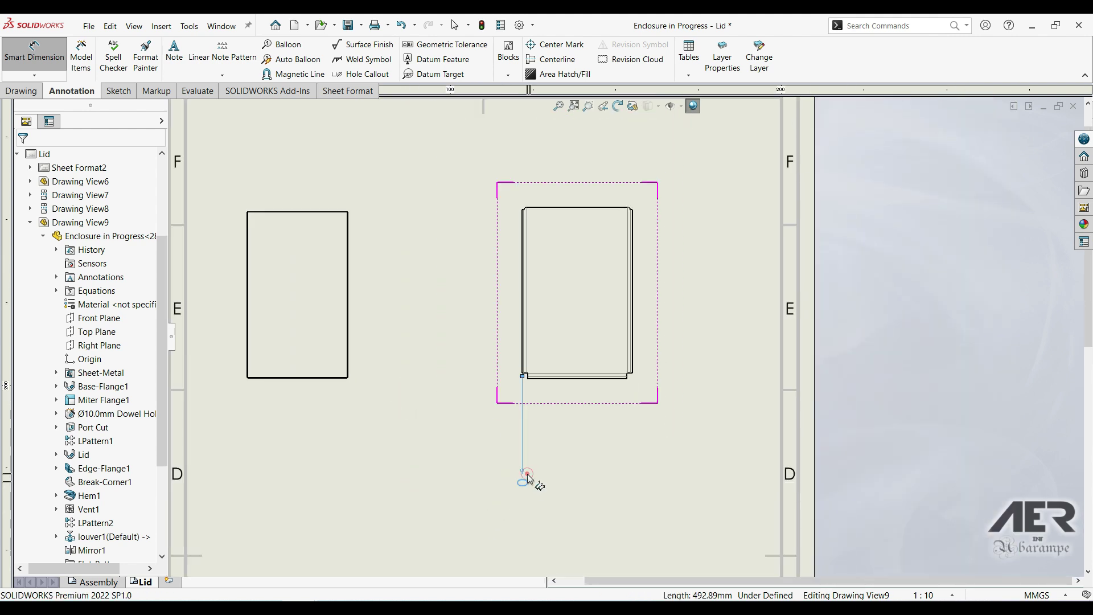
click(523, 481)
scroll(621, 462, down, 2)
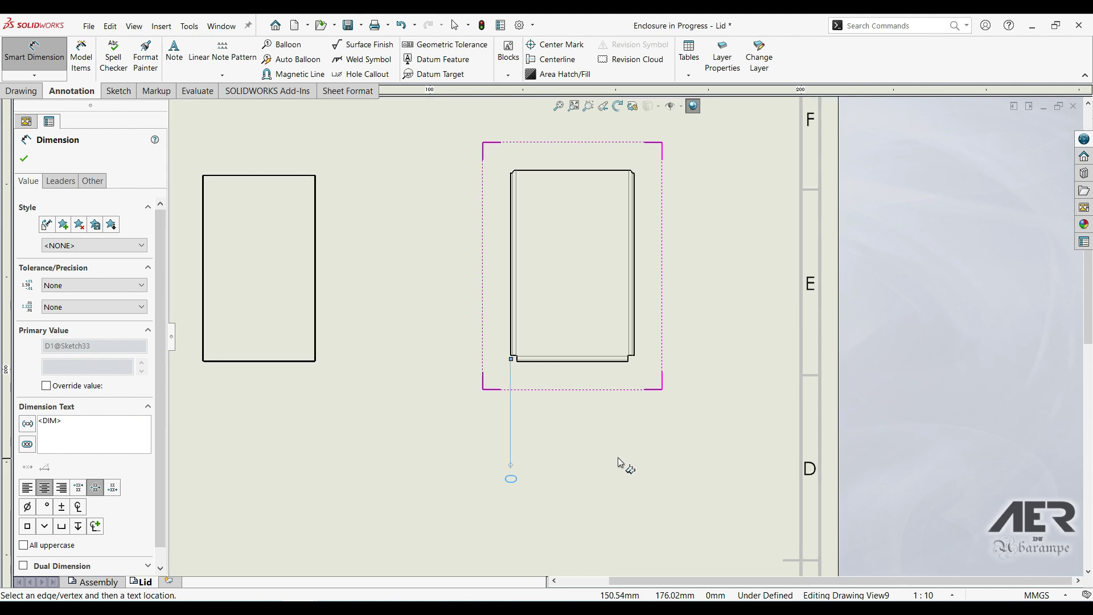
scroll(642, 380, down, 2)
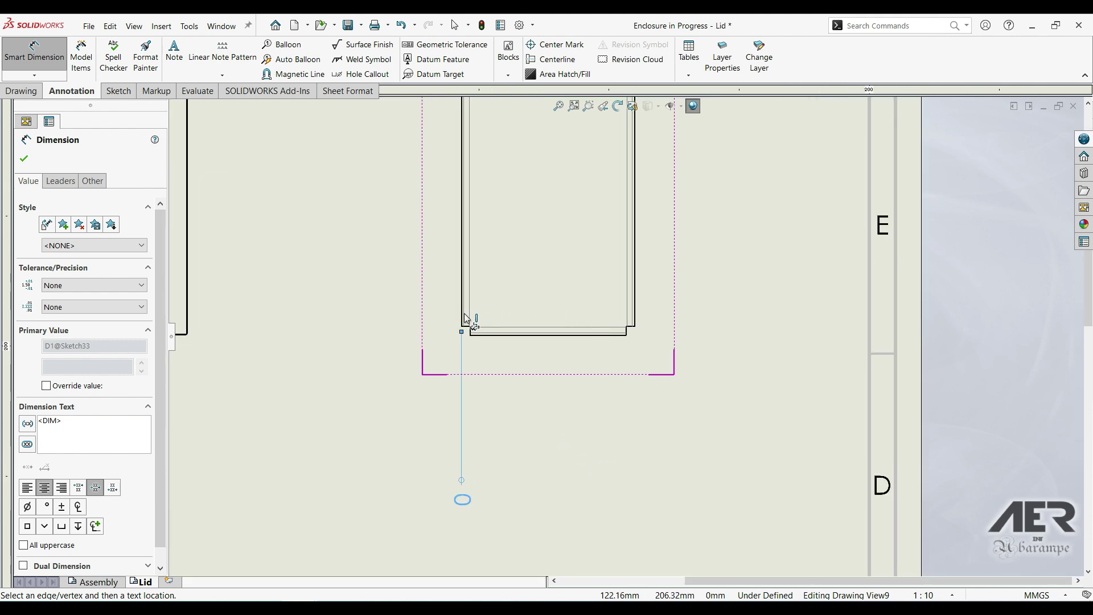
Add horizontal ordinate dimensions to the flat pattern's four vertical bend lines and its right outer edge.
click(465, 318)
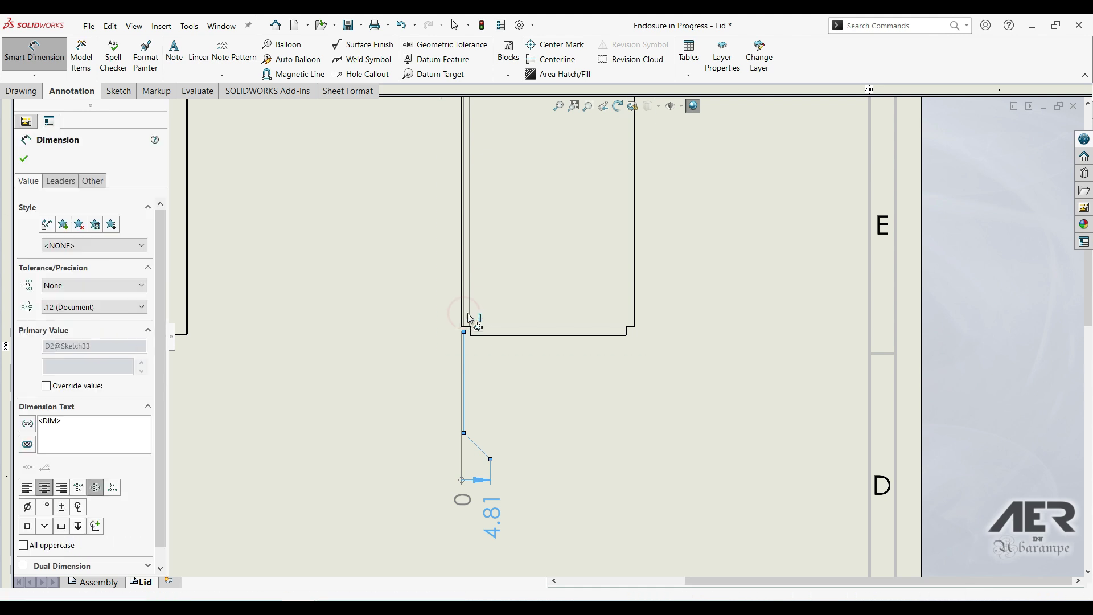
click(470, 318)
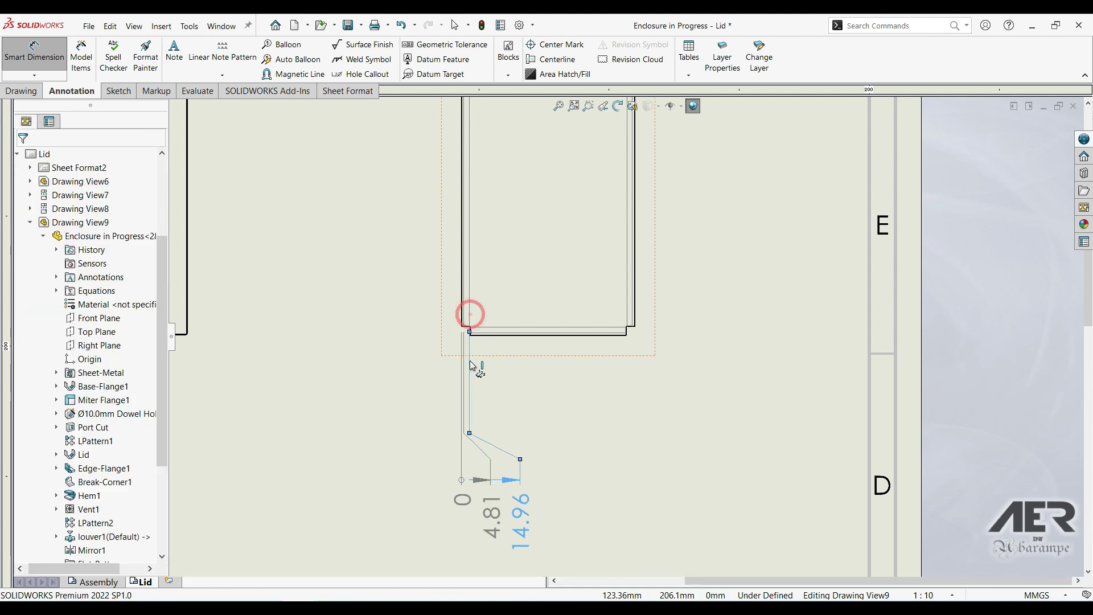
scroll(621, 292, down, 1)
click(628, 299)
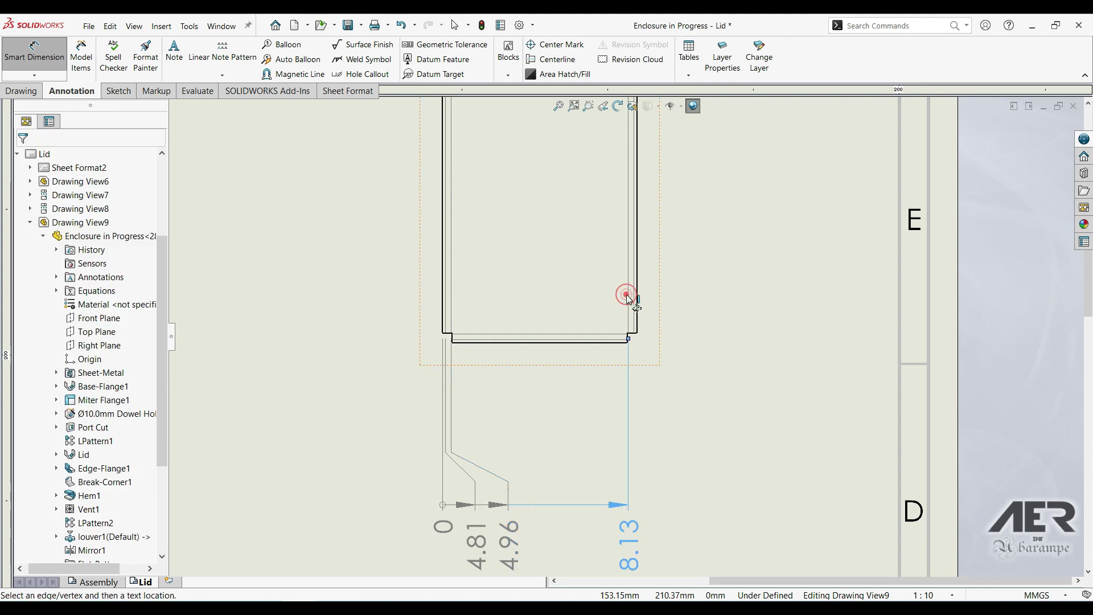
click(632, 310)
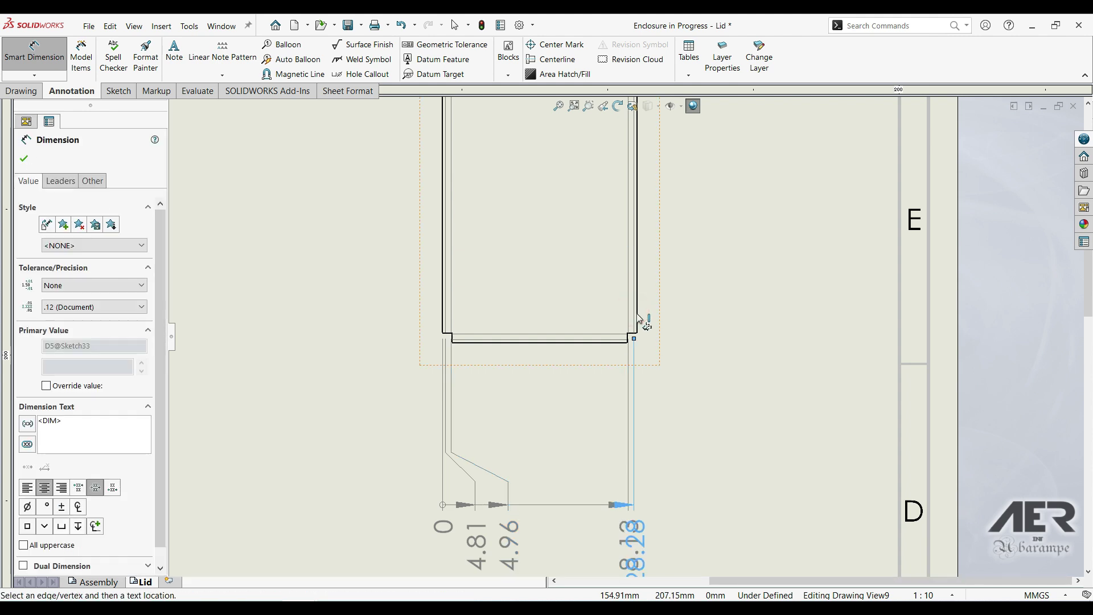
scroll(633, 313, down, 2)
click(630, 312)
scroll(627, 458, up, 3)
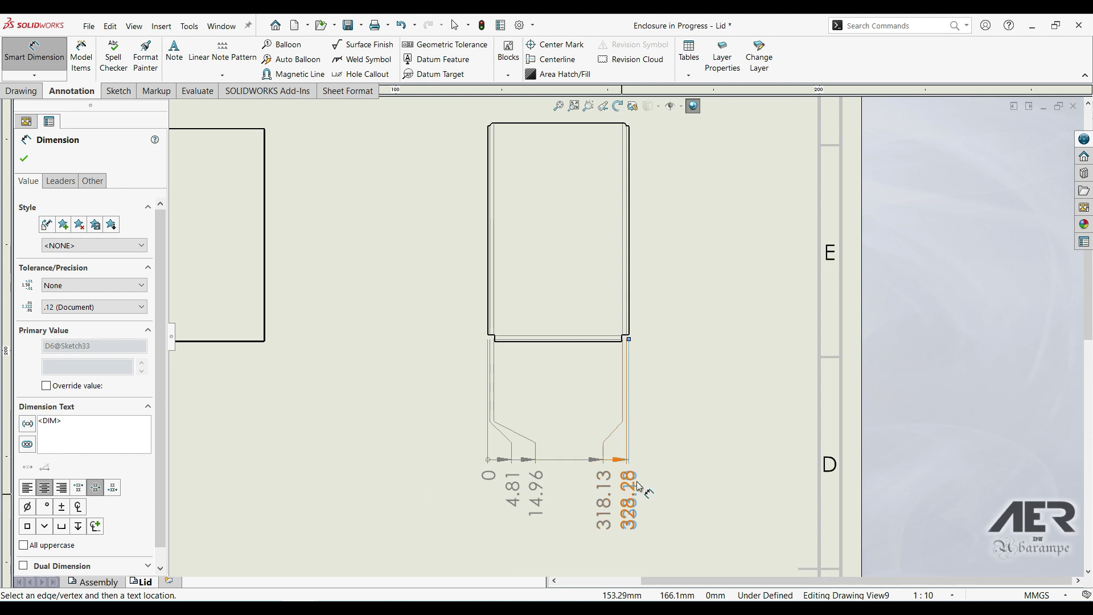
key(Escape)
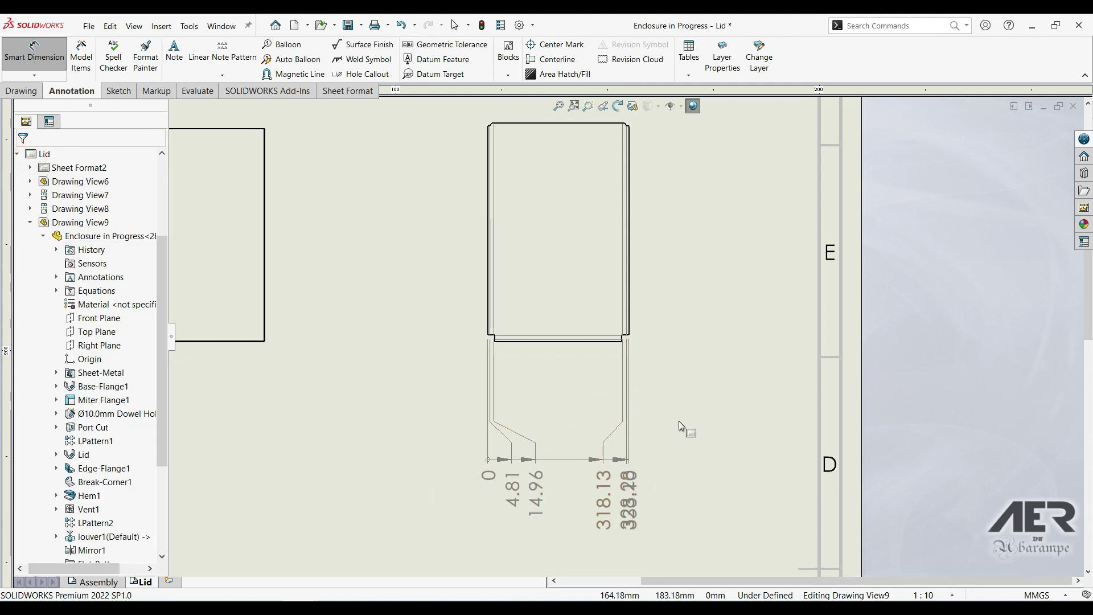
Rebuild the drawing and re-jog the horizontal ordinate dimensions below the flat pattern.
key(ctrl+b)
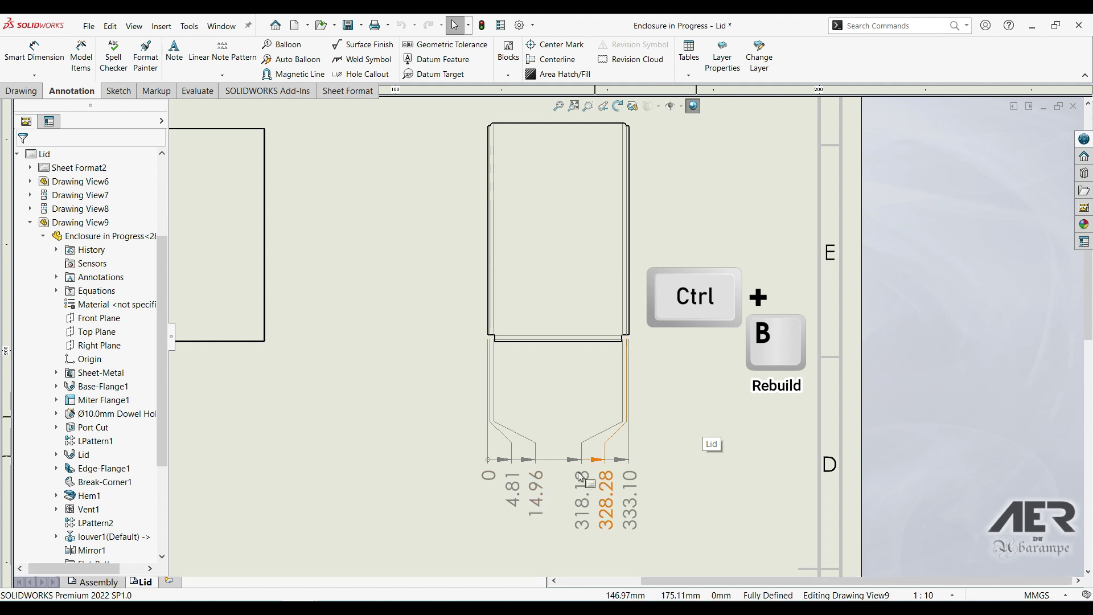
right_click(628, 501)
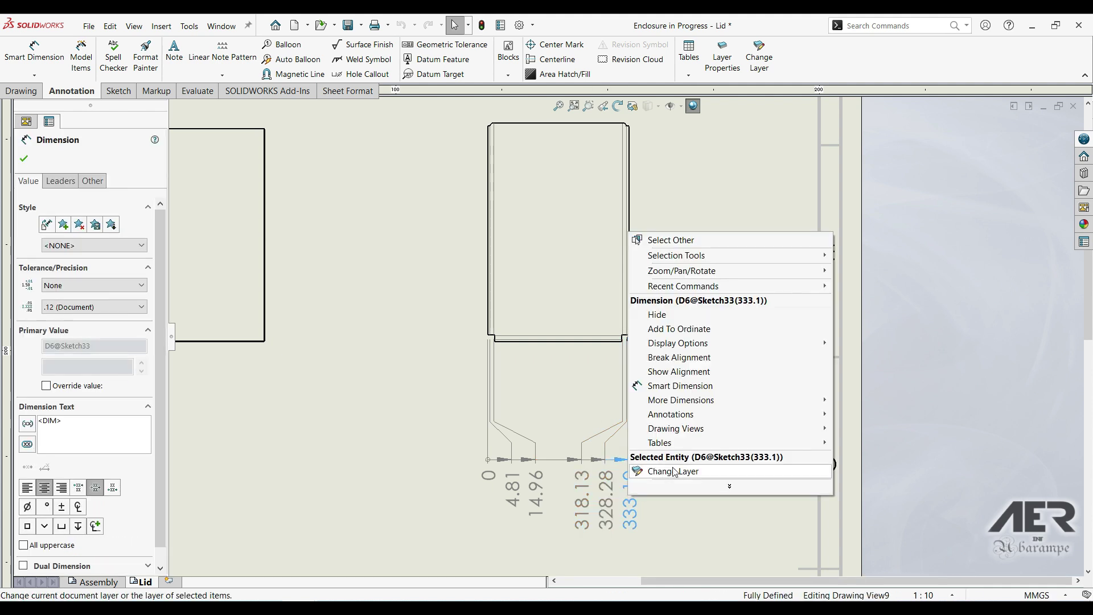
mouse_move(799, 344)
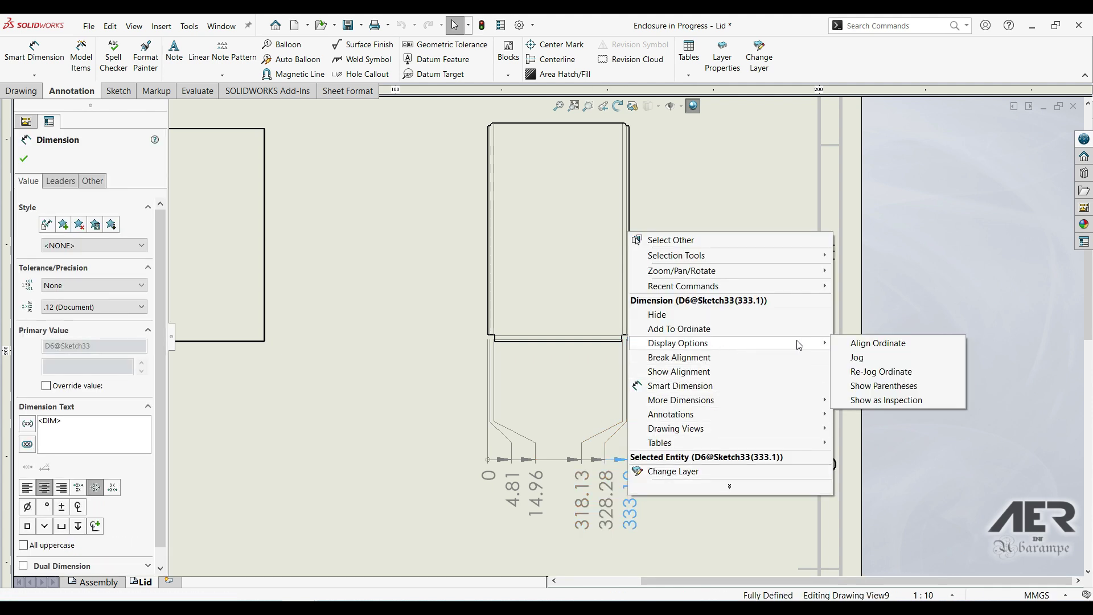
click(870, 373)
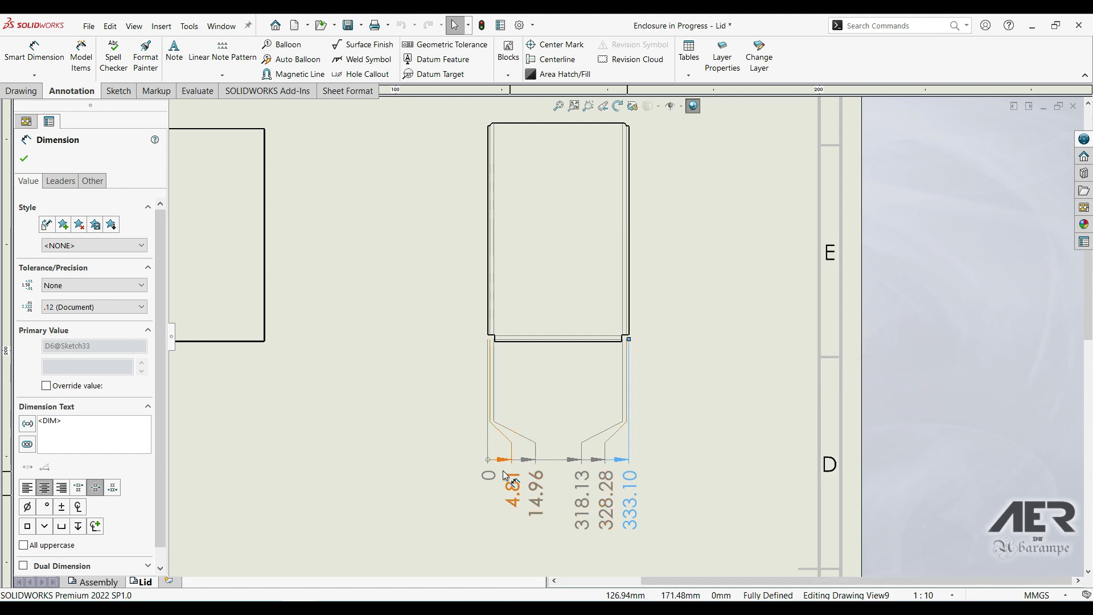
Add both side edges of the flat pattern's lower tab to the horizontal ordinate set.
right_click(487, 476)
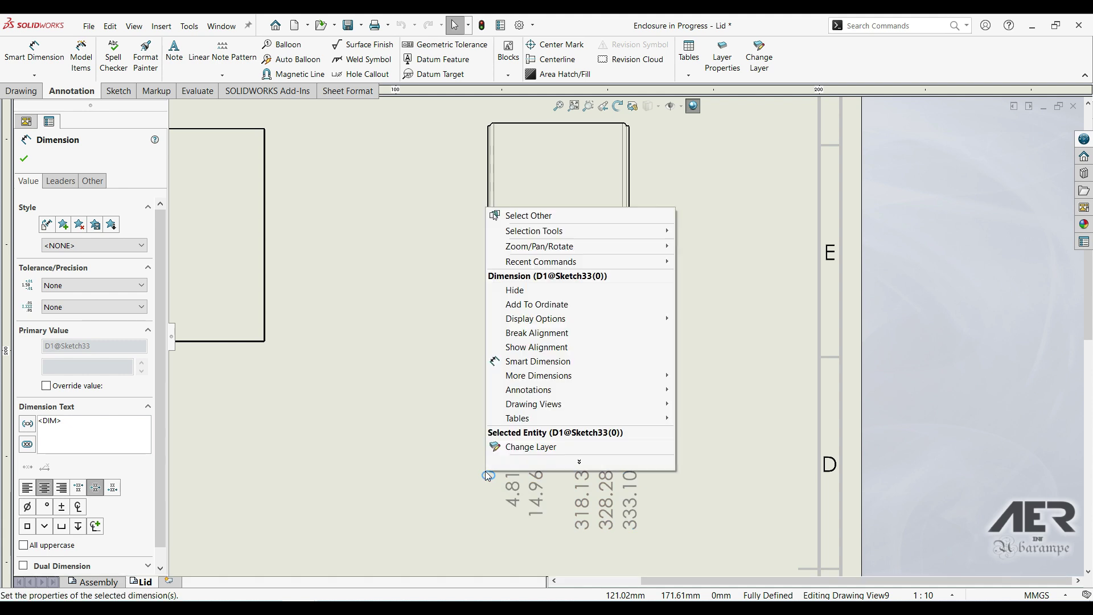
click(567, 305)
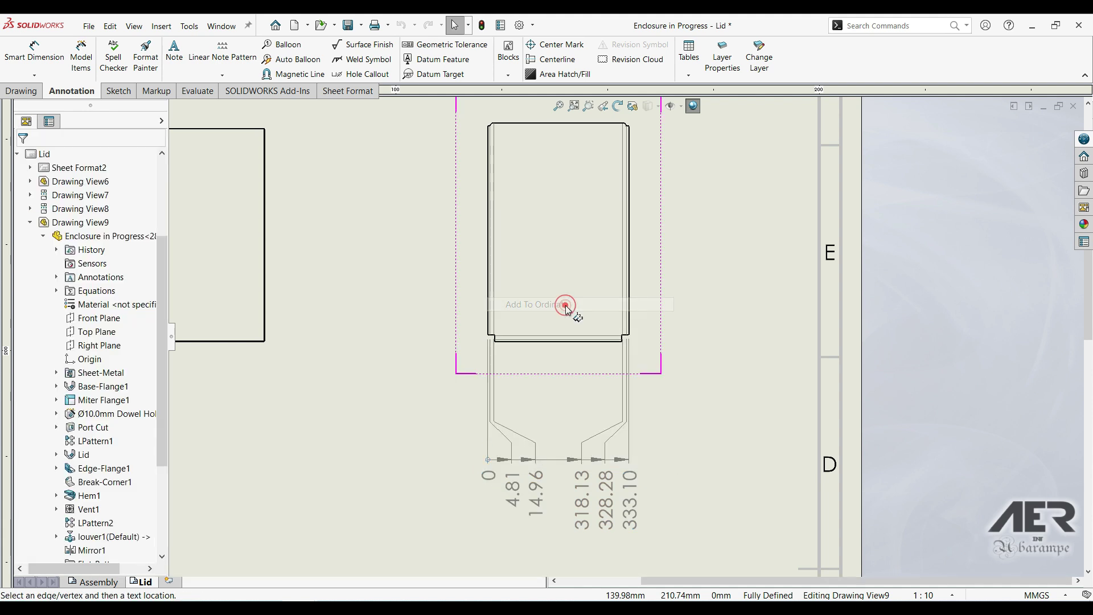
scroll(541, 329, down, 4)
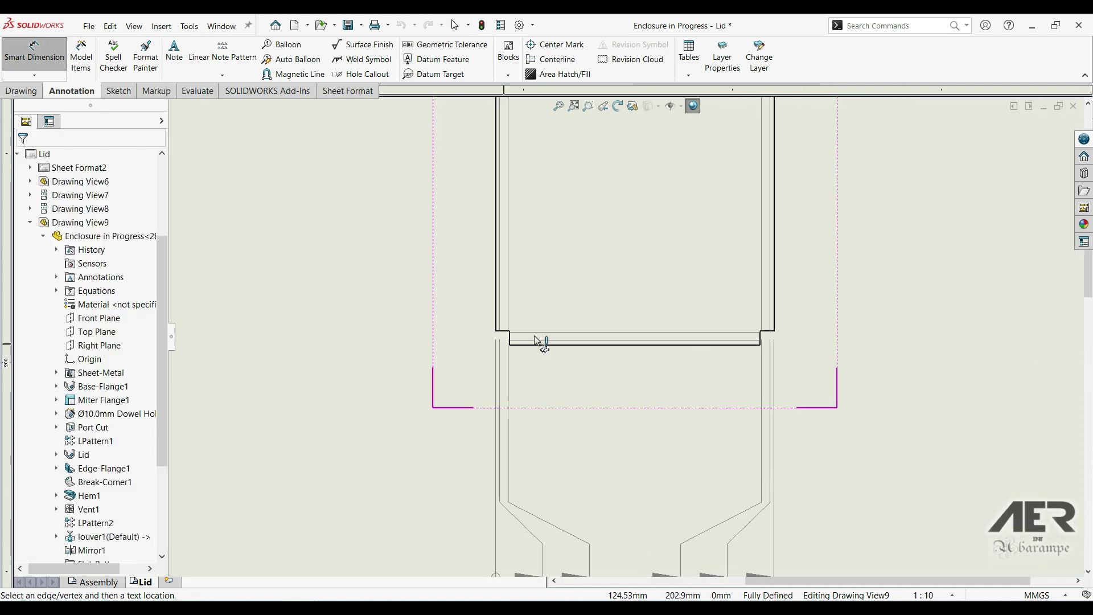
scroll(529, 342, down, 2)
click(531, 341)
click(929, 344)
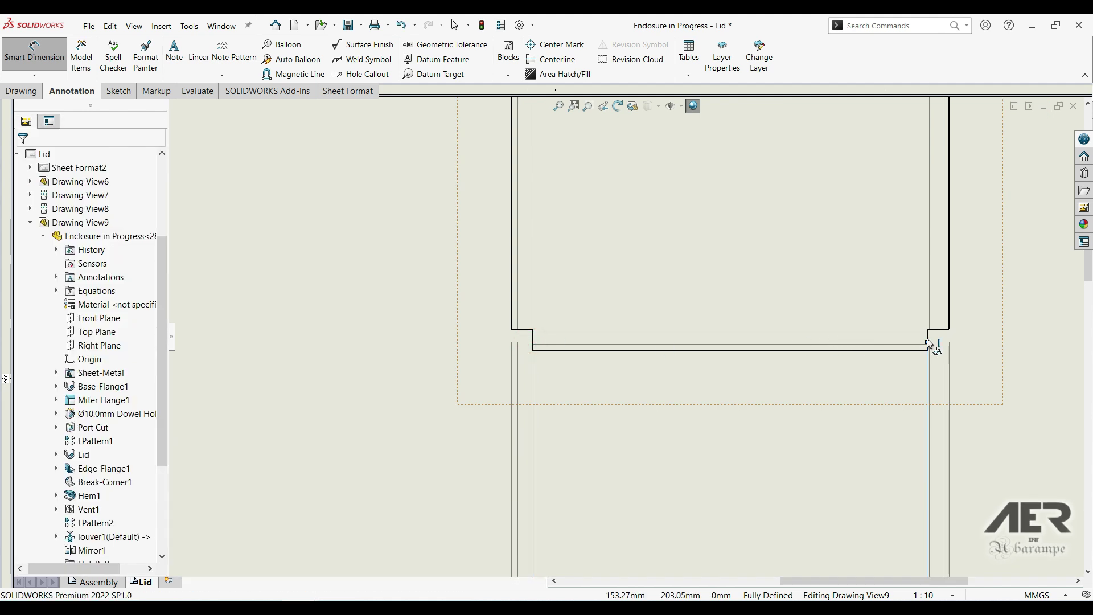
scroll(774, 429, up, 6)
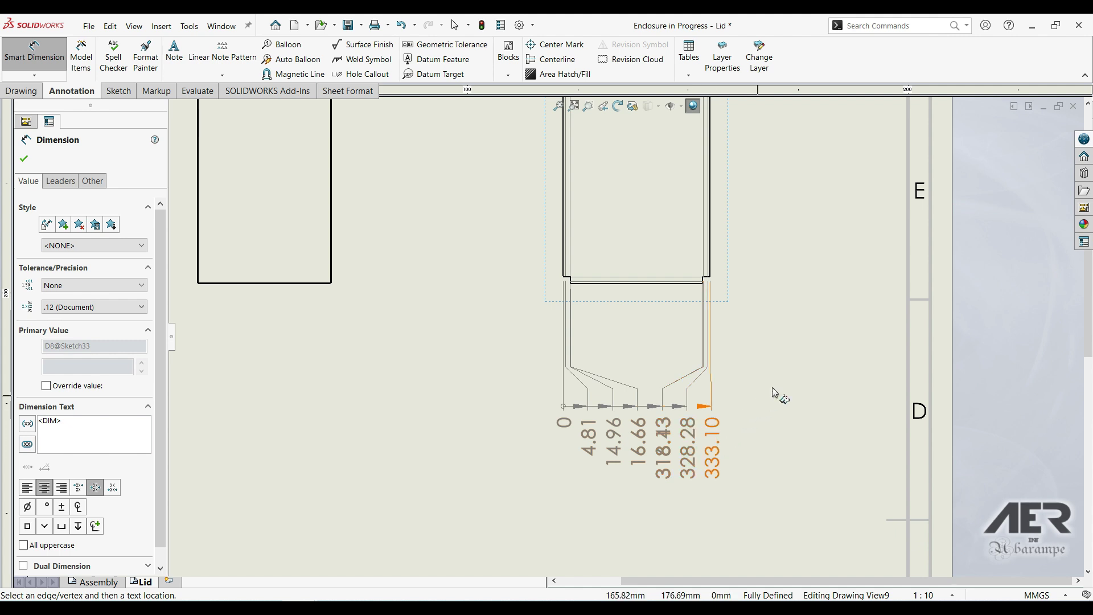
key(Escape)
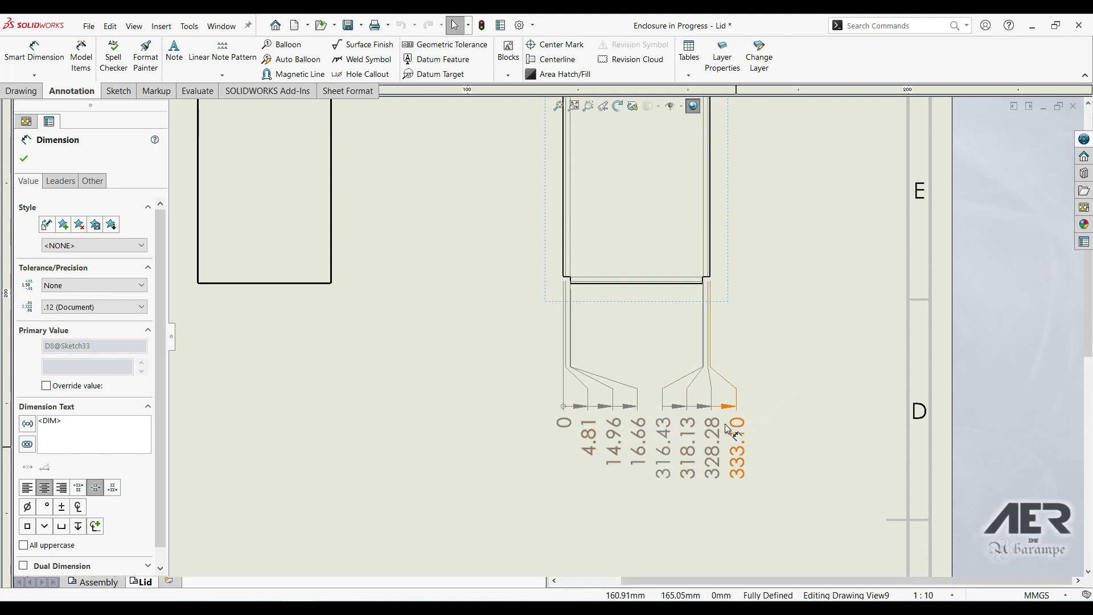
Delete the two ordinate dimensions for the lower tab's side edges.
scroll(654, 420, down, 2)
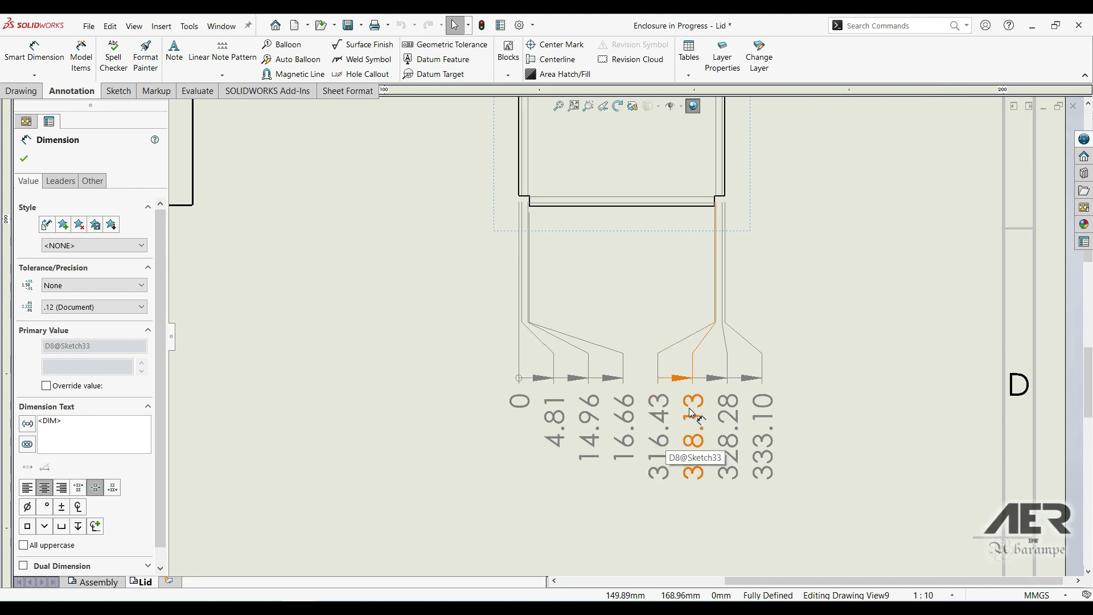
scroll(686, 424, down, 2)
click(619, 449)
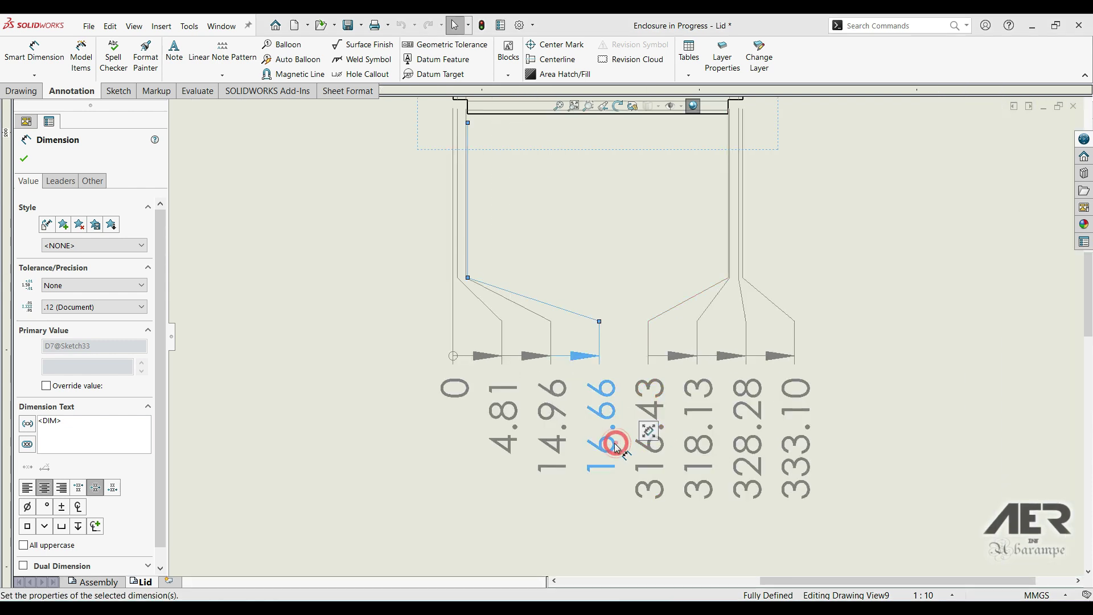
key(Delete)
click(654, 456)
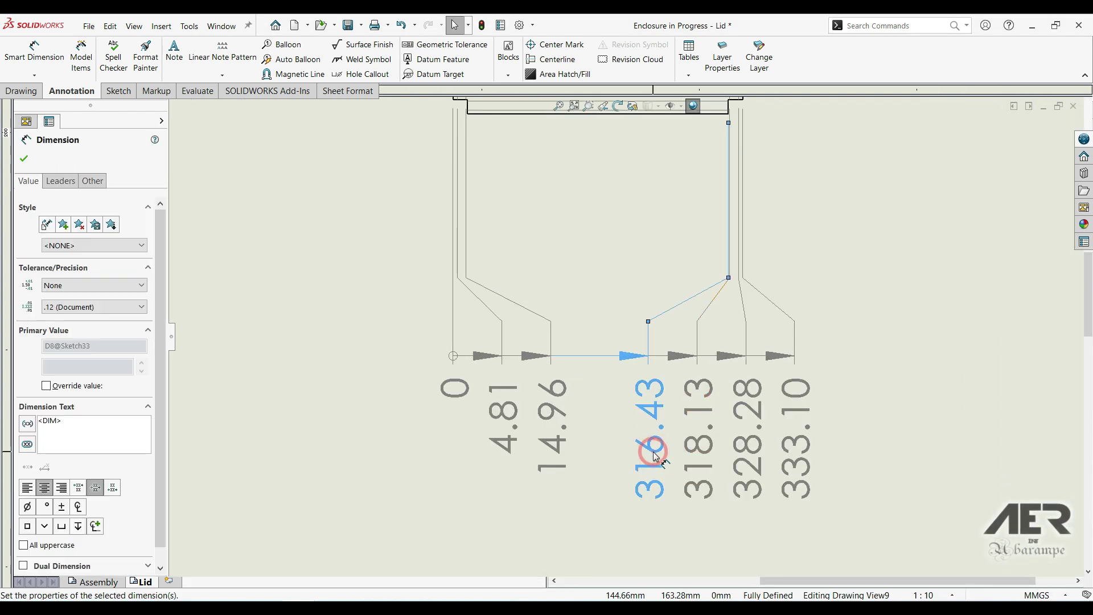
key(Delete)
Shift the ordinate labels of the two right-hand bend lines and the right outer edge to the left with clear spacing.
drag(722, 428, 674, 434)
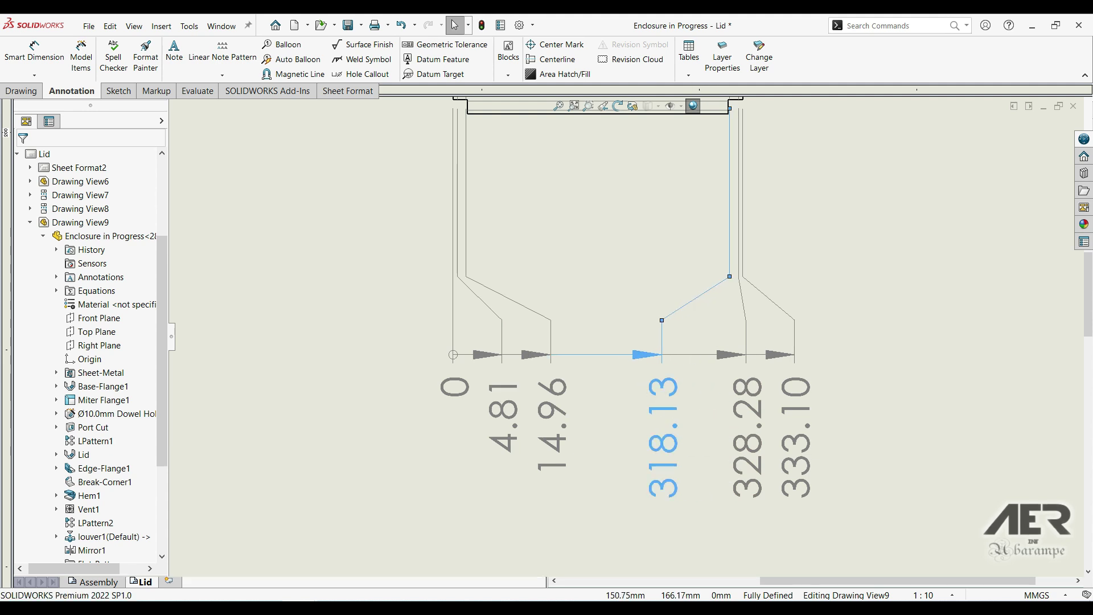
drag(752, 416, 724, 445)
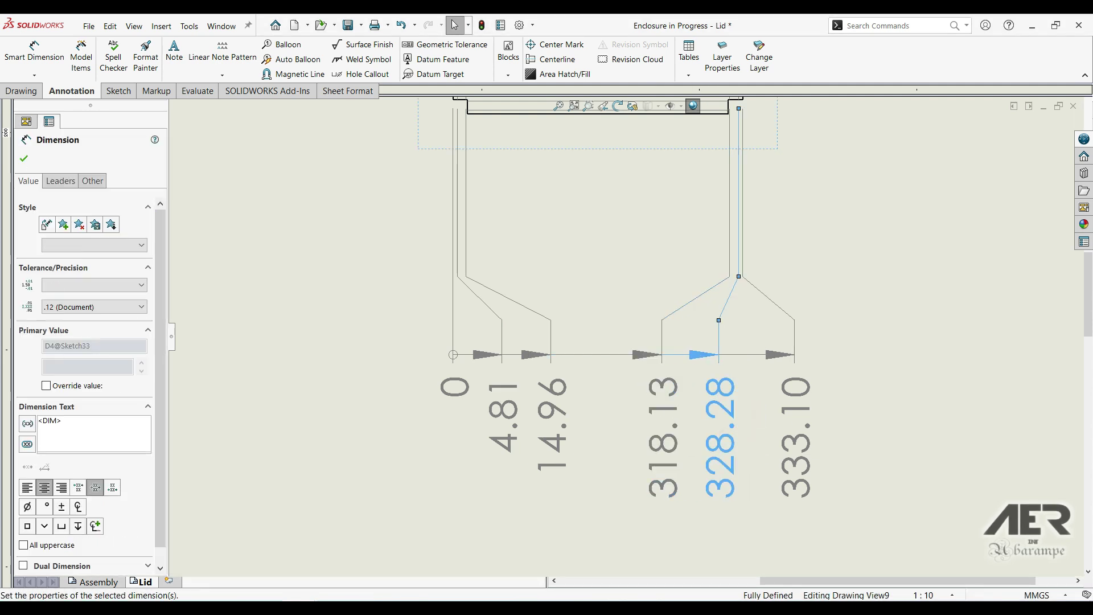
mouse_move(798, 434)
mouse_down()
mouse_move(752, 421)
mouse_move(785, 435)
mouse_up()
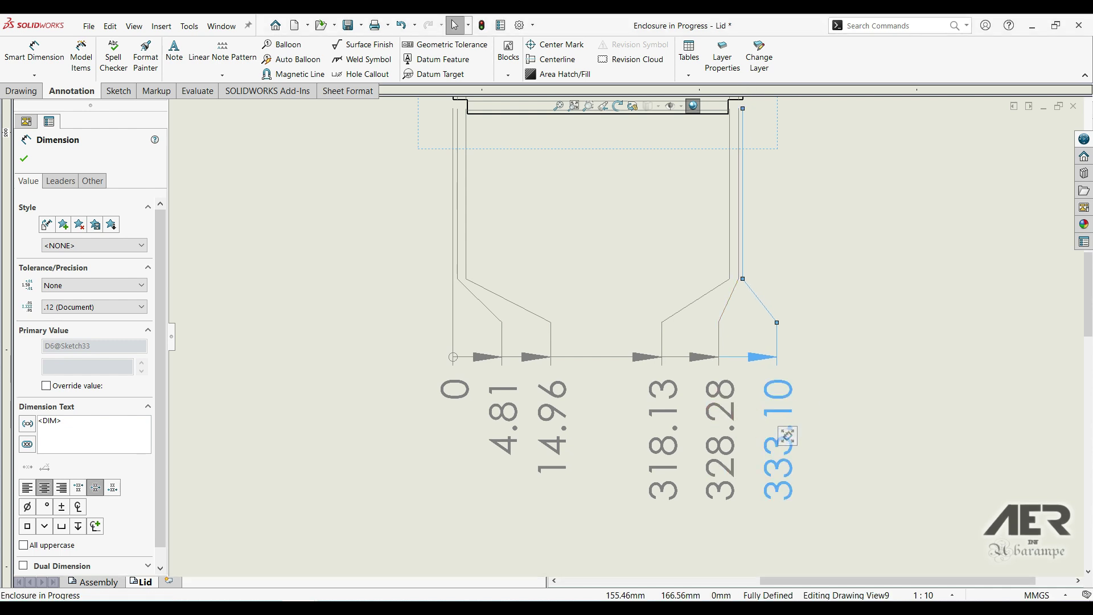
click(852, 236)
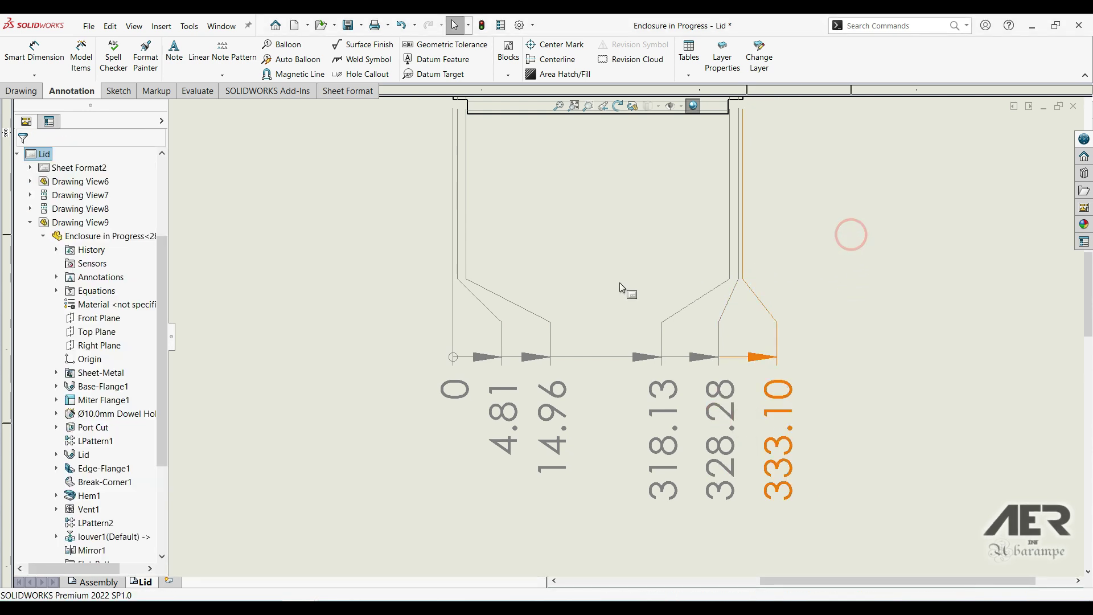
Start a vertical set of ordinate dimensions with the zero on the flat pattern's top edge and its label left of the view.
click(46, 76)
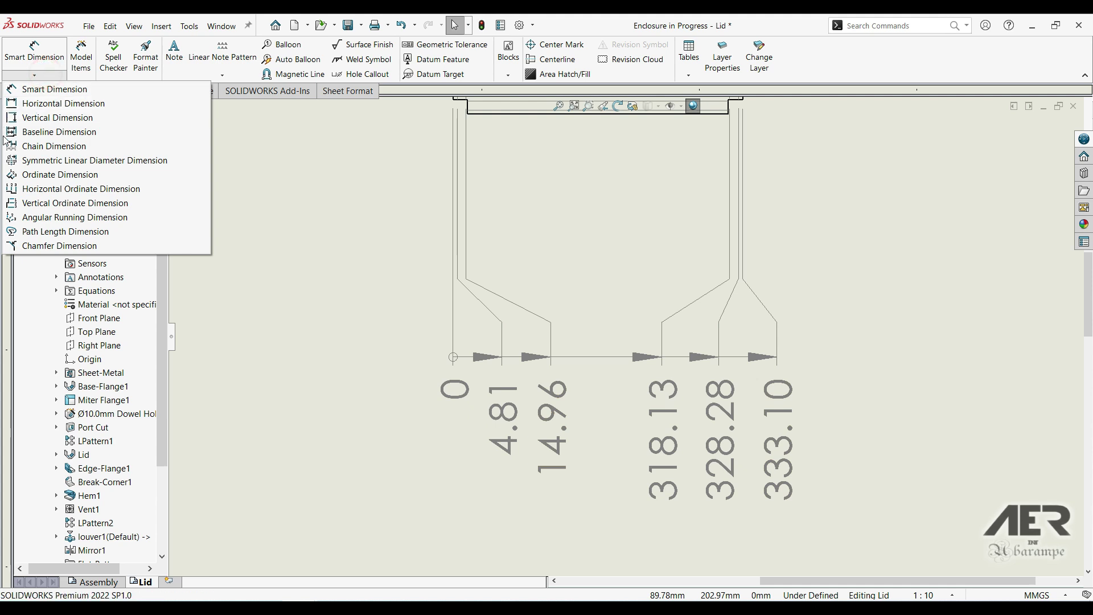
click(48, 176)
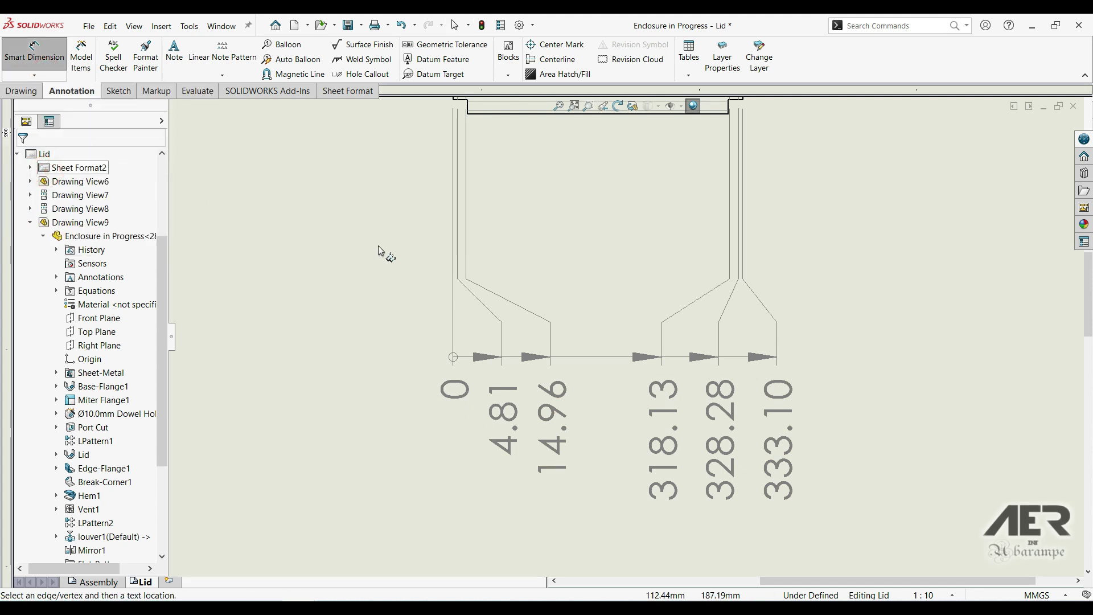
scroll(444, 248, up, 3)
scroll(586, 196, up, 5)
scroll(615, 234, down, 4)
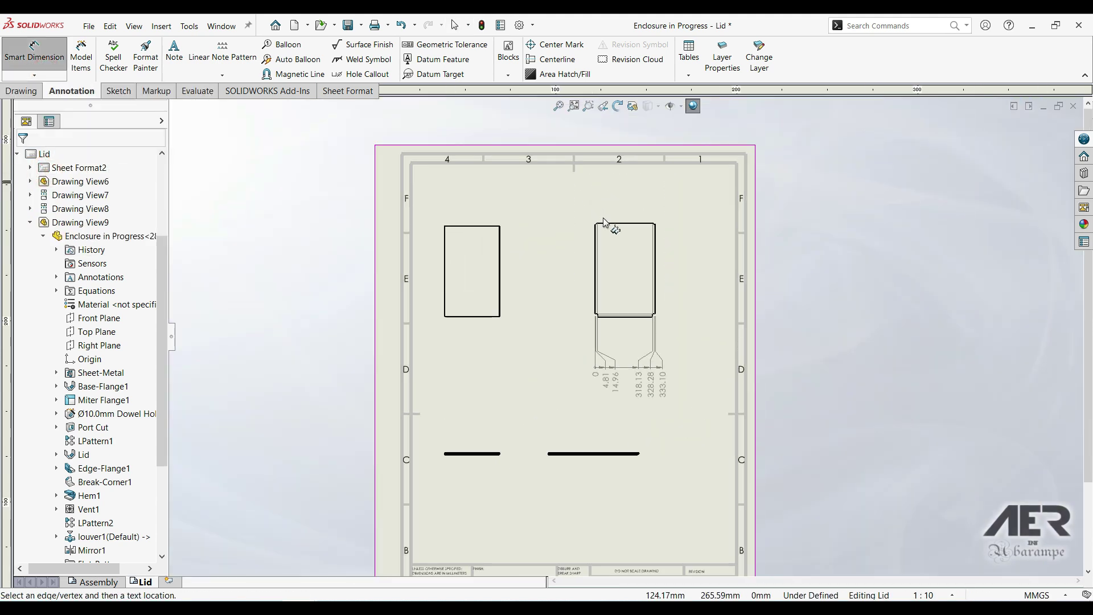
scroll(618, 240, down, 2)
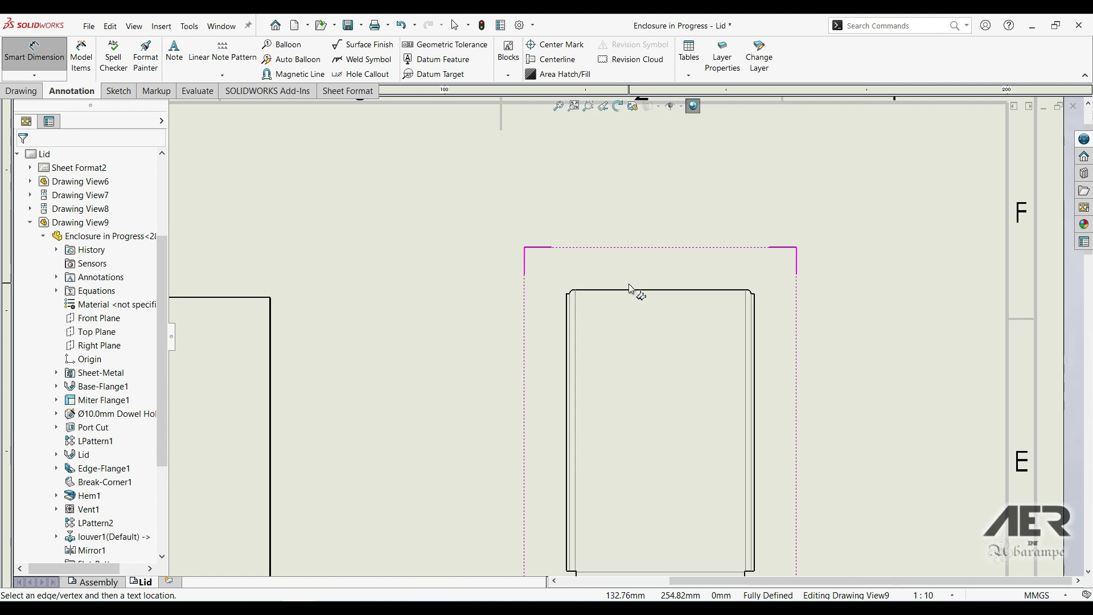
click(624, 290)
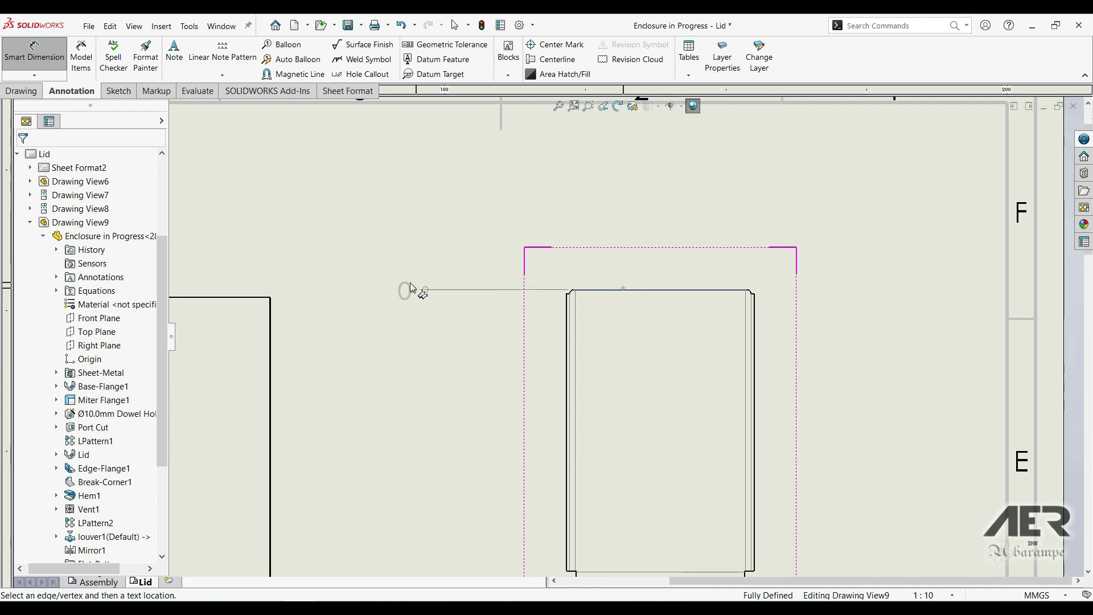
click(424, 288)
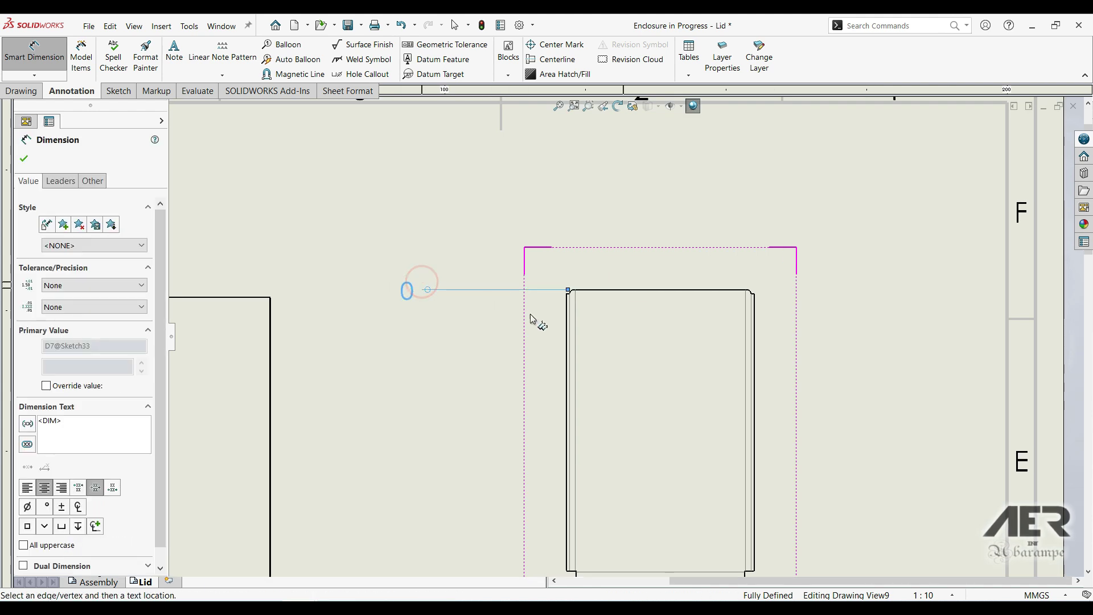
Add vertical ordinate dimensions to the left flange's upper and lower ends, the lower tab's bottom edge and both horizontal bend lines.
scroll(561, 301, down, 3)
click(582, 305)
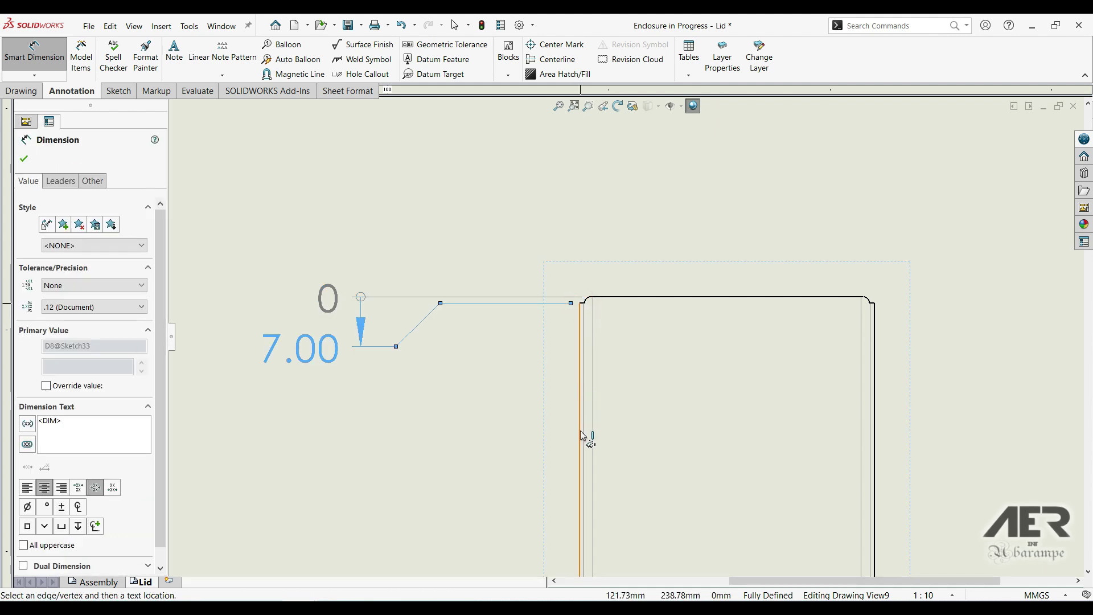
scroll(582, 535, up, 1)
mouse_move(581, 538)
middle_down()
mouse_move(581, 459)
mouse_move(546, 291)
middle_up()
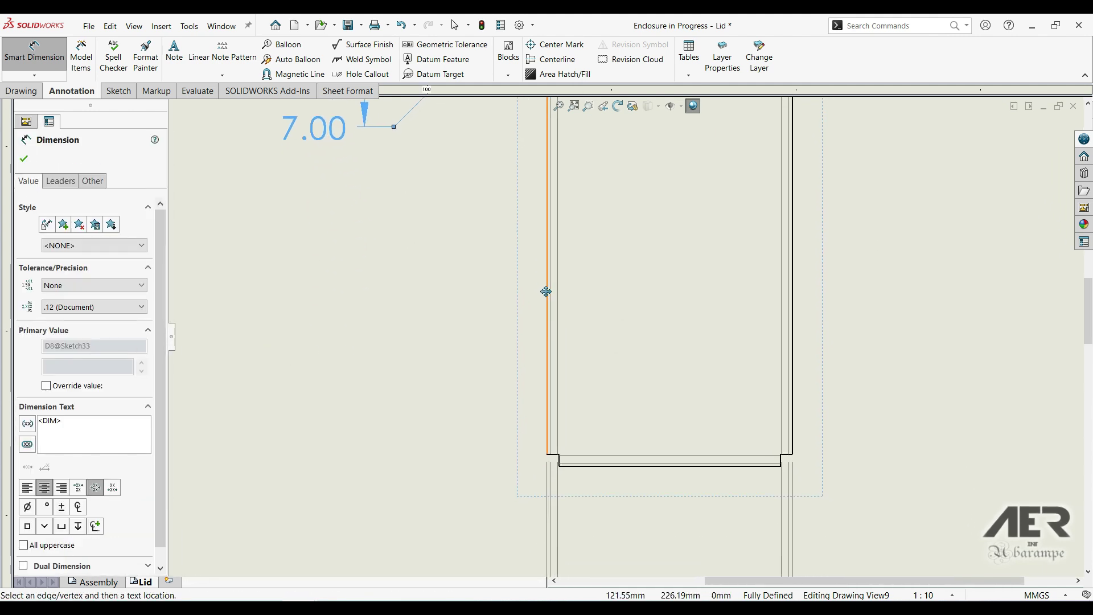
click(546, 459)
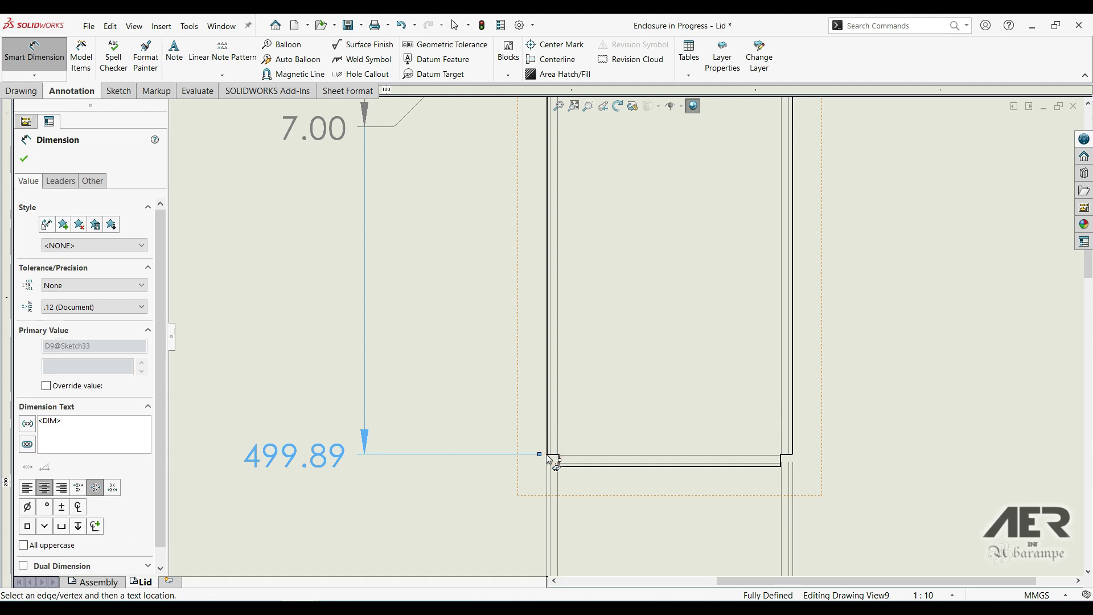
click(583, 469)
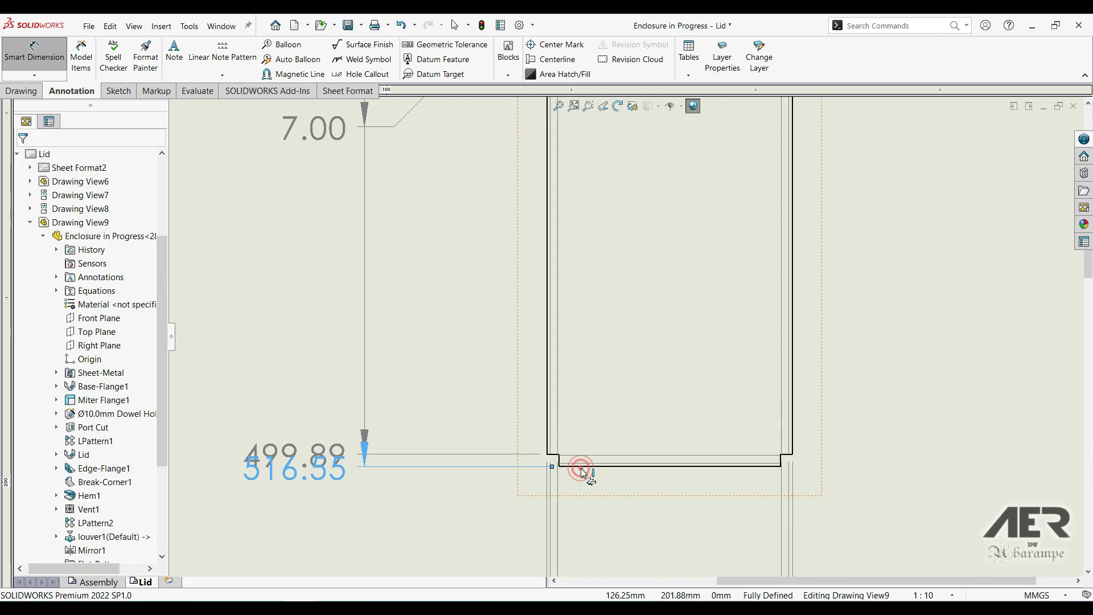
click(567, 462)
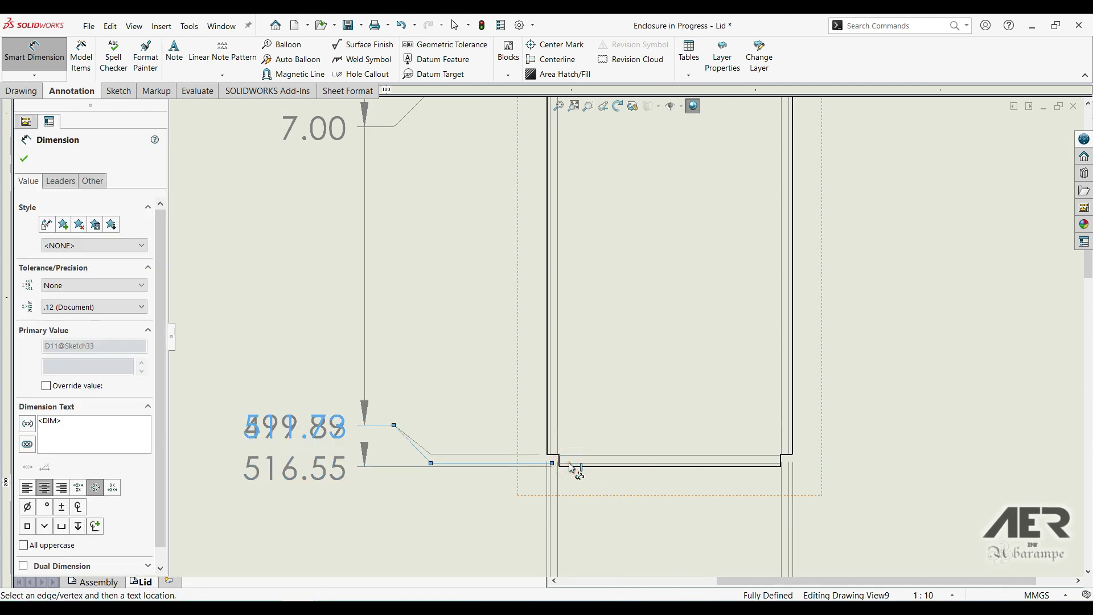
click(573, 458)
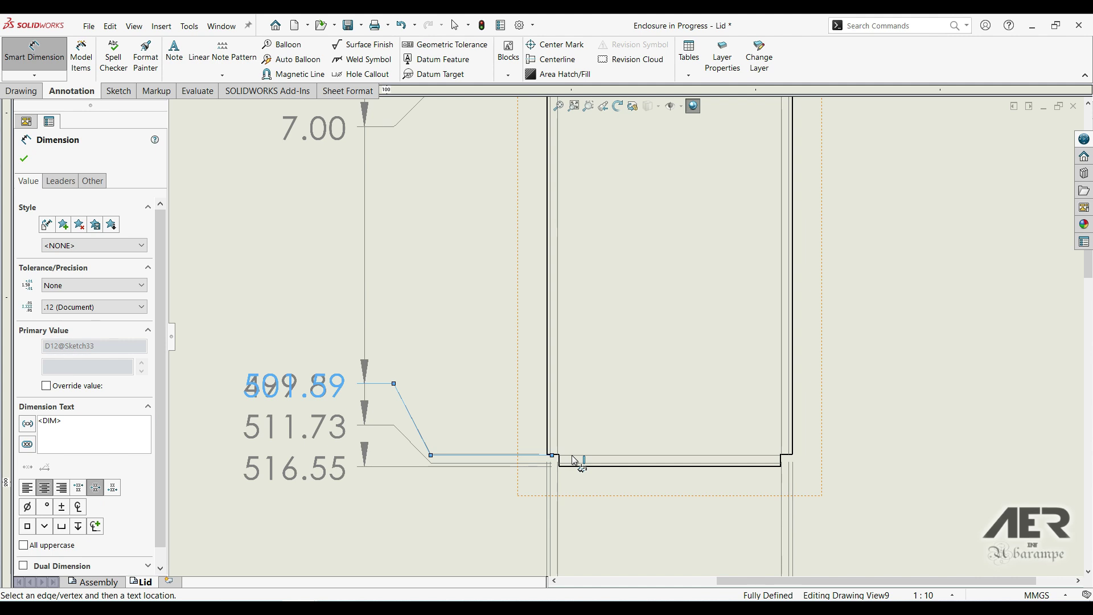
Re-jog the flat pattern's vertical ordinate dimensions from the zero dimension so their labels no longer overlap.
scroll(420, 385, up, 3)
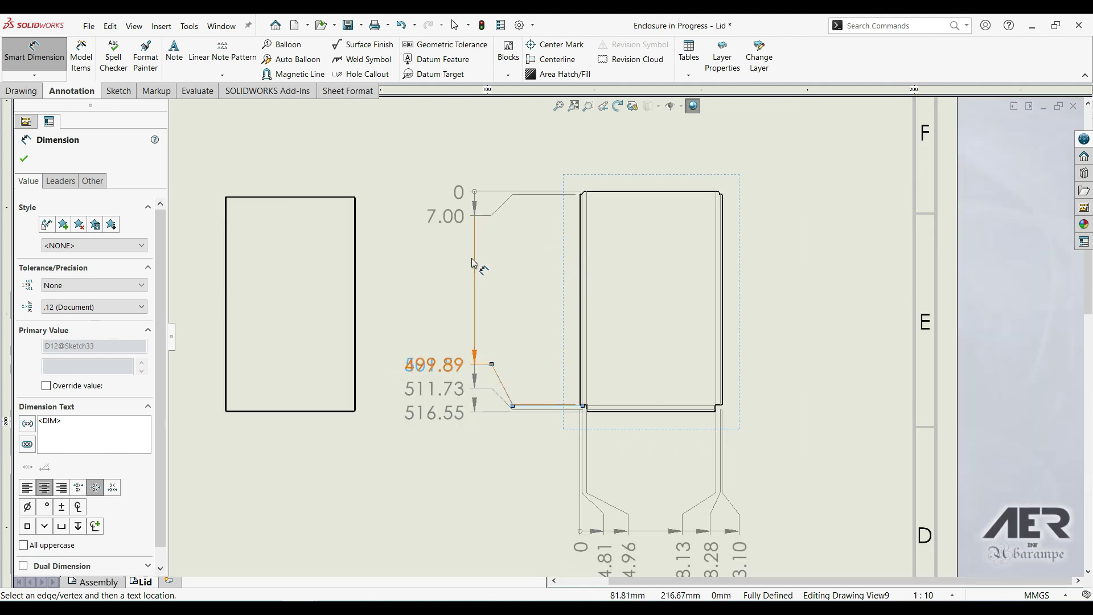
click(407, 294)
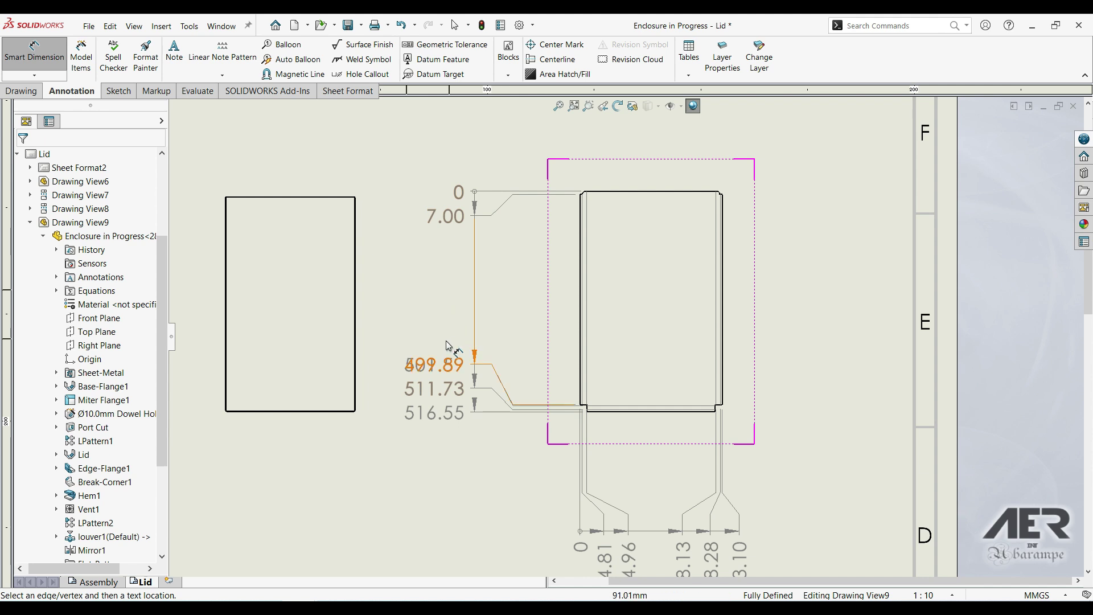
click(459, 194)
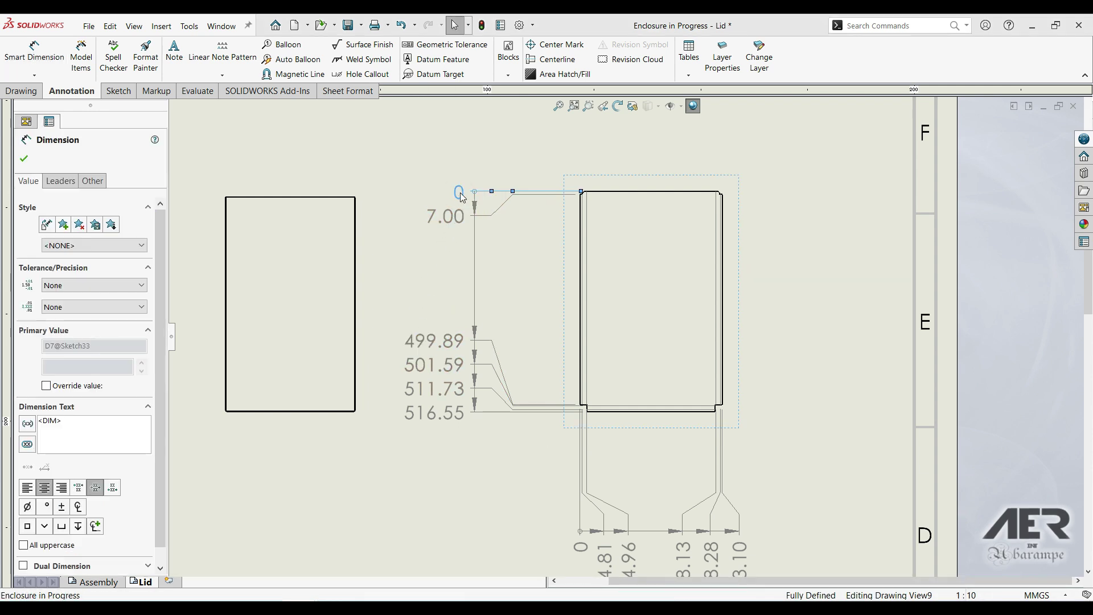
right_click(460, 194)
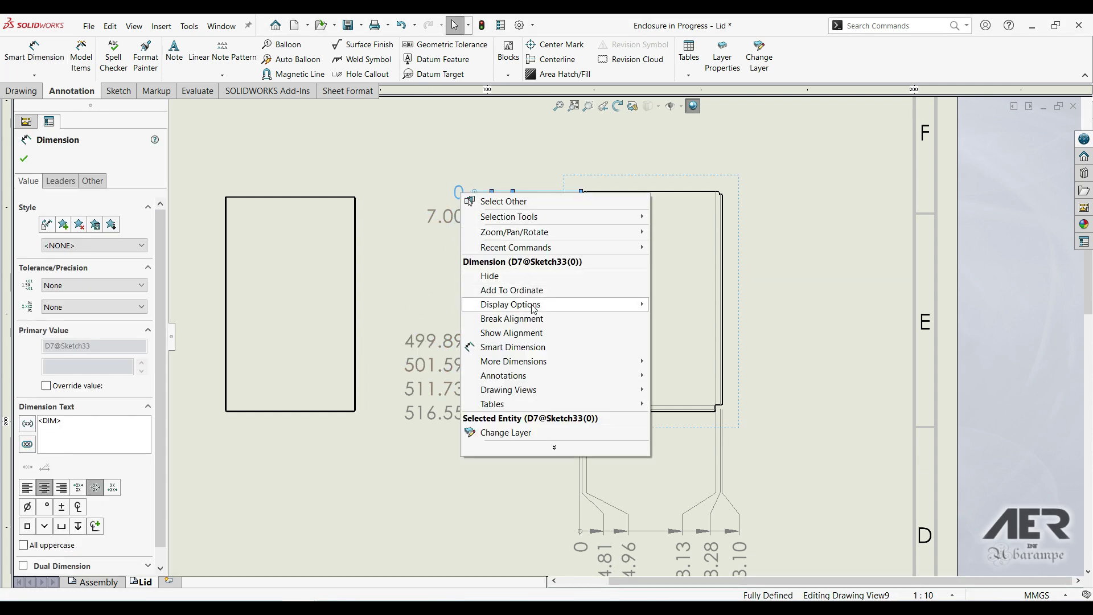
mouse_move(561, 308)
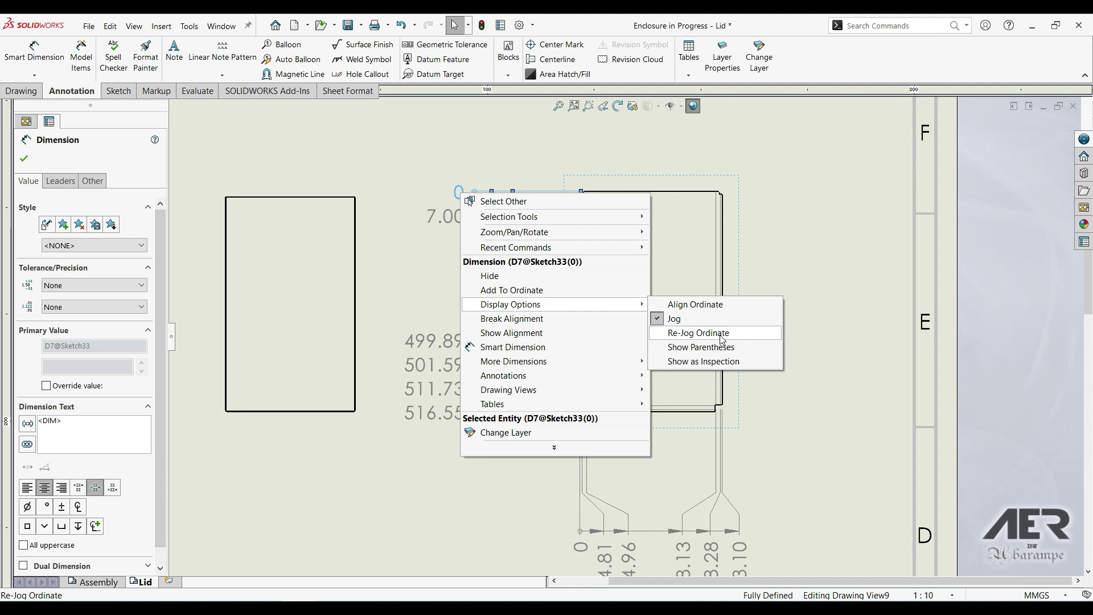
click(699, 333)
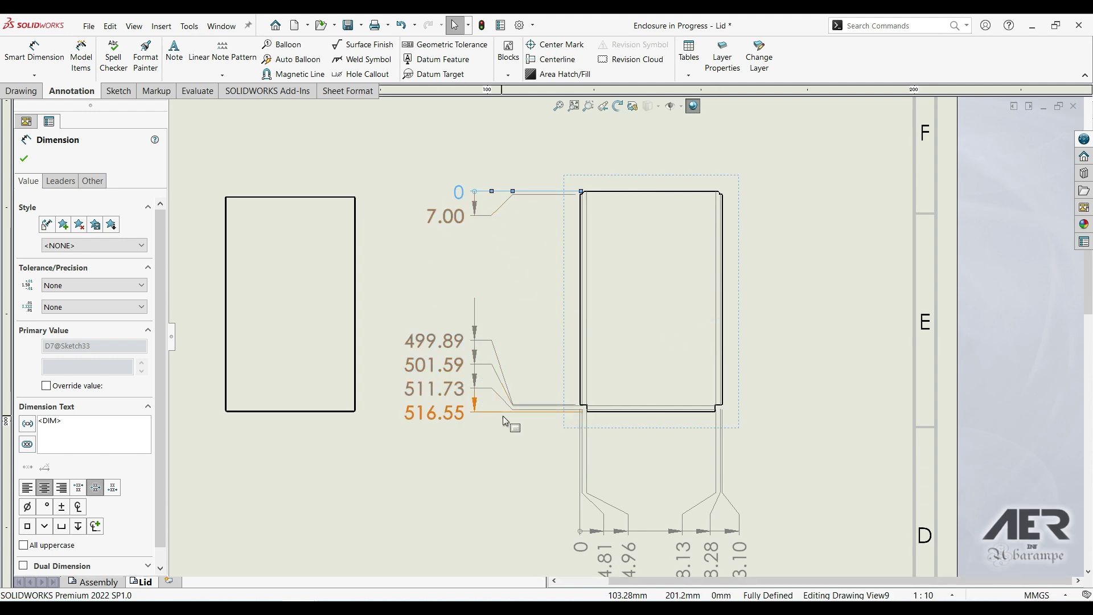
Examine the Lid sheet's views, flat pattern ordinate dimensions and overall layout down to the title block.
scroll(504, 420, up, 2)
scroll(507, 416, down, 3)
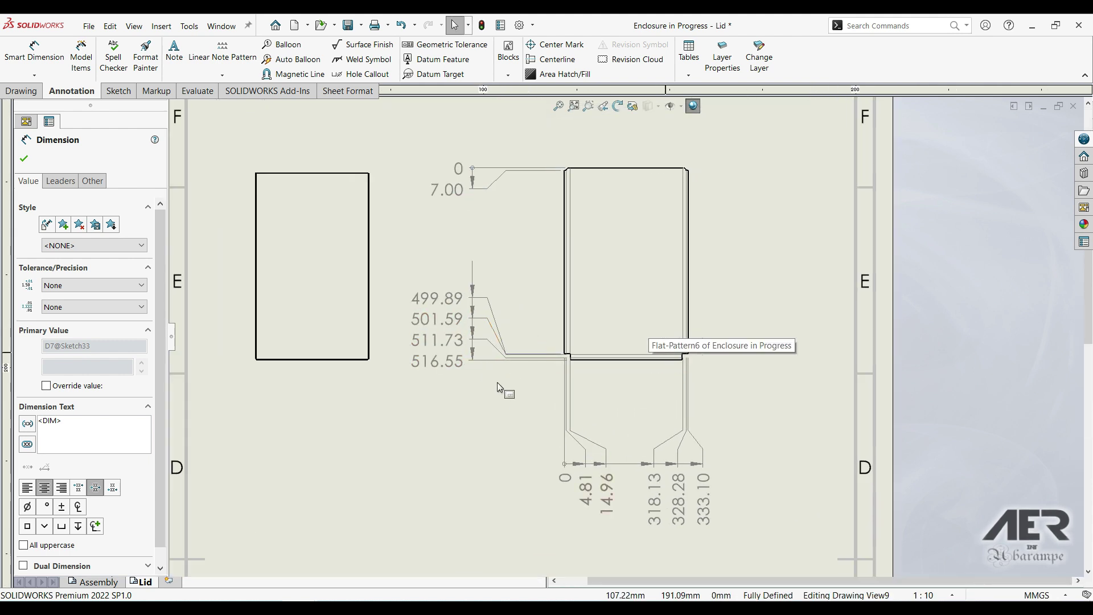
scroll(631, 356, down, 1)
scroll(631, 355, up, 3)
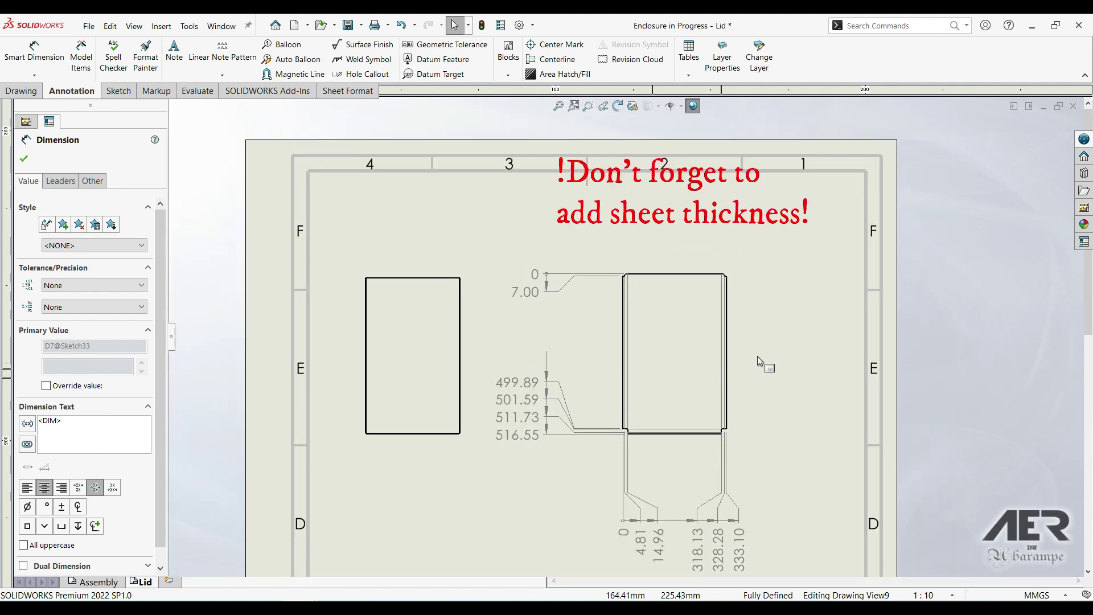
mouse_move(754, 343)
middle_down()
mouse_move(740, 315)
mouse_move(721, 309)
middle_up()
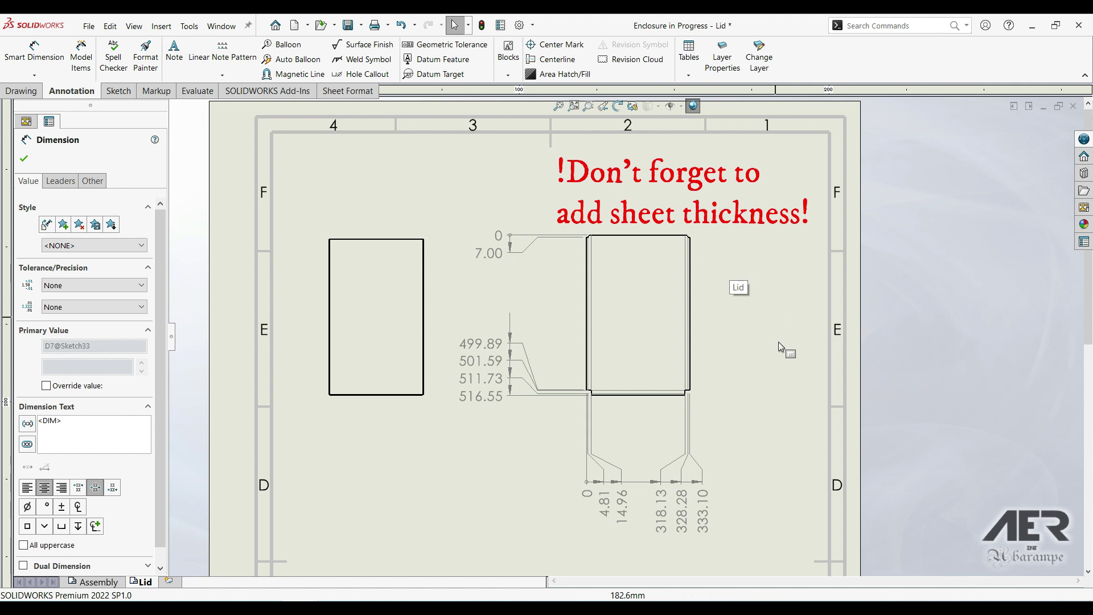
scroll(682, 449, up, 3)
middle_drag(597, 461, 576, 454)
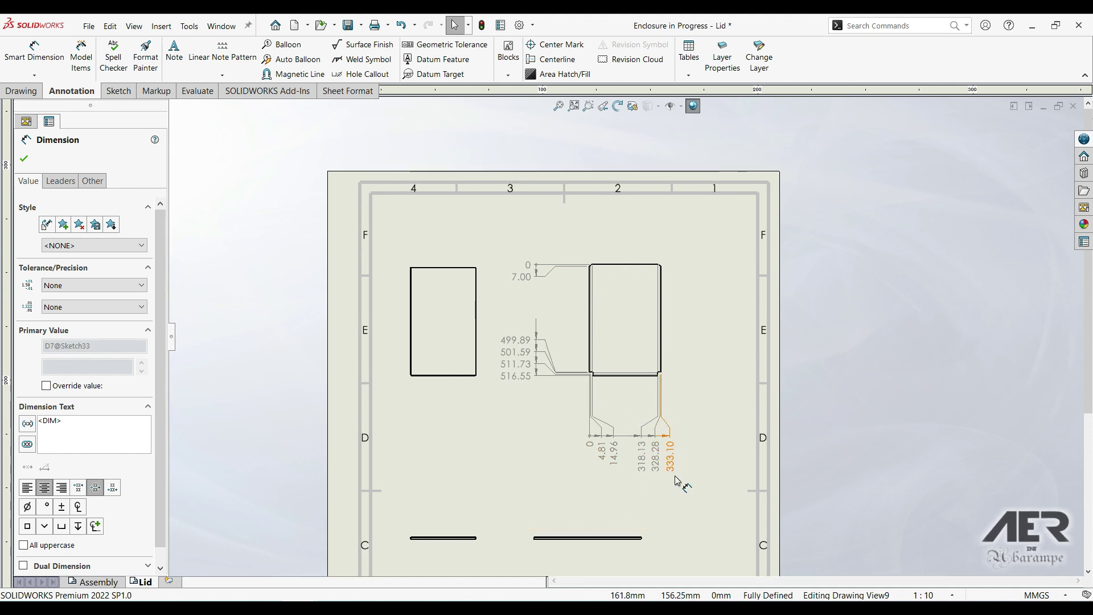
scroll(659, 420, up, 3)
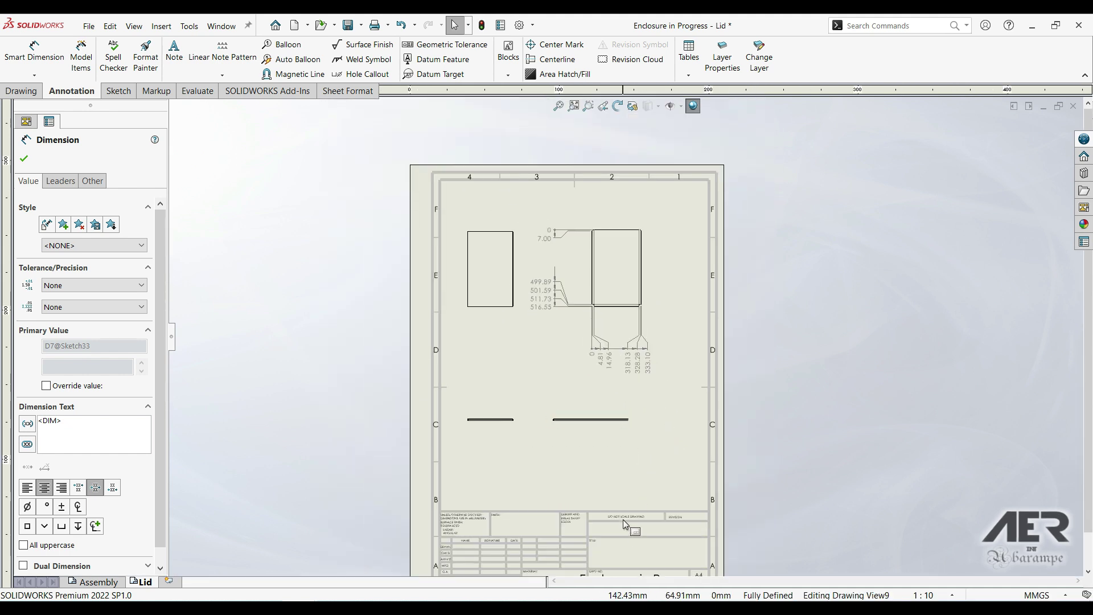
scroll(626, 563, up, 1)
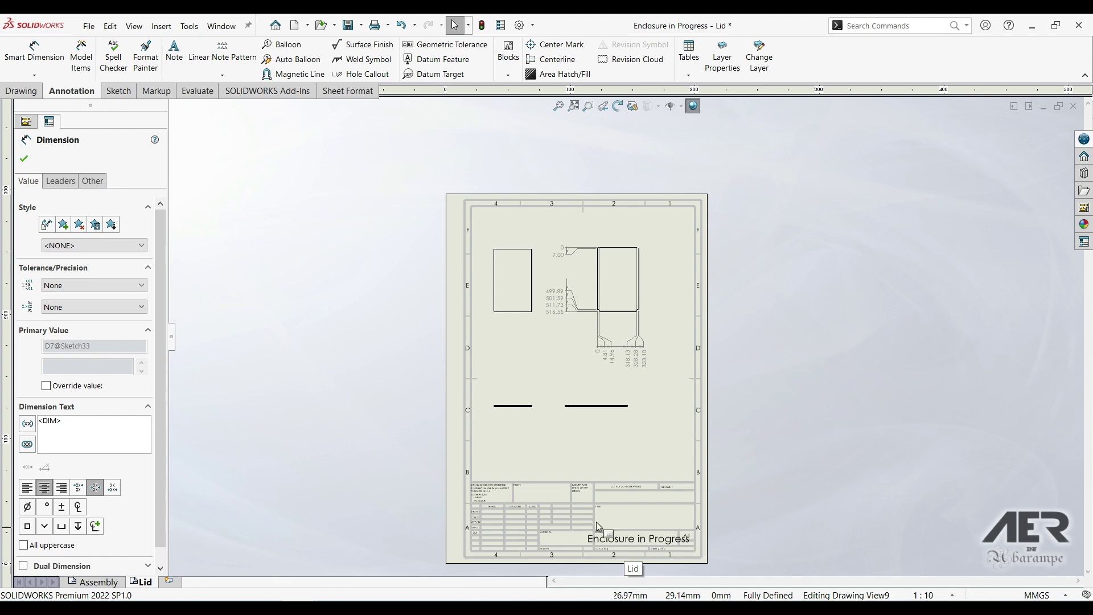
scroll(593, 423, down, 2)
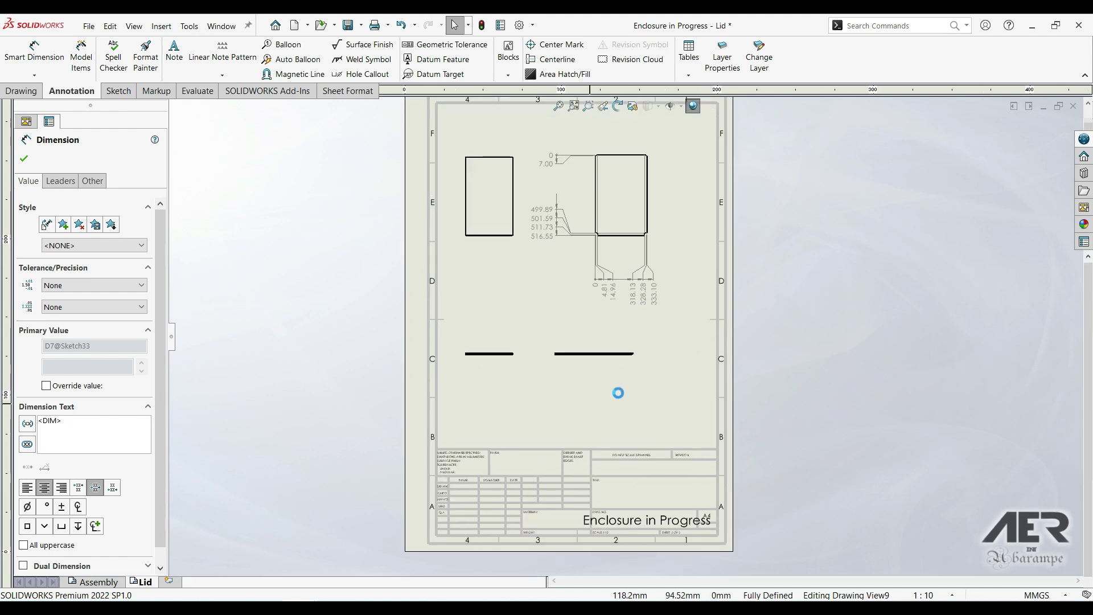
scroll(574, 353, up, 2)
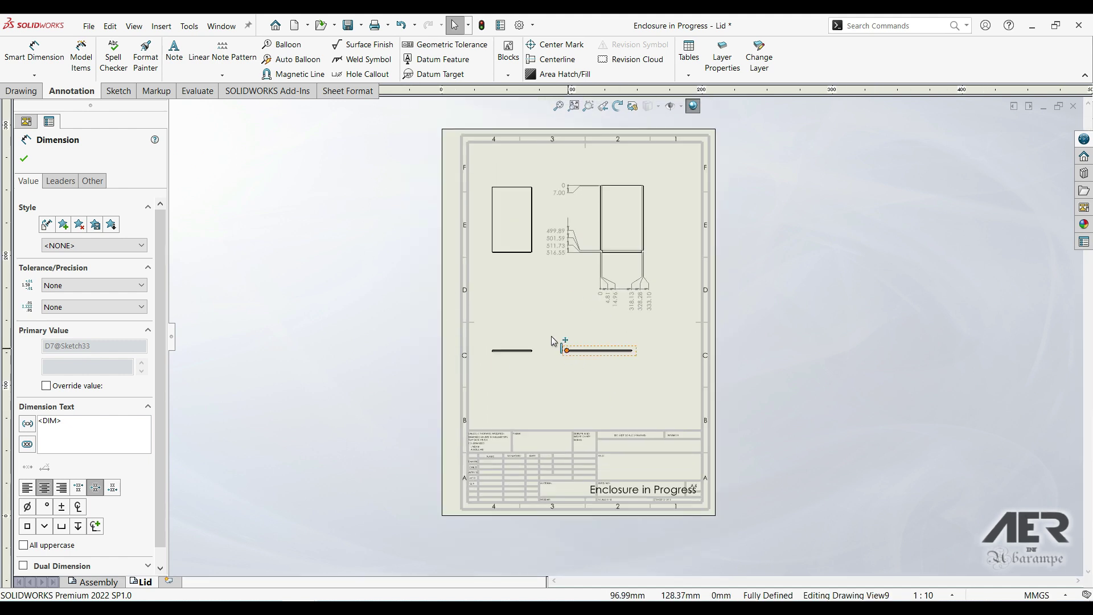
scroll(538, 230, down, 1)
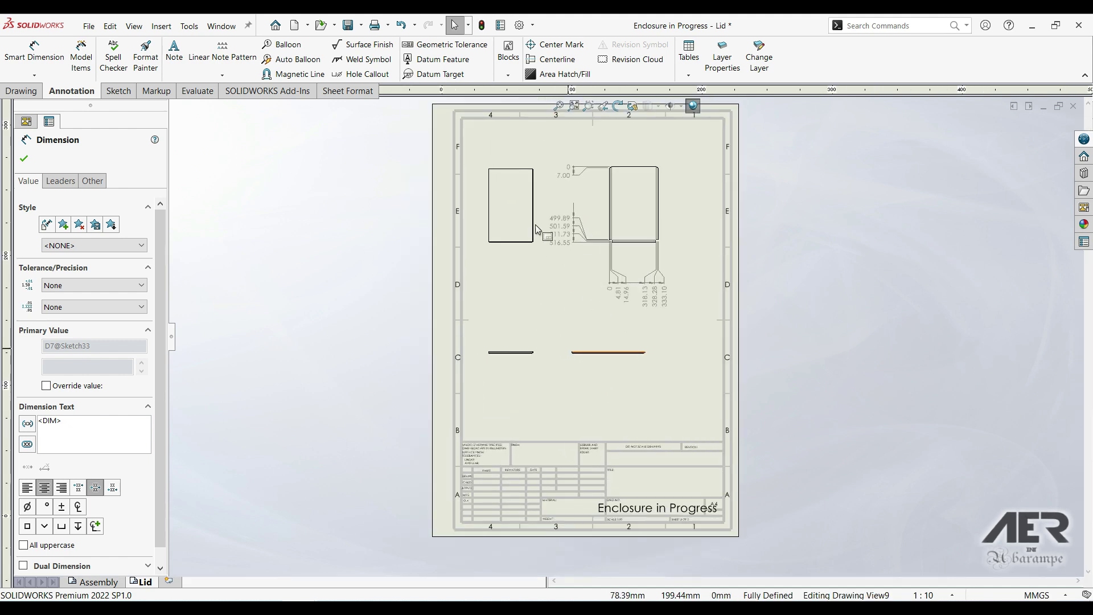
Export the Assembly and Lid sheets to a PDF named Enclosure in Progress in the Sheet Metal folder.
click(90, 27)
click(120, 124)
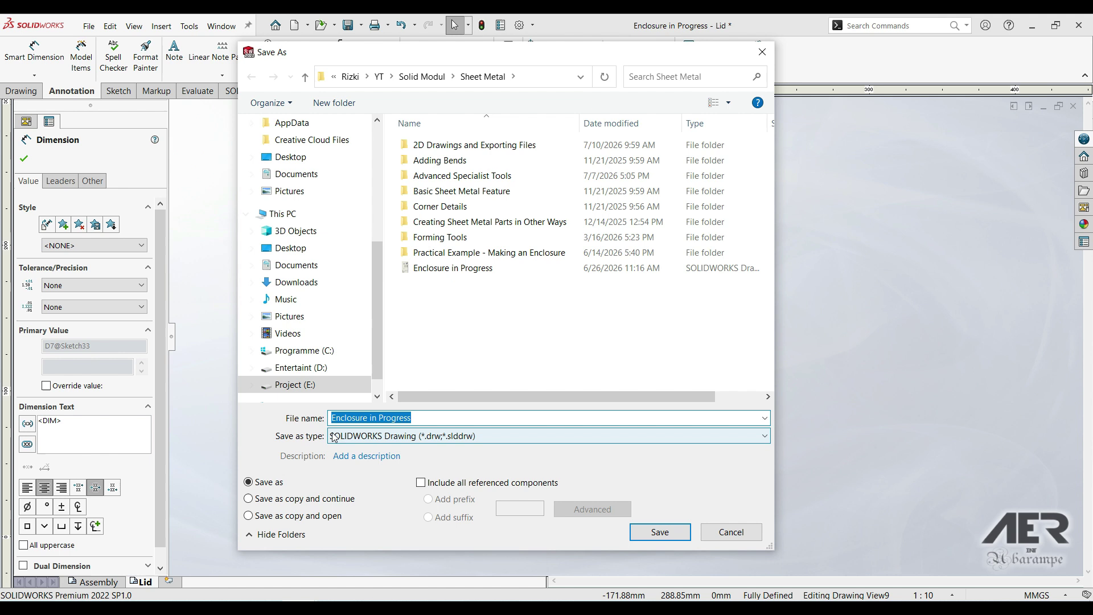
click(335, 437)
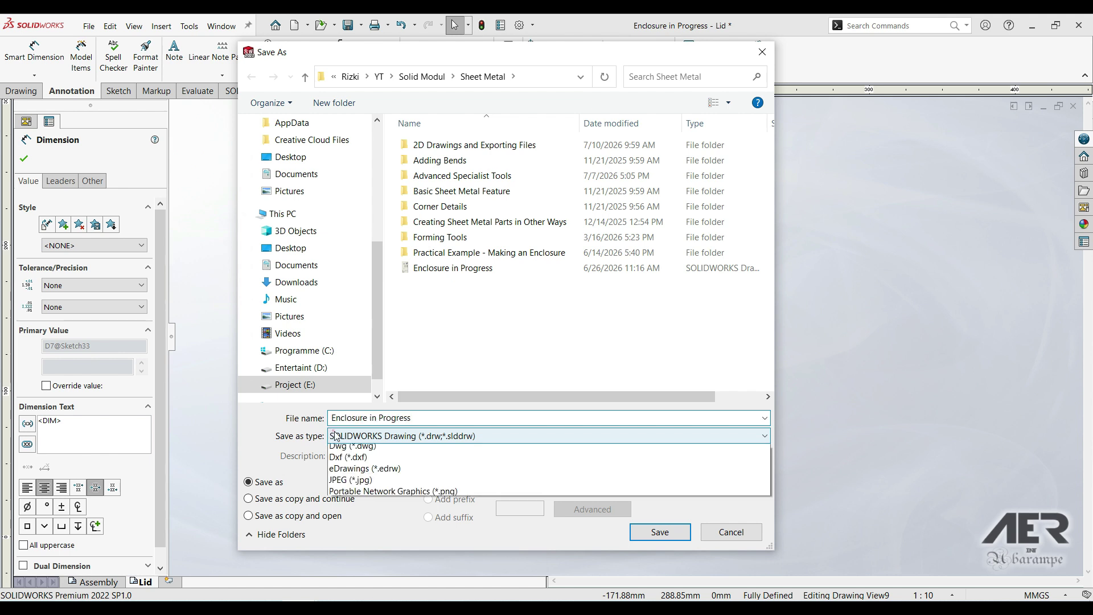
click(407, 485)
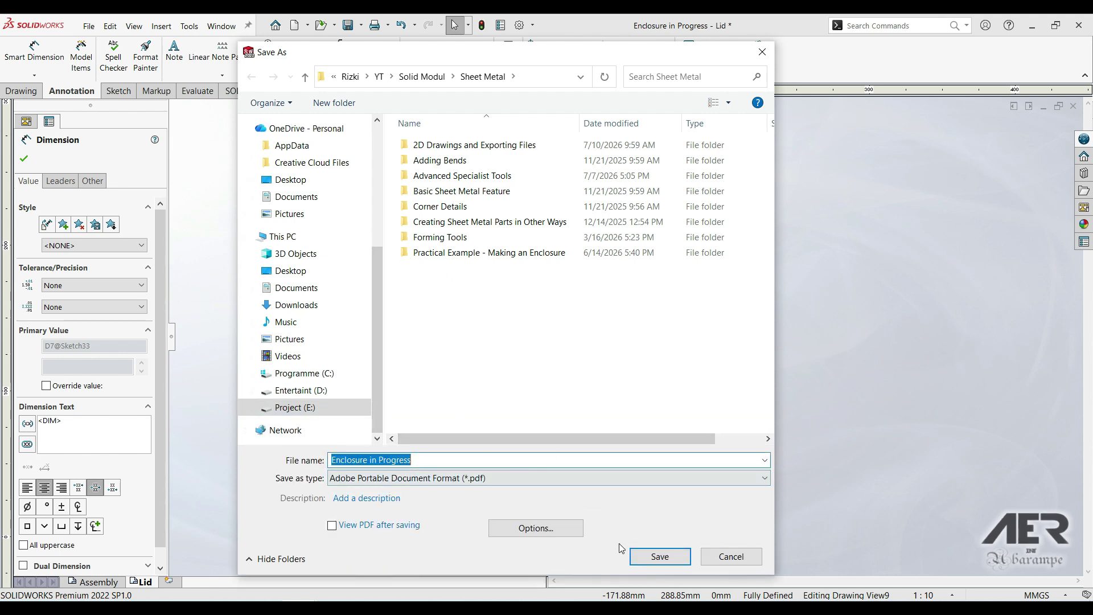
click(639, 555)
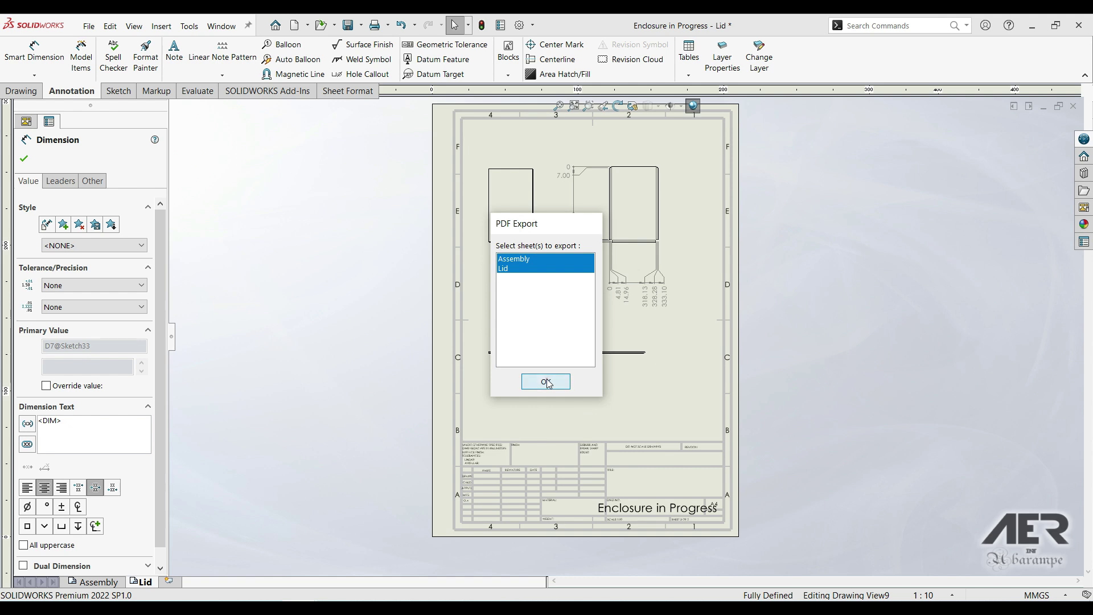
click(547, 381)
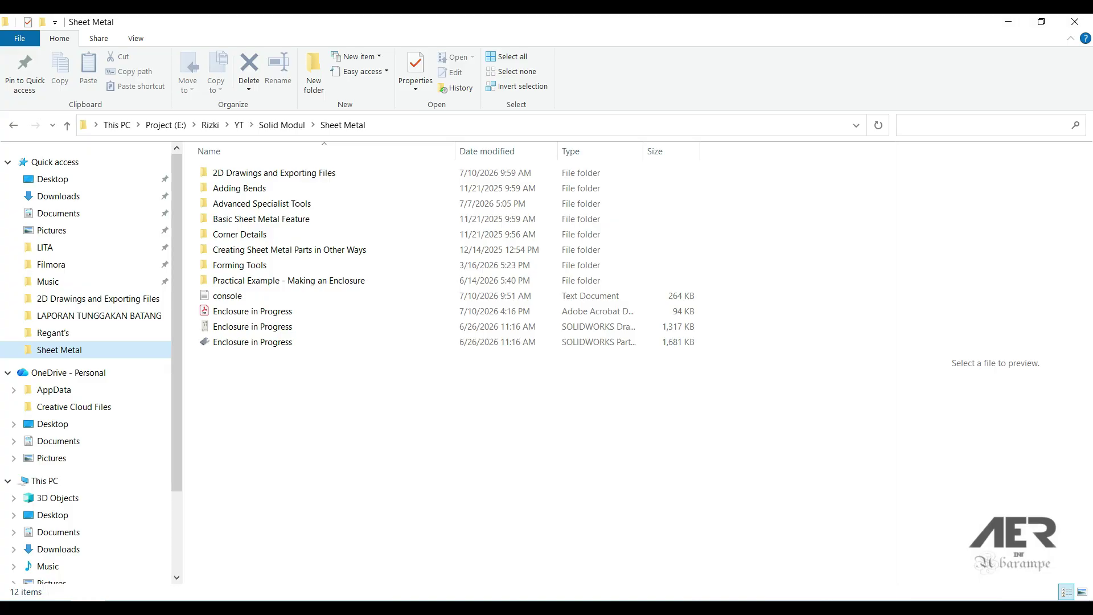
Switch to File Explorer and open the exported Enclosure in Progress PDF from the Sheet Metal folder.
click(324, 311)
double_click(325, 312)
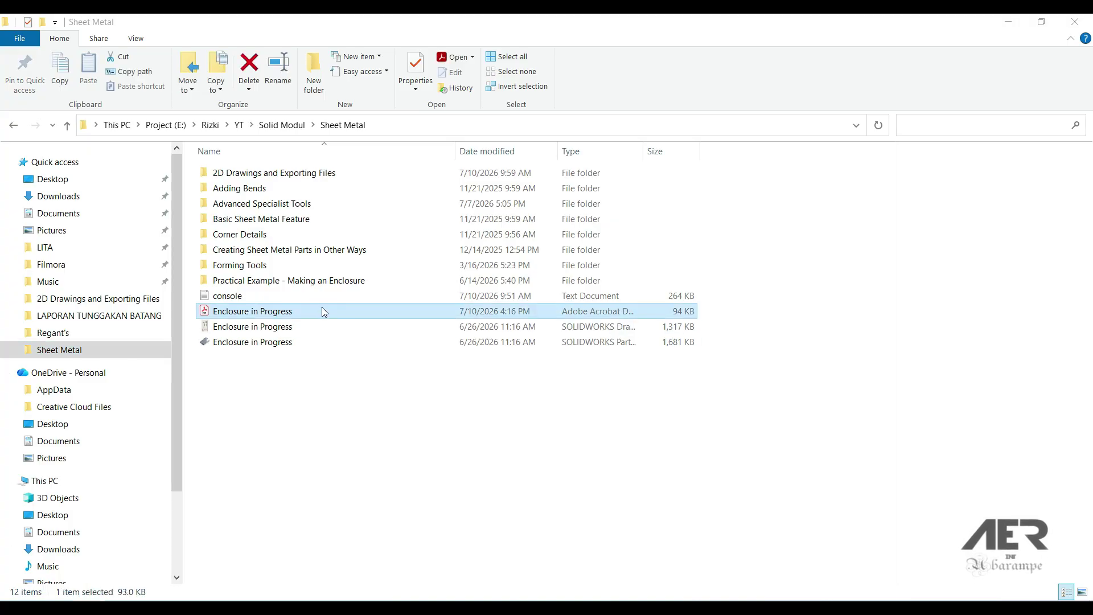
scroll(807, 430, down, 1)
scroll(739, 406, up, 1)
scroll(746, 407, down, 1)
scroll(911, 475, up, 1)
ctrl+scroll(914, 480, down, 2)
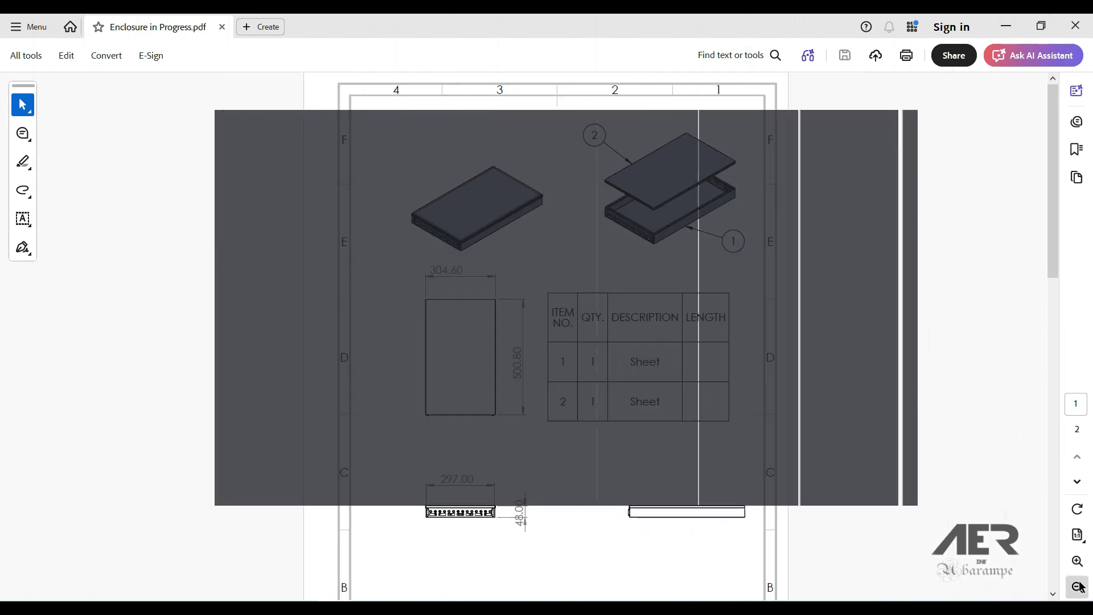
Review both pages of the exported PDF, checking the assembly sheet and the lid sheet with its flat pattern dimensions.
scroll(644, 425, down, 5)
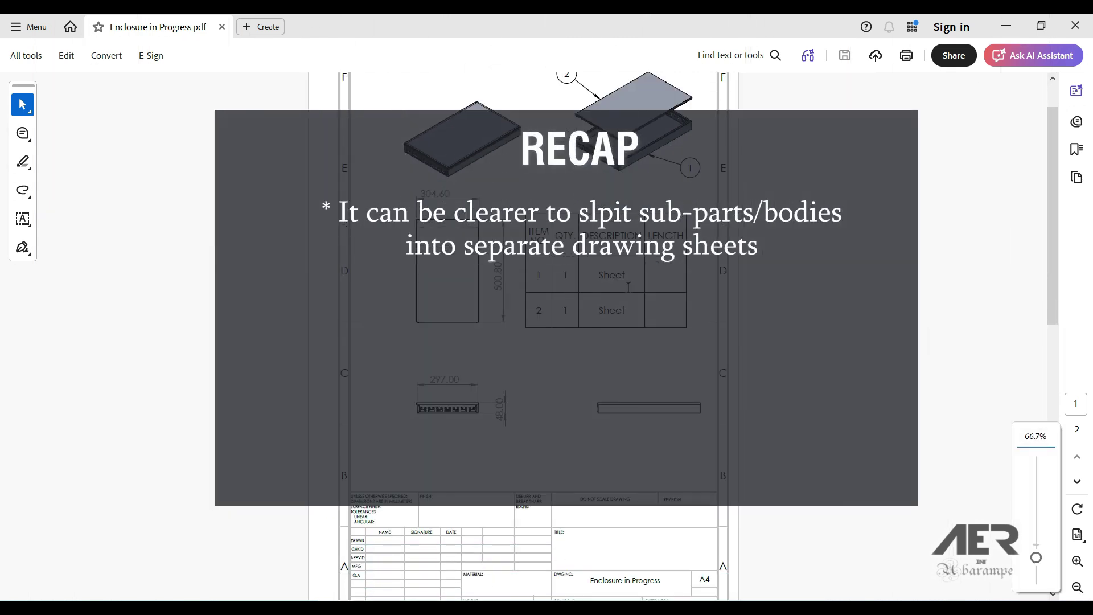
scroll(512, 477, down, 12)
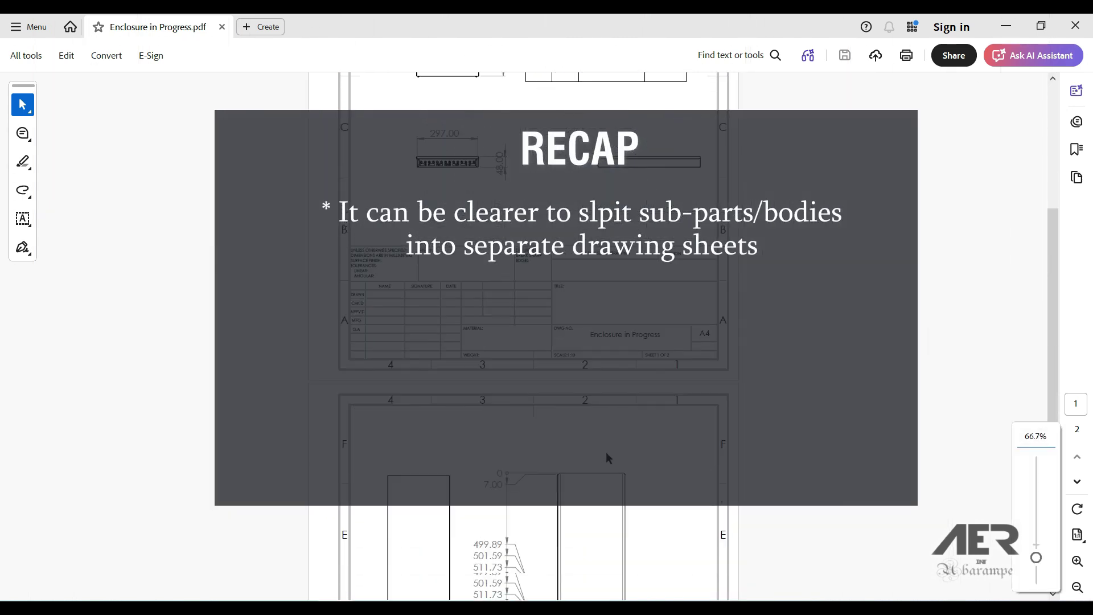
scroll(601, 460, down, 4)
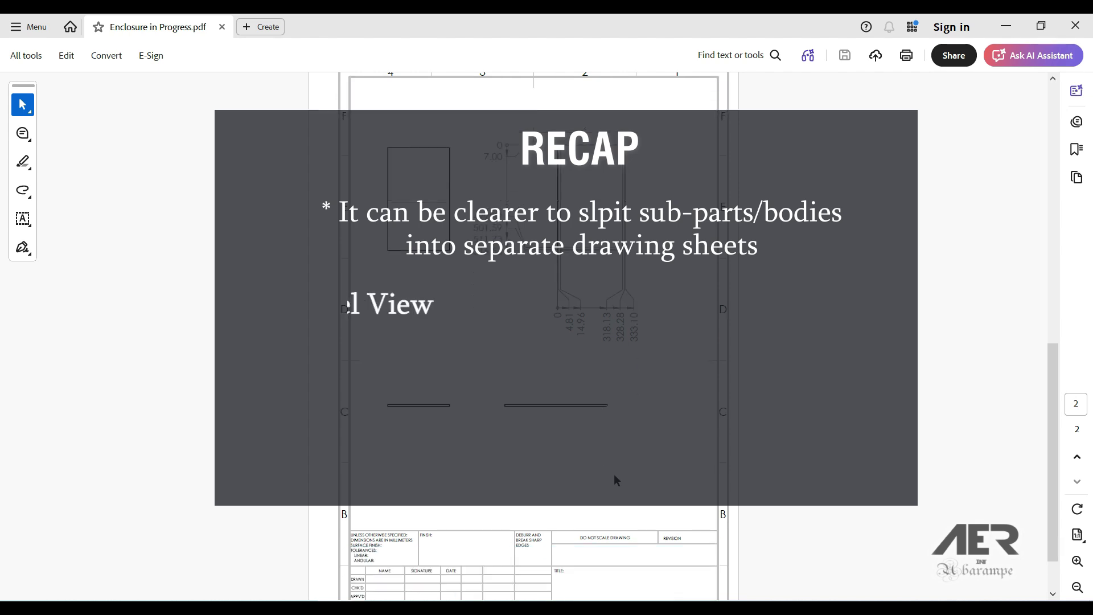
scroll(659, 463, up, 3)
scroll(647, 461, up, 8)
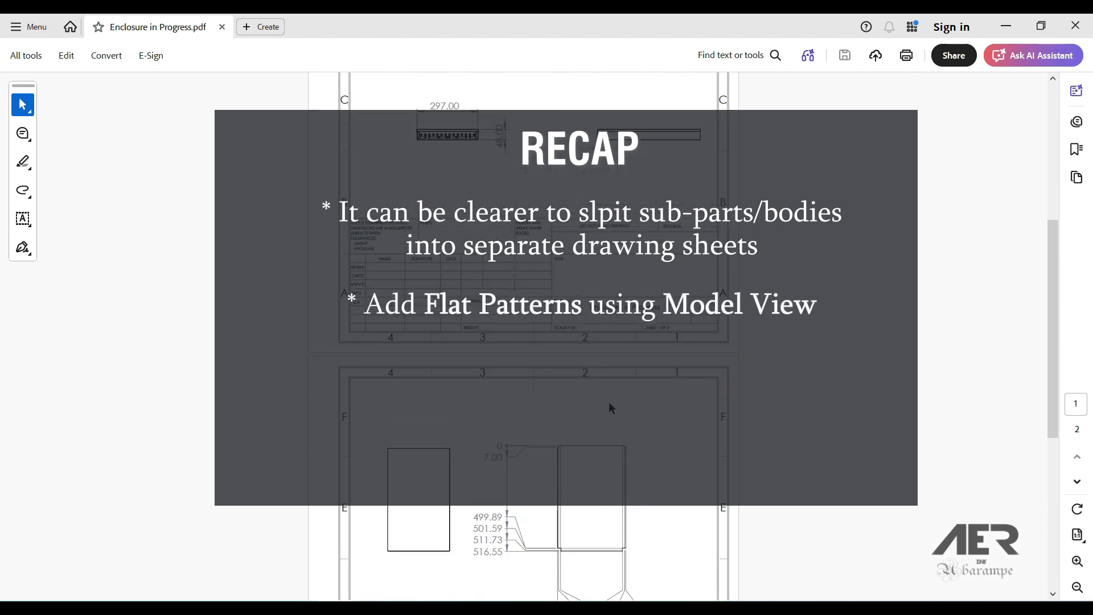
scroll(609, 403, up, 9)
scroll(609, 408, up, 3)
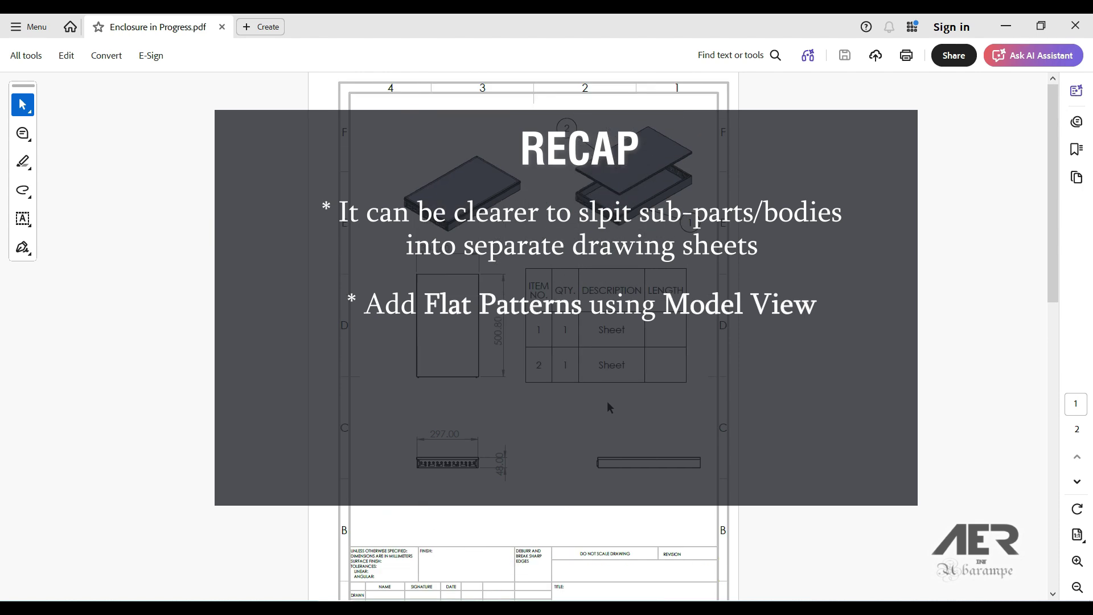
scroll(607, 404, down, 10)
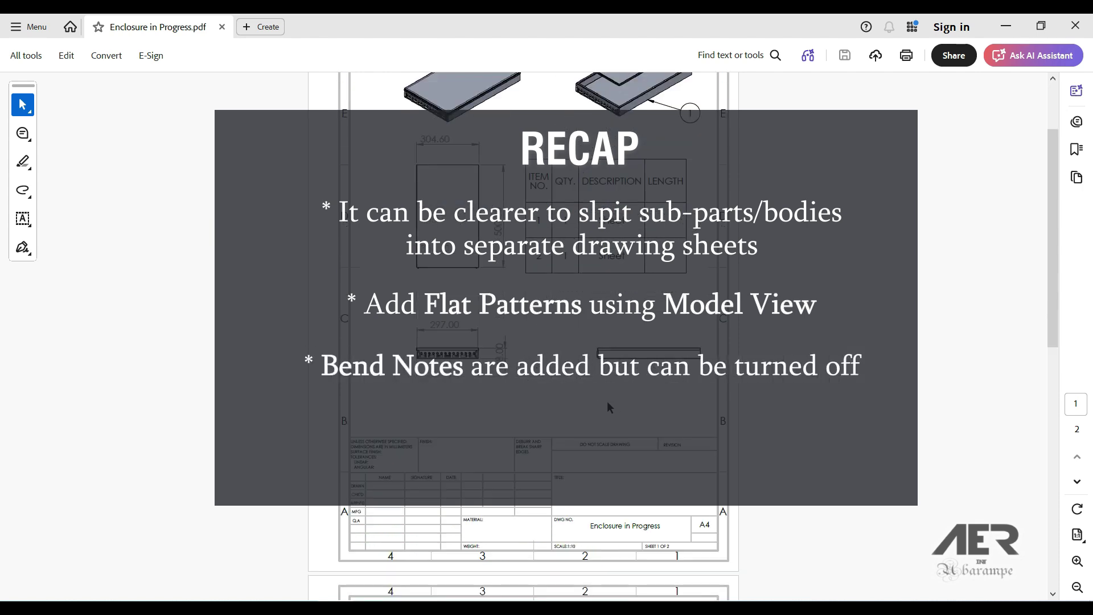
scroll(618, 401, down, 13)
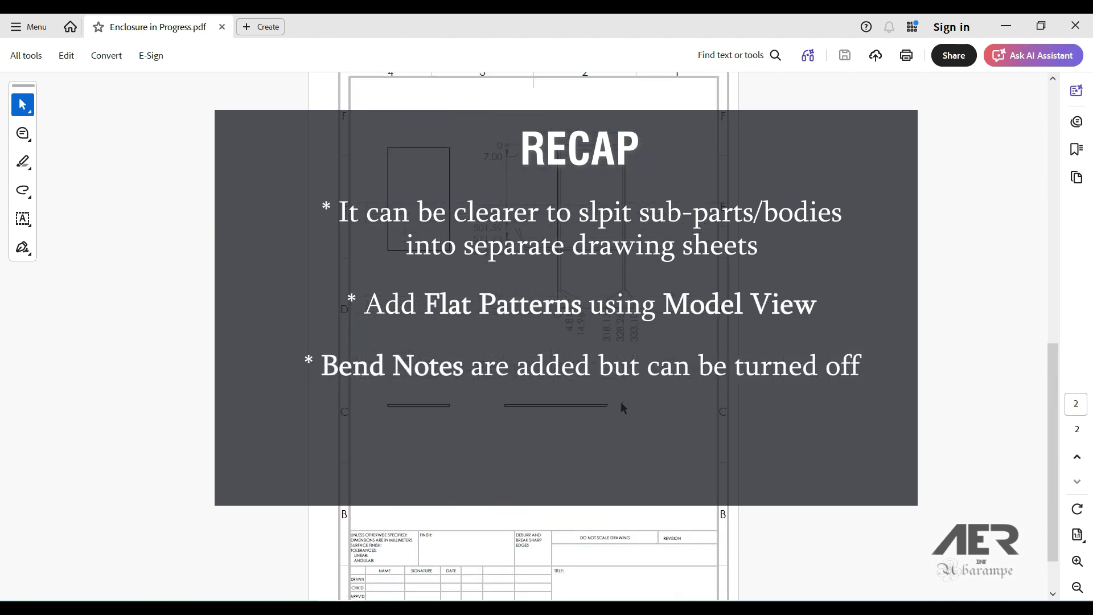